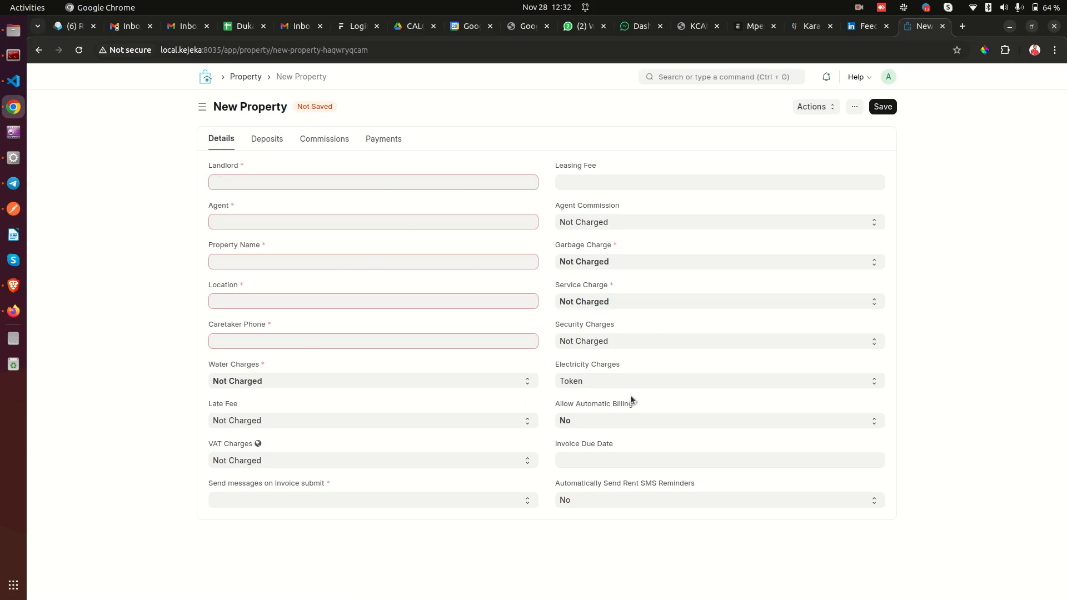
Show the New Property form's Deposits section with its empty deposits table.
left_click(267, 143)
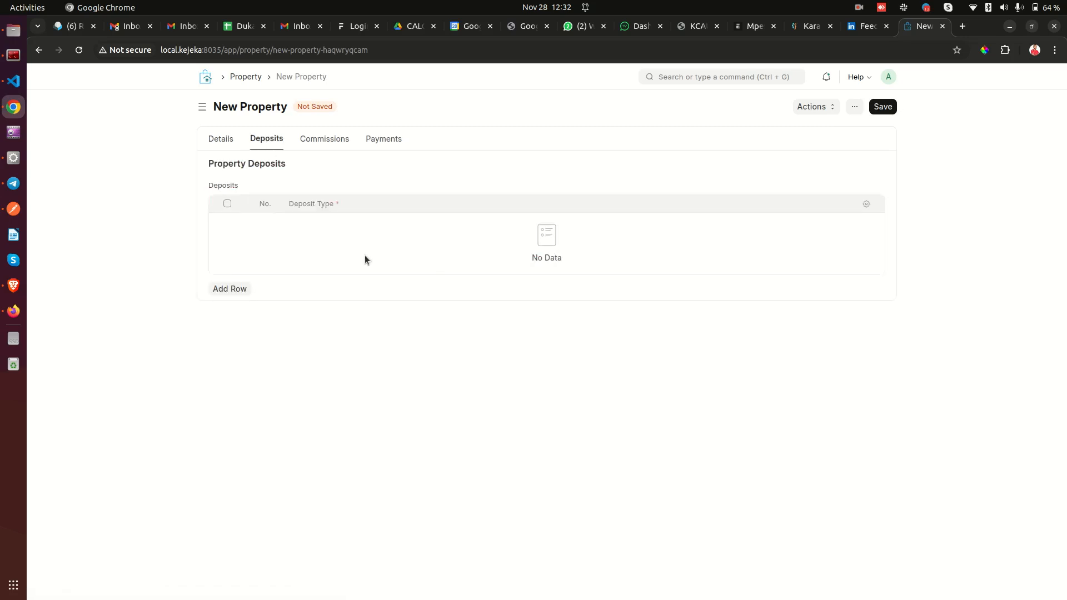
Dismiss the chat notification and close the stray WhatsApp browser tab.
left_click(321, 141)
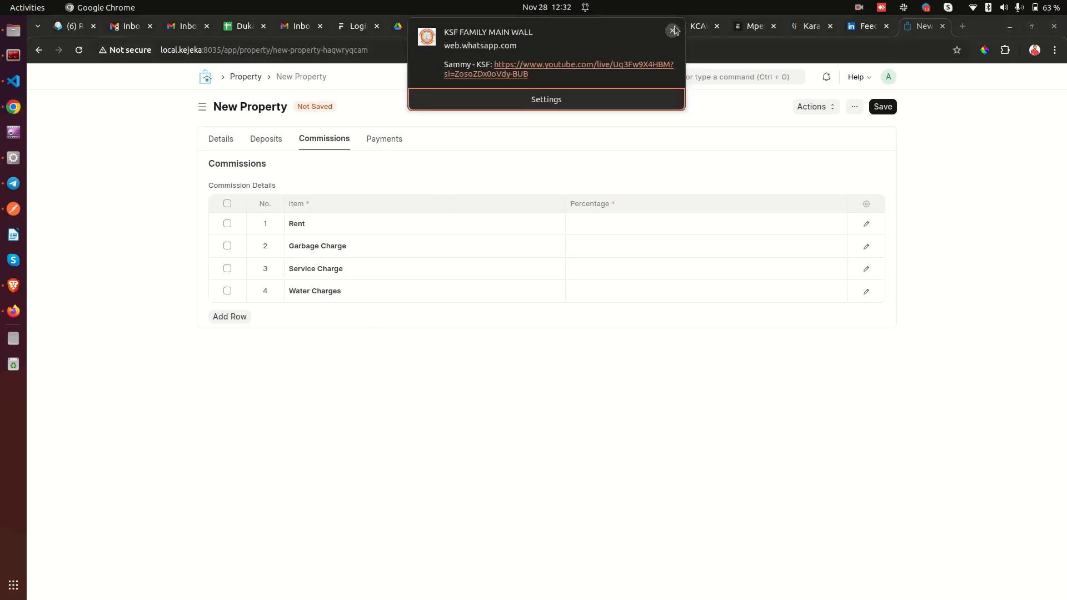
left_click(674, 31)
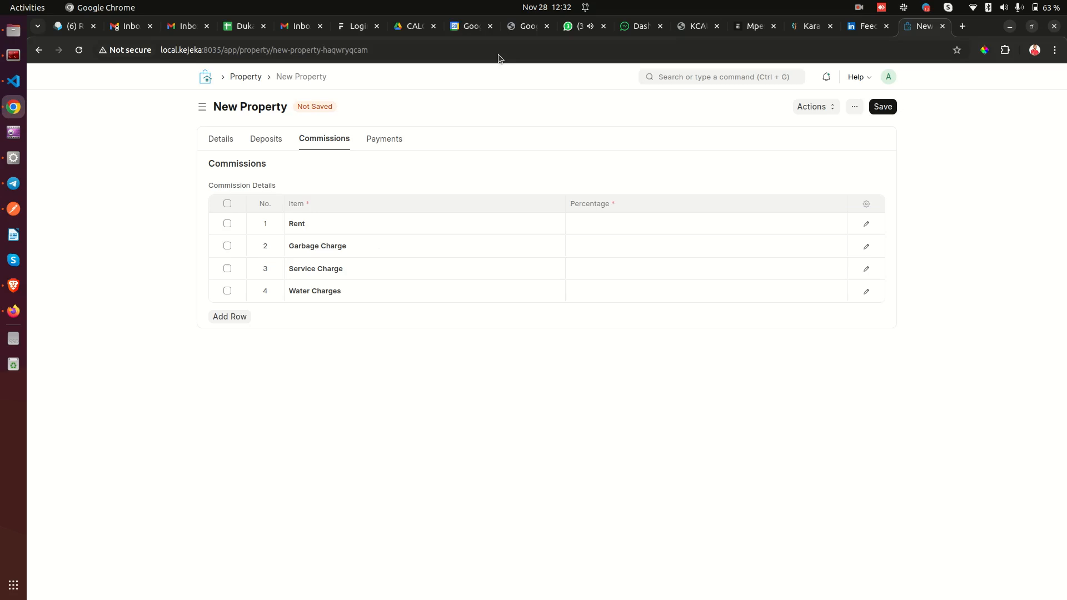
left_click(604, 27)
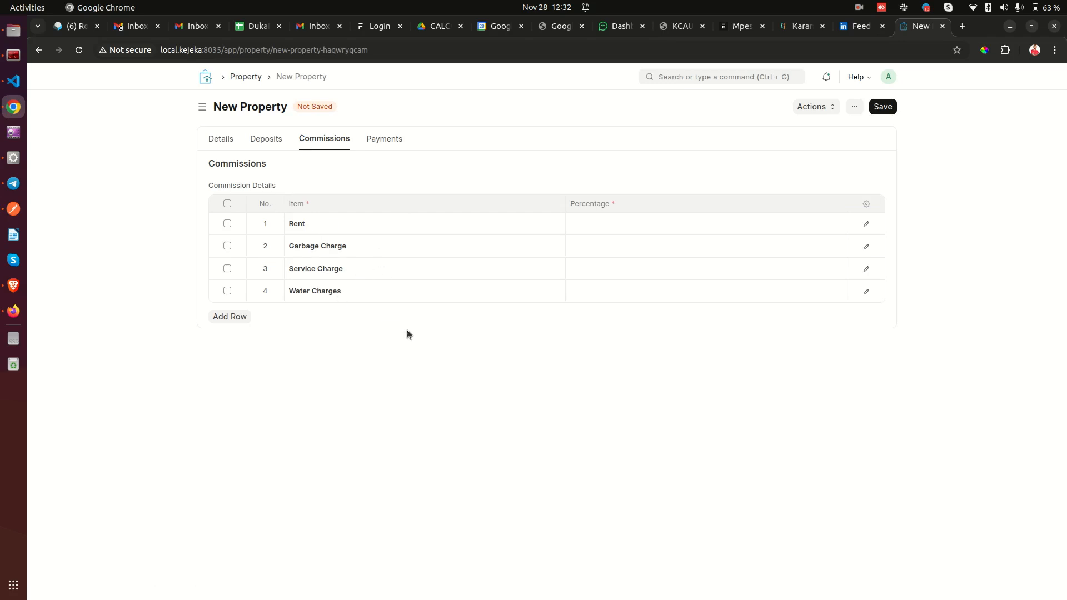
Leave the Water Charges commission row unselected and show the payment account settings.
left_click(227, 291)
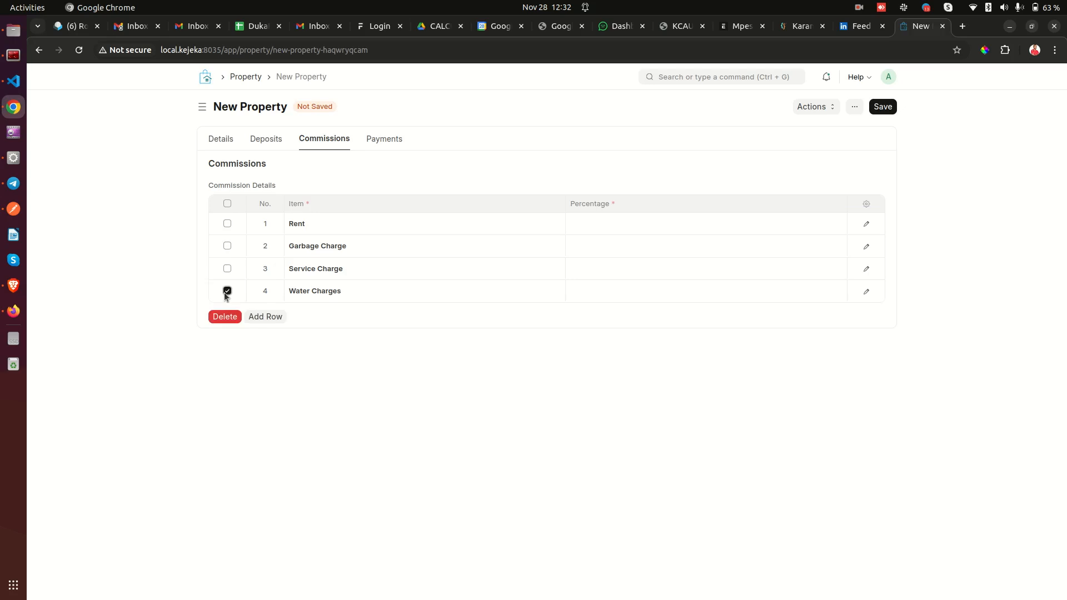
left_click(227, 291)
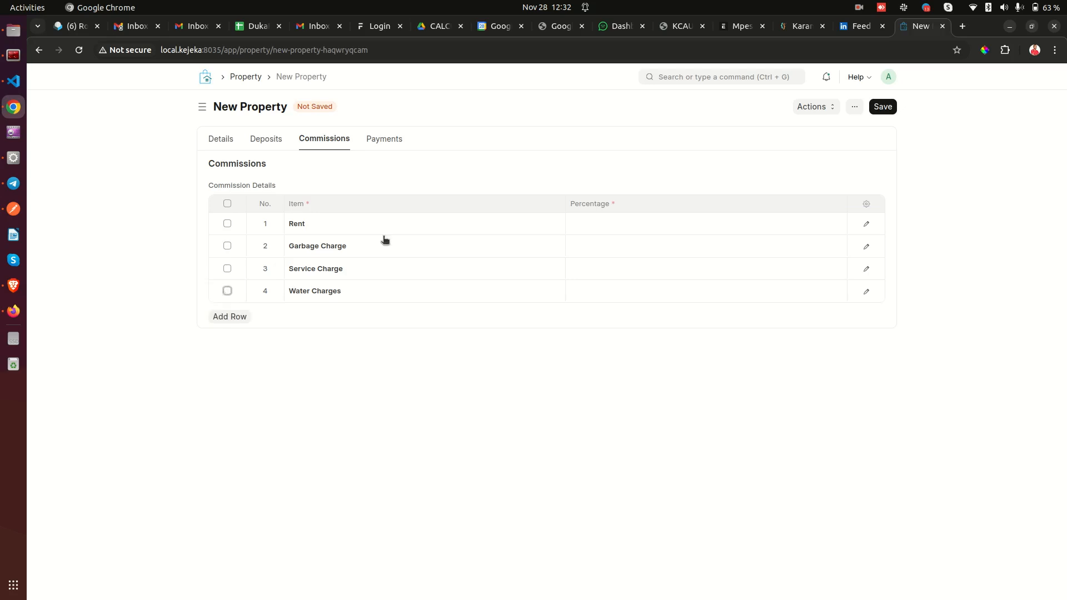
left_click(383, 143)
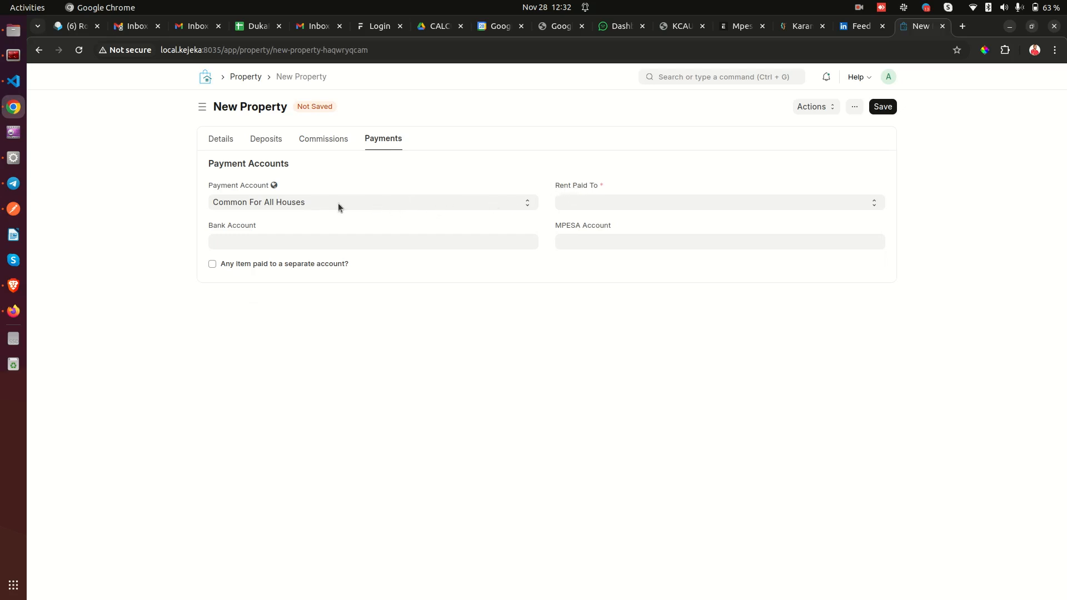
left_click(275, 202)
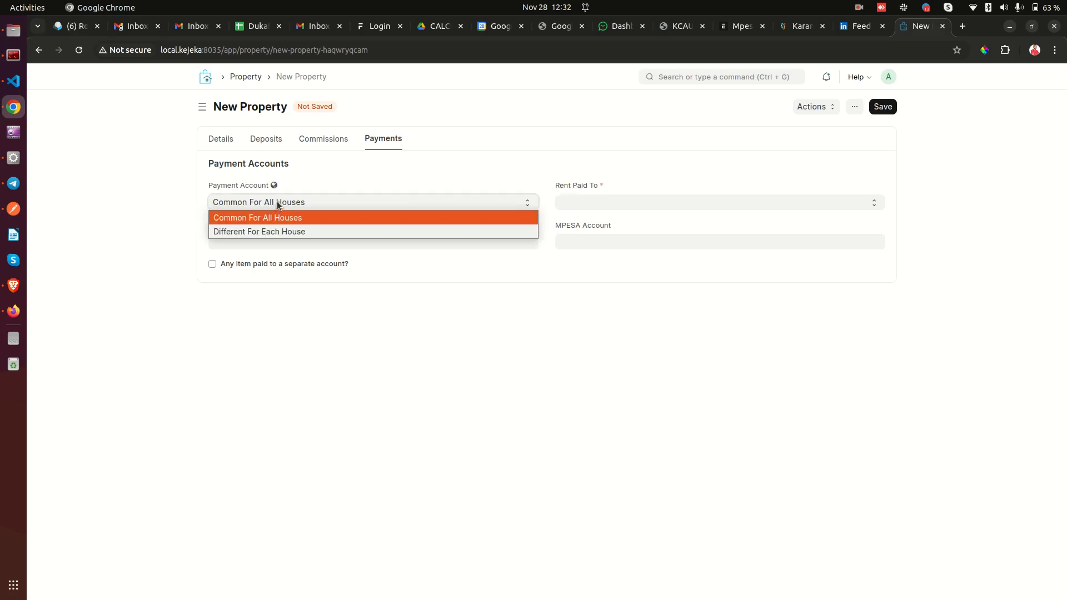
left_click(222, 184)
left_click_drag(217, 185, 303, 193)
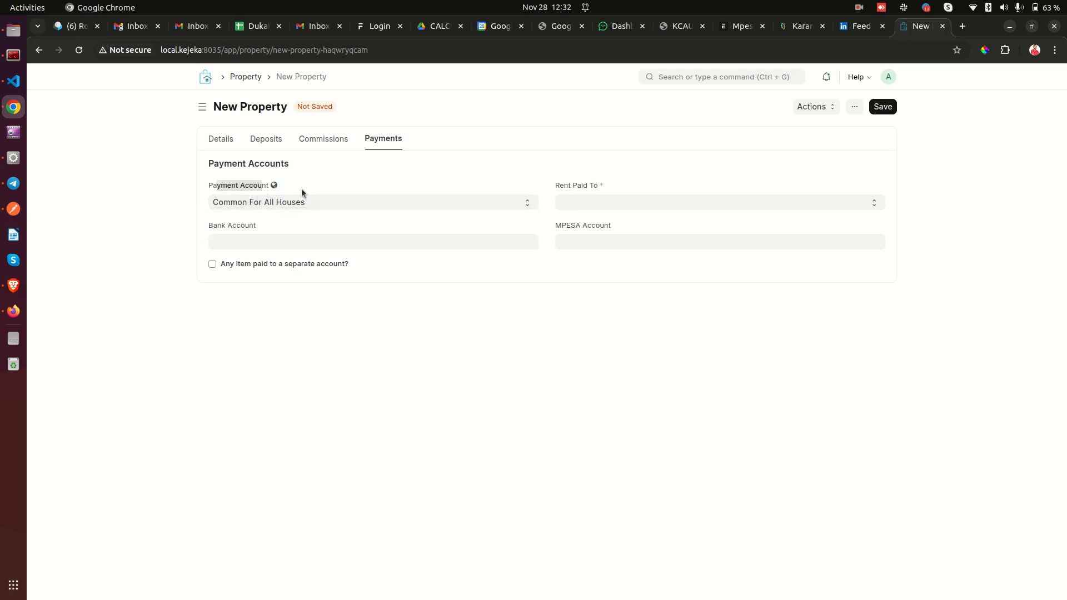
left_click(282, 203)
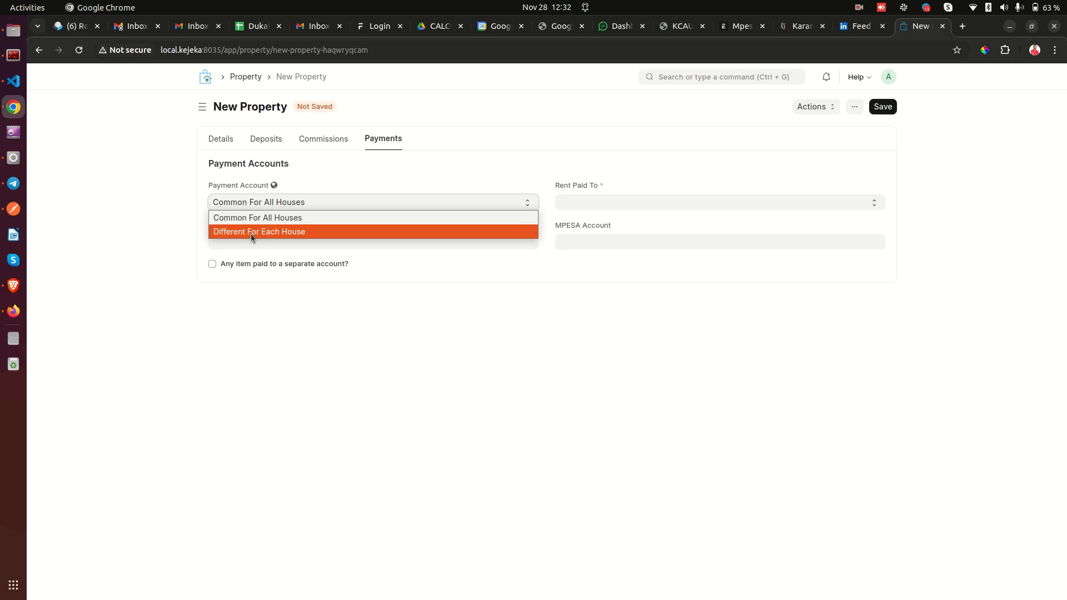
left_click(307, 202)
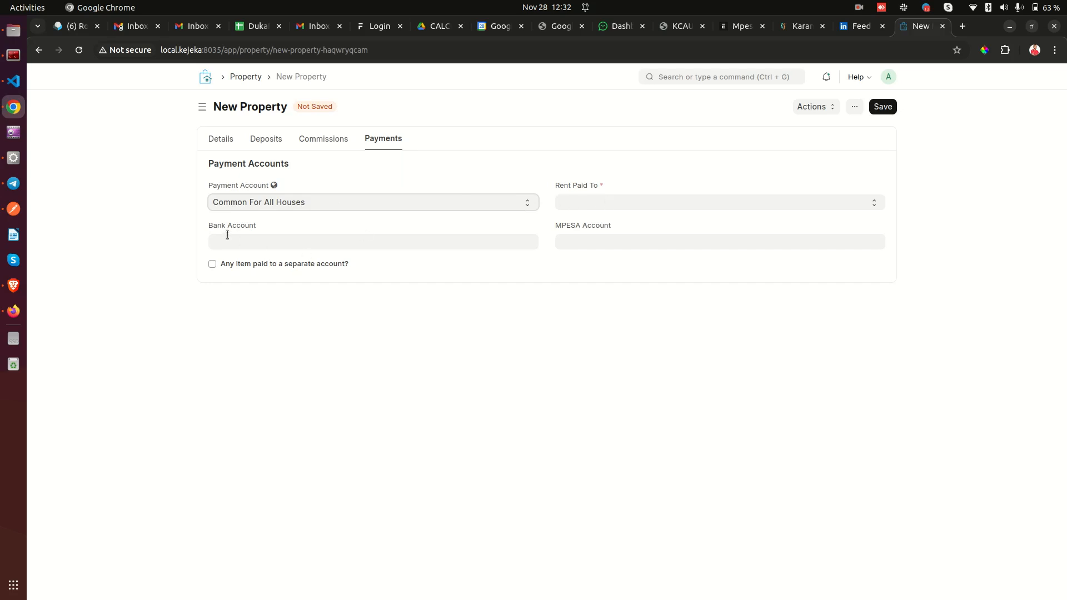
left_click_drag(209, 225, 260, 227)
left_click(256, 232)
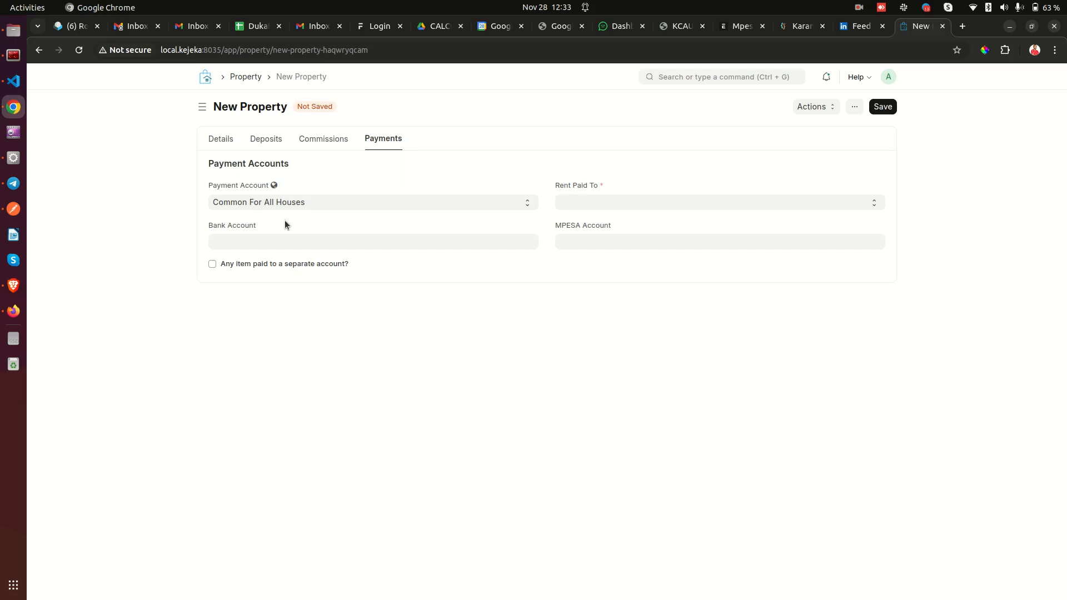
left_click(285, 203)
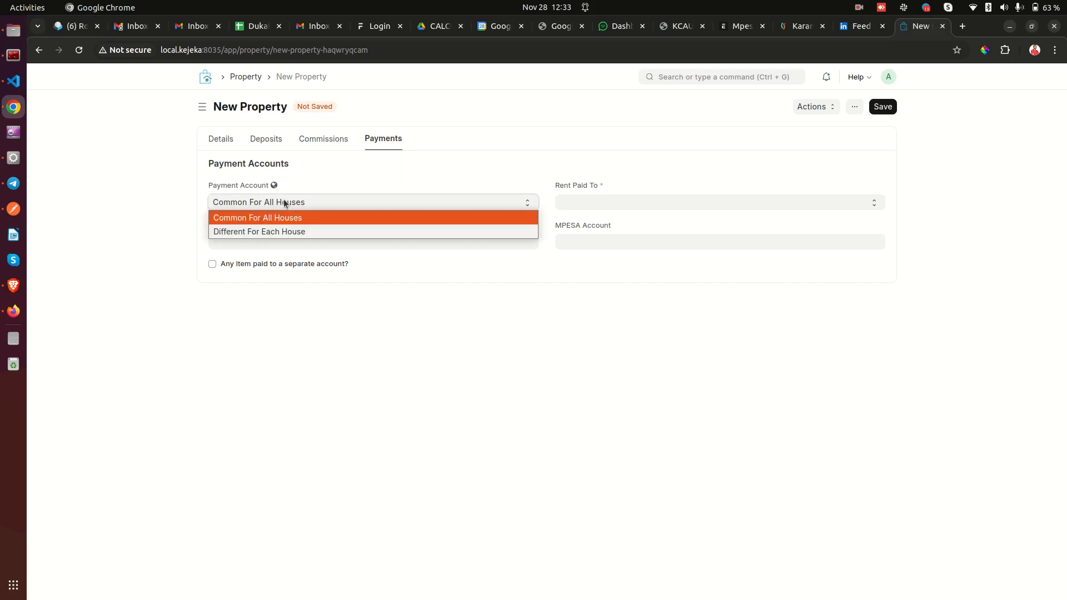
left_click(262, 232)
left_click(290, 206)
left_click(290, 217)
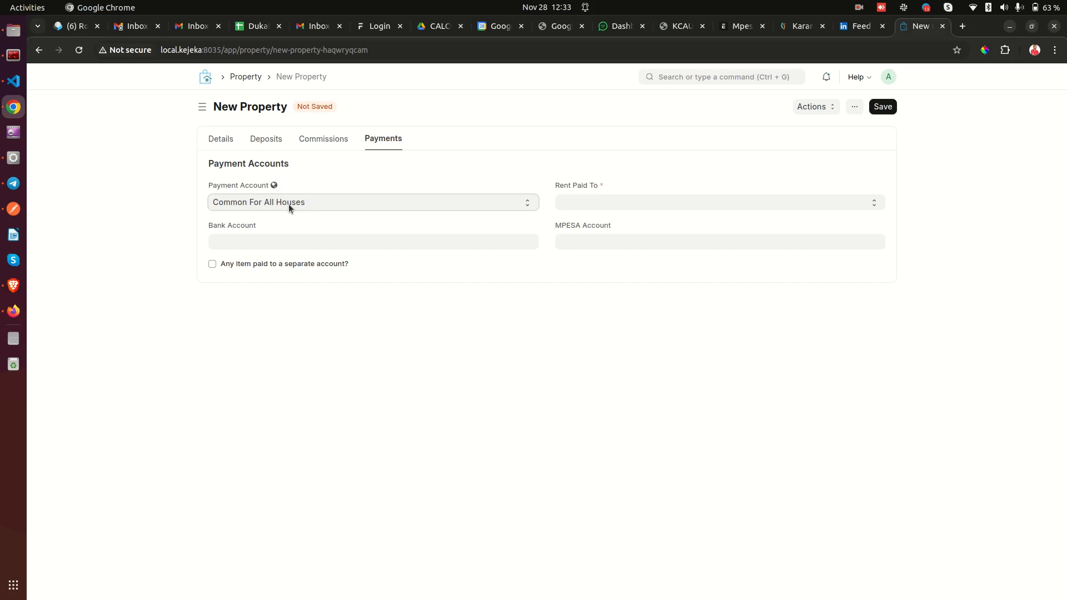
left_click(289, 204)
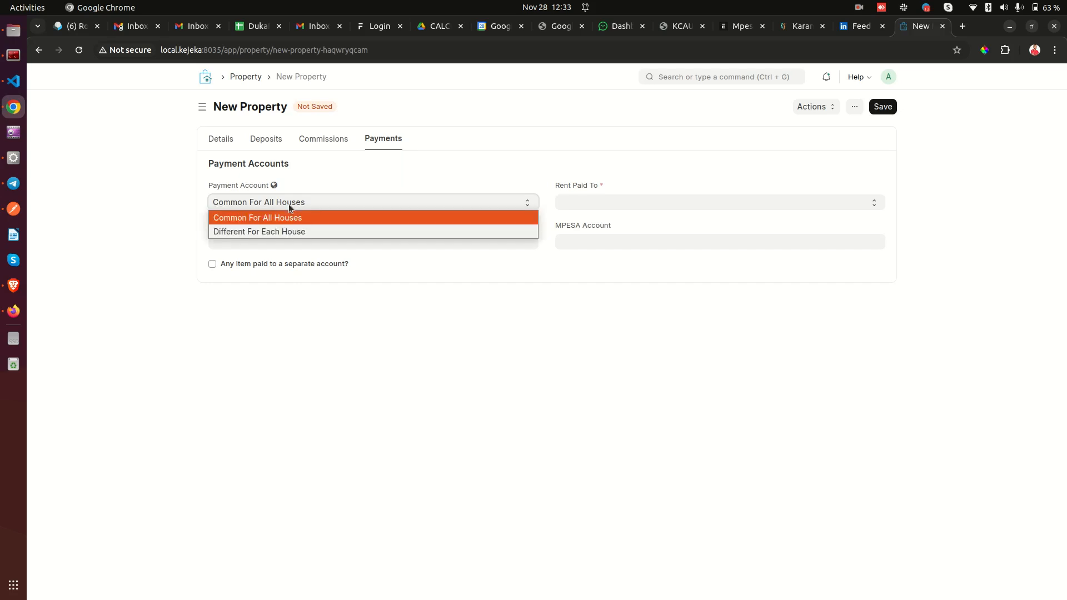
left_click(241, 231)
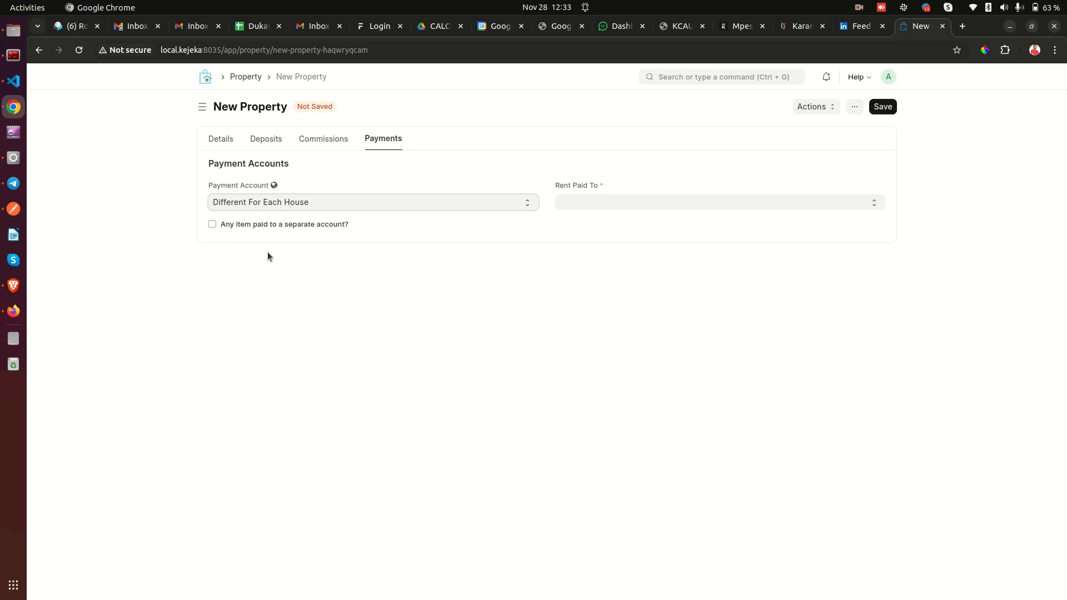
left_click(268, 204)
left_click(272, 213)
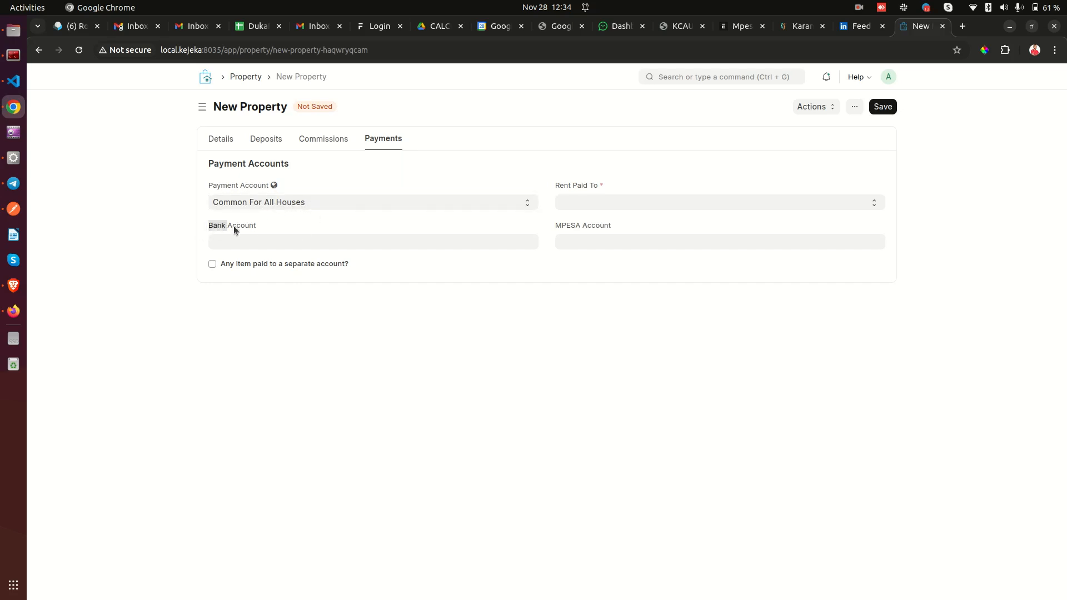
Leave the Bank Account field empty.
left_click(261, 225)
left_click_drag(211, 229, 286, 224)
left_click(267, 243)
left_click(283, 231)
Set Rent Paid To to Lessor Account instead of Agent Account, then return to Commissions.
left_click(596, 191)
left_click(595, 204)
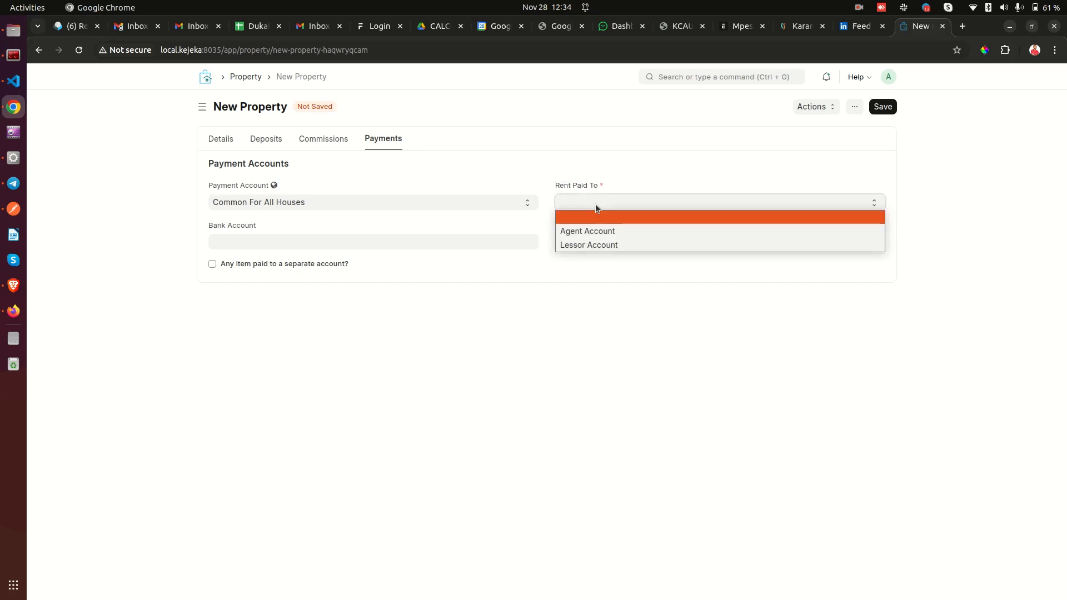
left_click(596, 231)
left_click(596, 202)
left_click(594, 240)
left_click(593, 202)
left_click(592, 229)
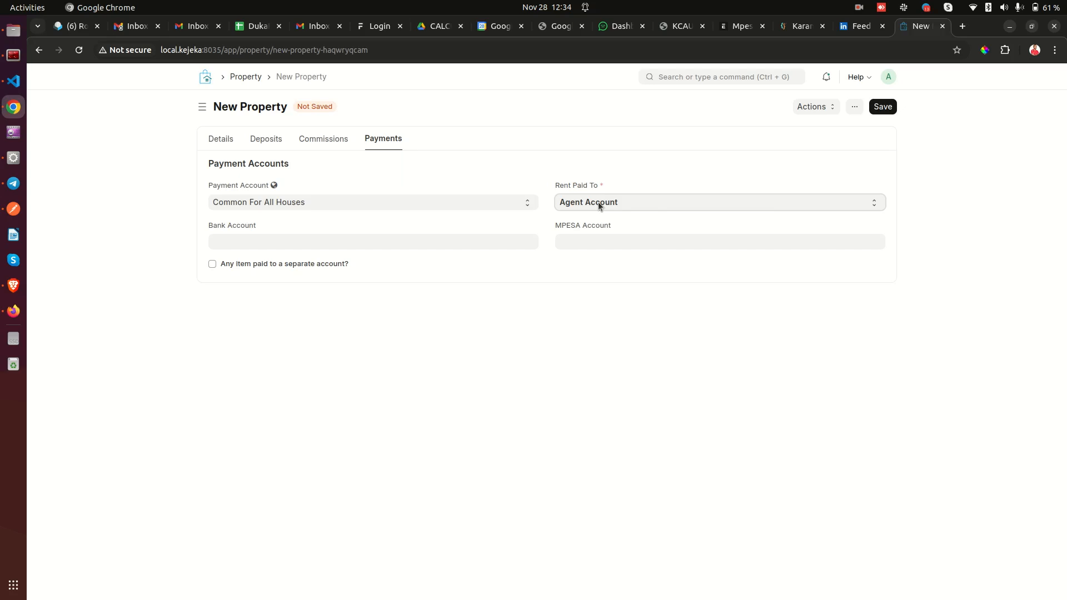
left_click(599, 206)
left_click(592, 242)
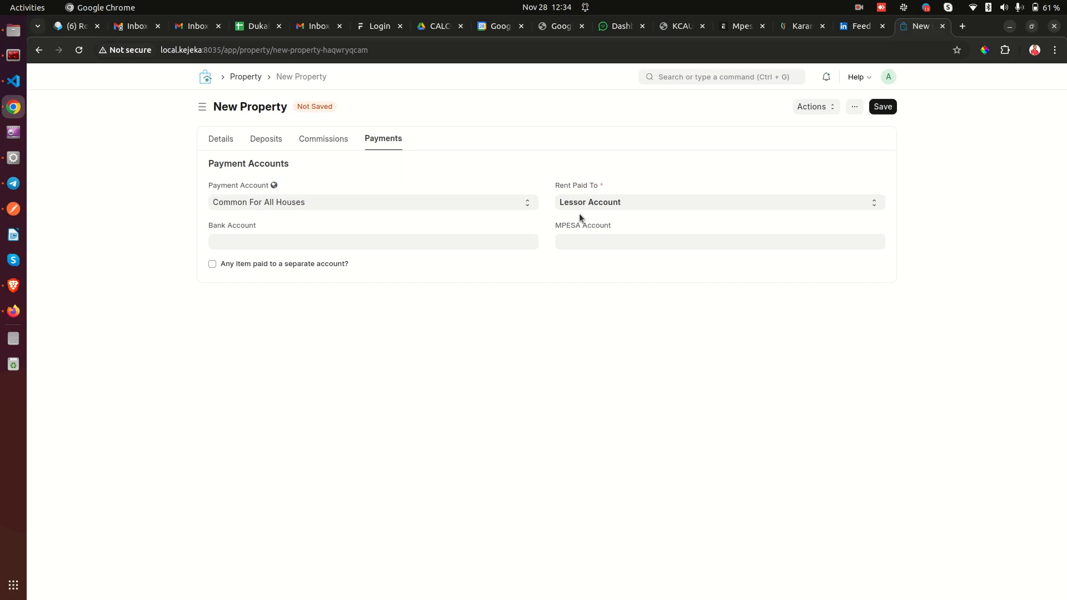
left_click(327, 140)
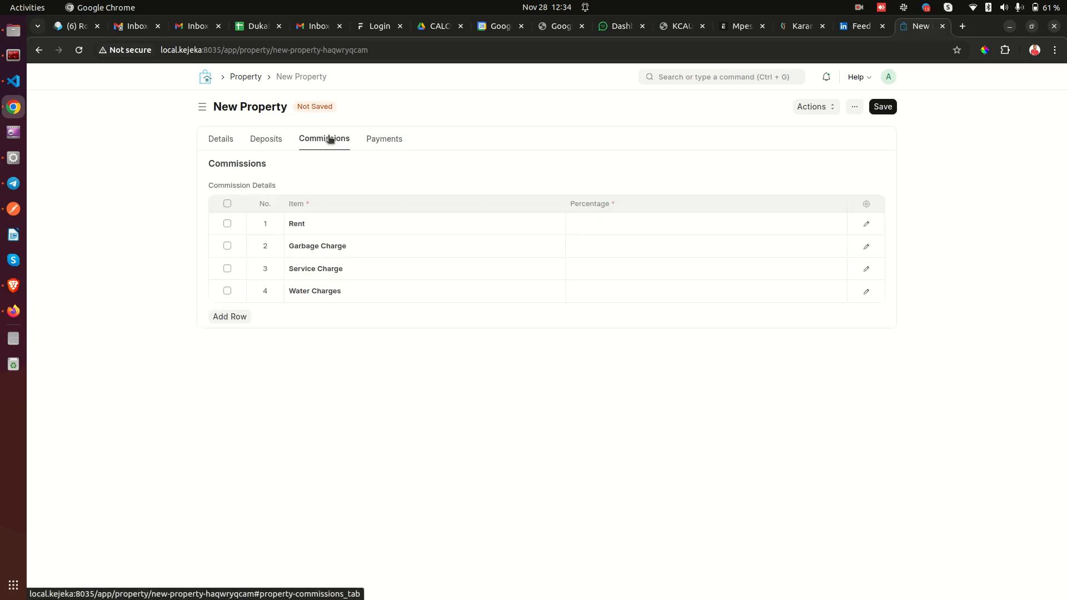
Browse the Deposits, Commissions and Payments sections, then return to the property Details.
left_click(268, 139)
left_click(333, 140)
left_click(369, 140)
left_click(257, 140)
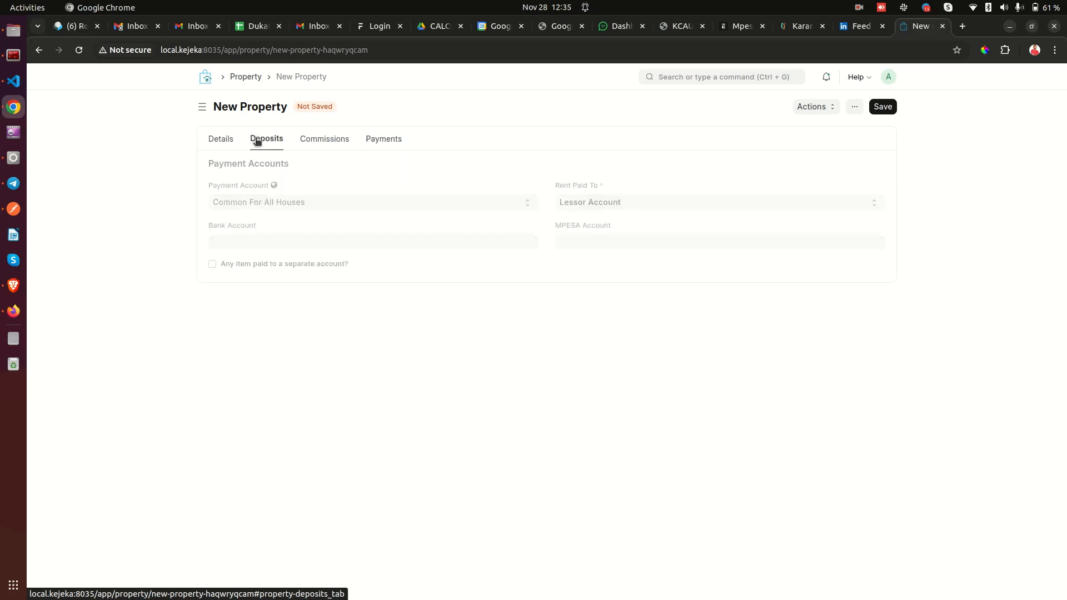
left_click(217, 142)
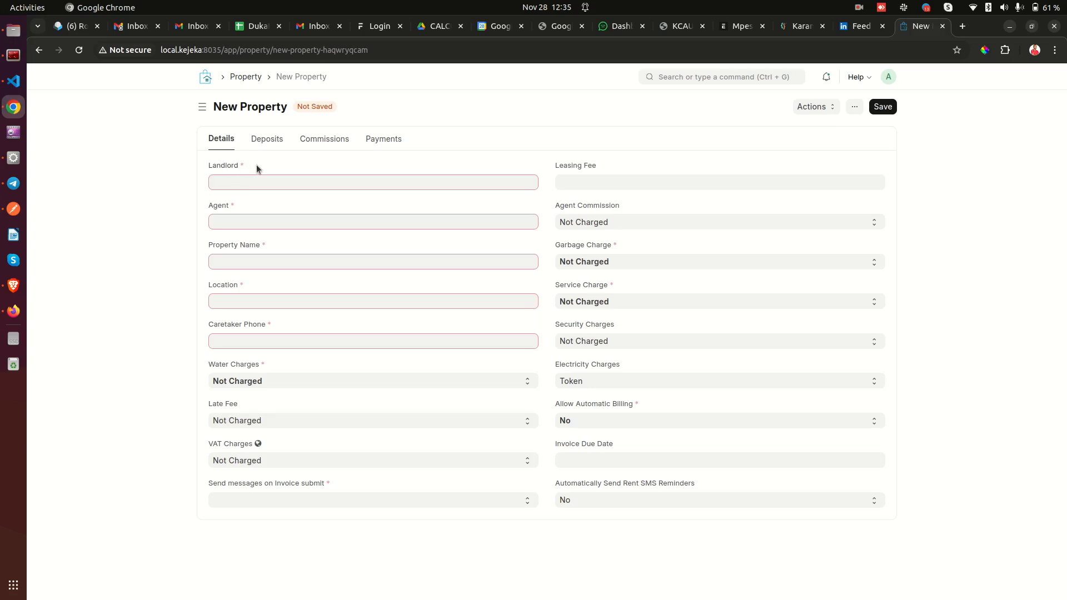
Fill the Landlord field with an existing landlord found by name search.
left_click(269, 182)
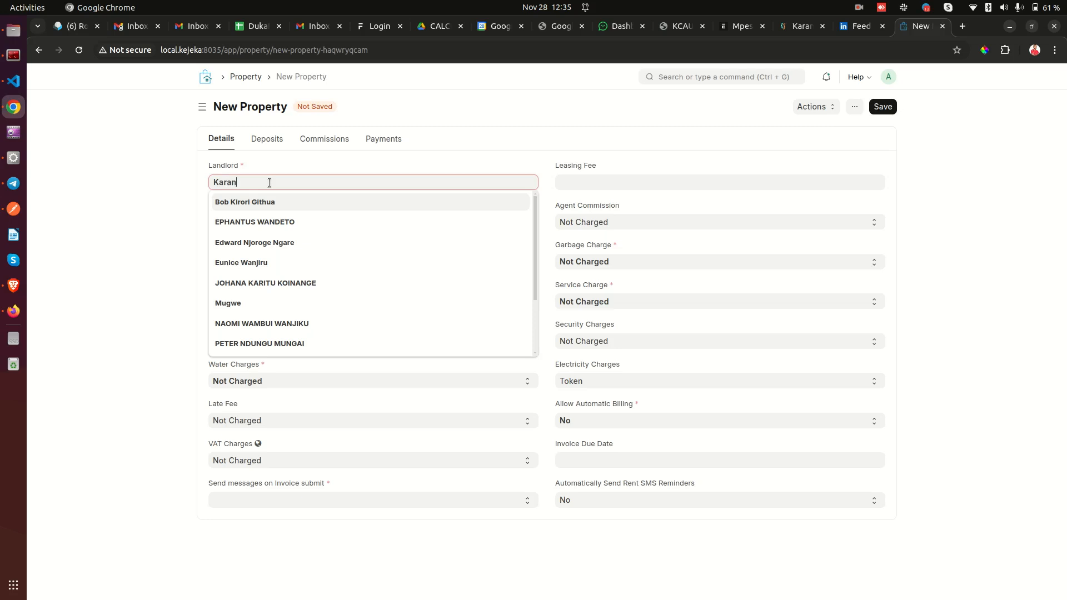
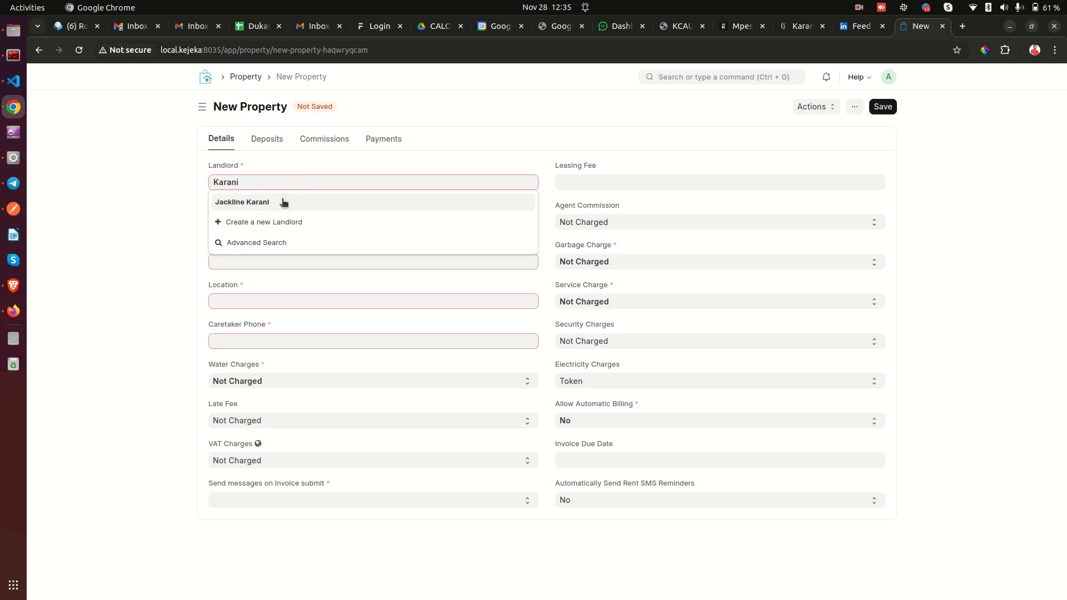
left_click(259, 204)
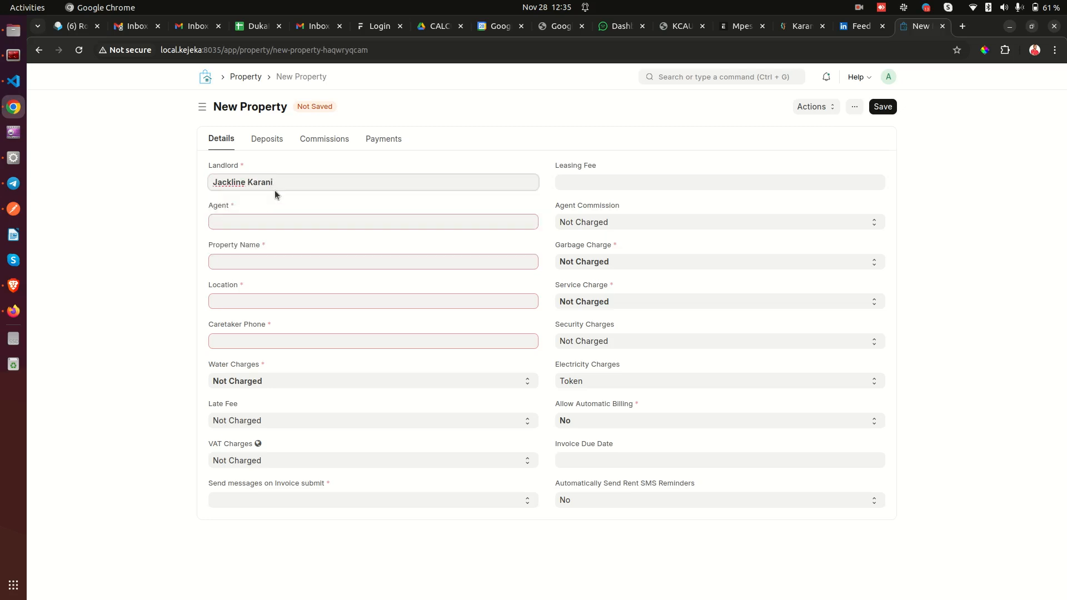
Search the Agent field for 'Upeosoft Limited', which has no existing match.
left_click_drag(208, 205, 227, 207)
left_click(232, 220)
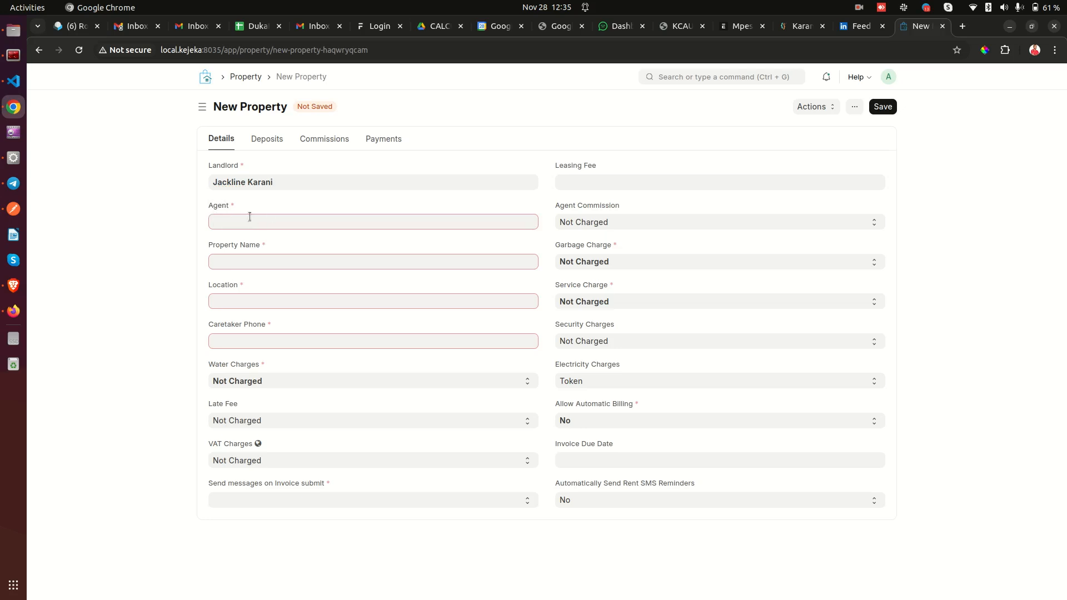
type("K")
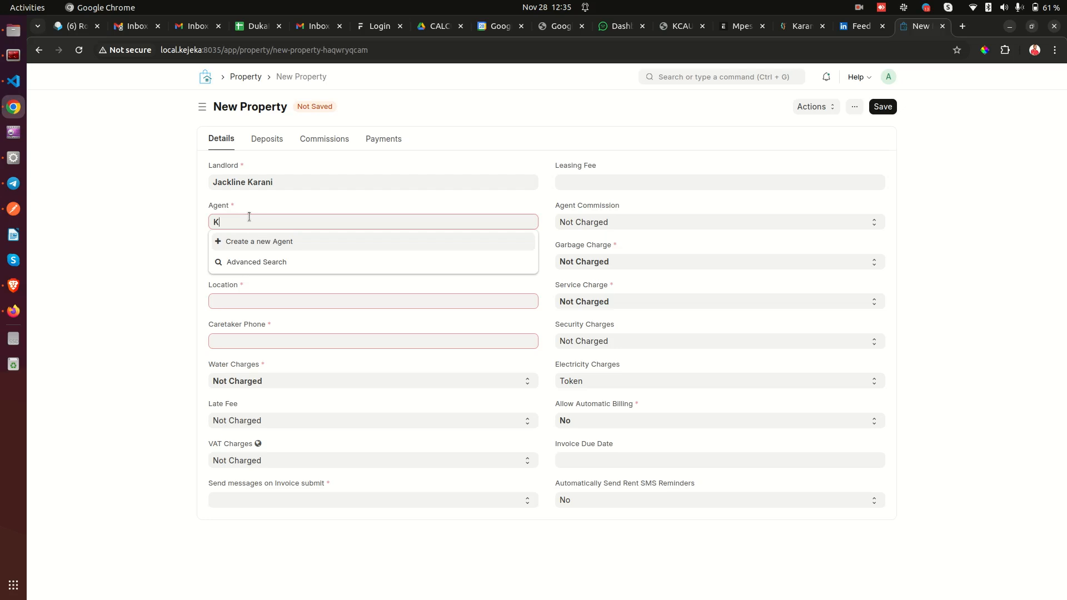
type("Upeosoft Limited")
Create and save agent 'Upeosoft Limited' with a mobile number, email and national ID.
left_click(259, 242)
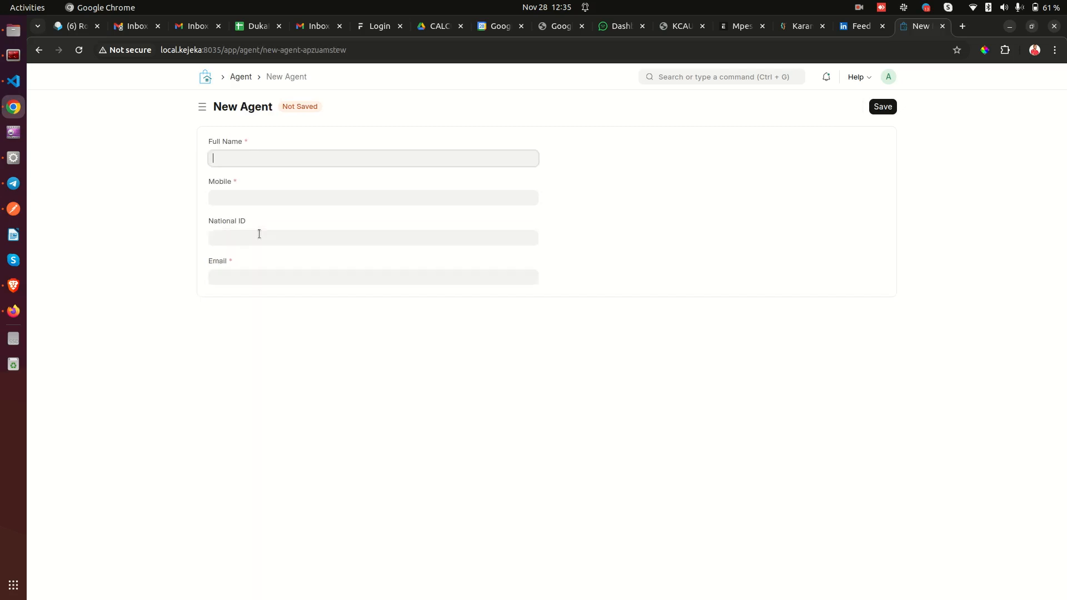
left_click(250, 160)
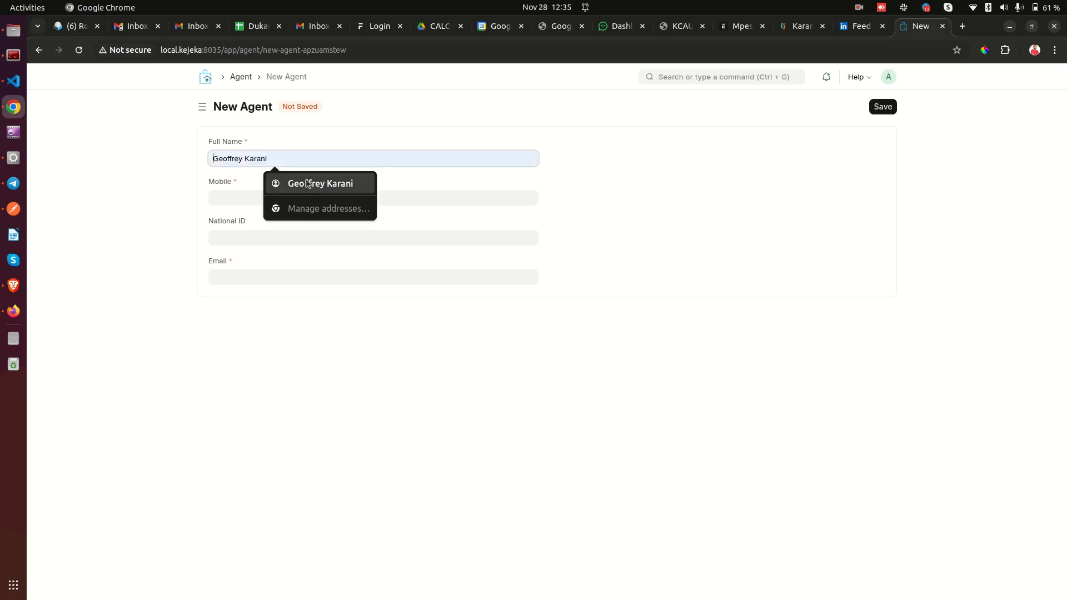
type("Upeosof")
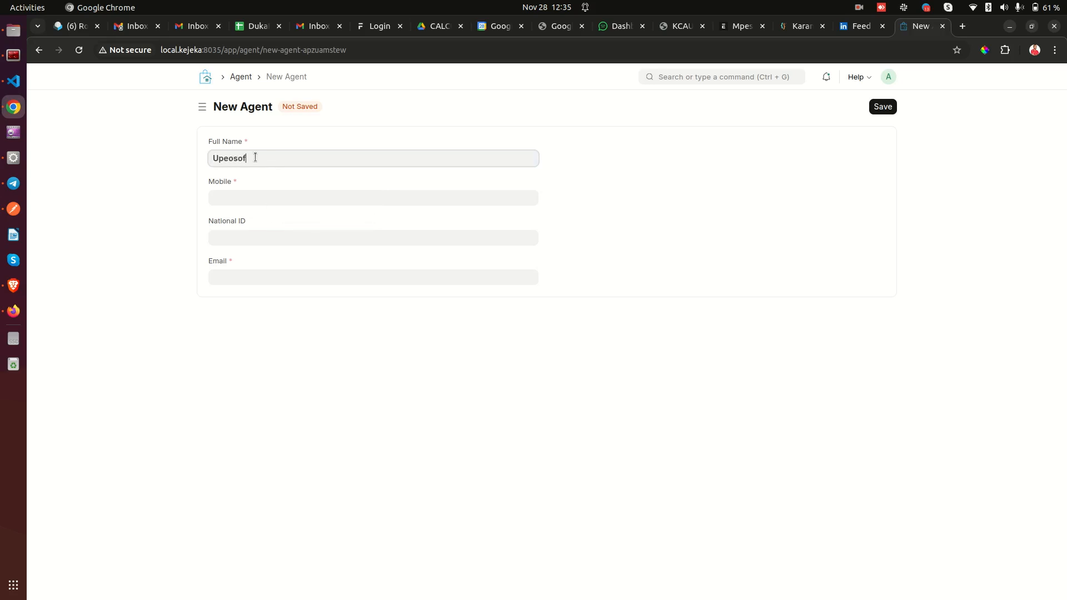
type("t Limited")
key("Tab")
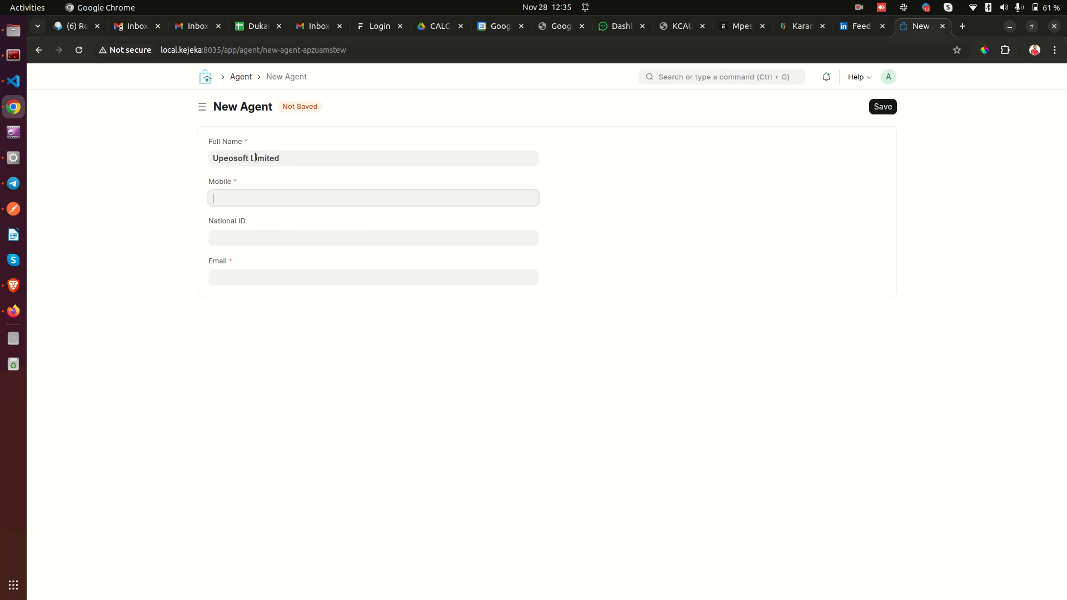
left_click(259, 284)
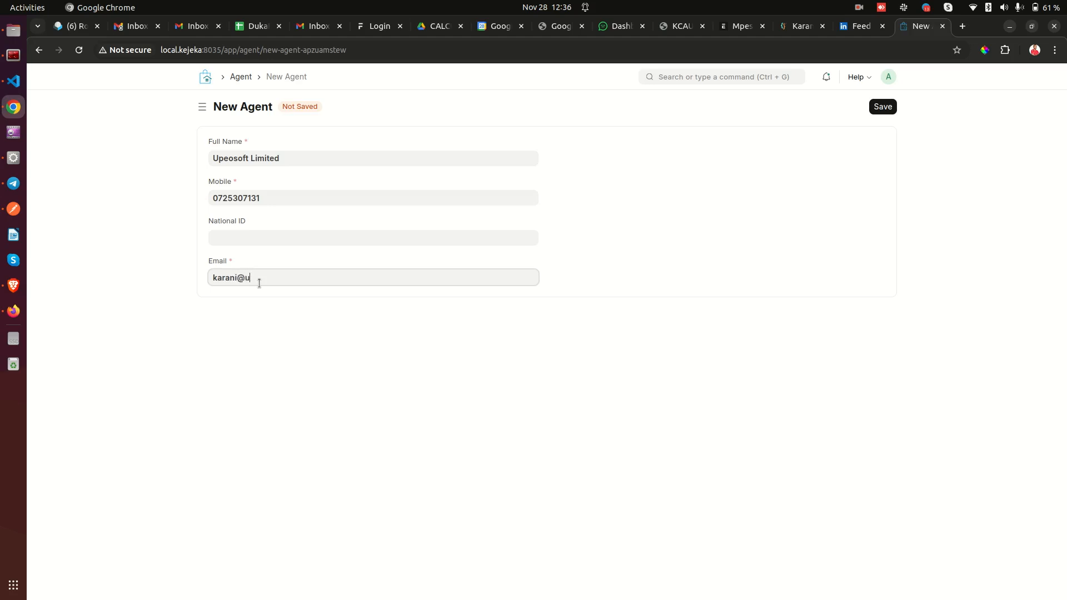
left_click(318, 238)
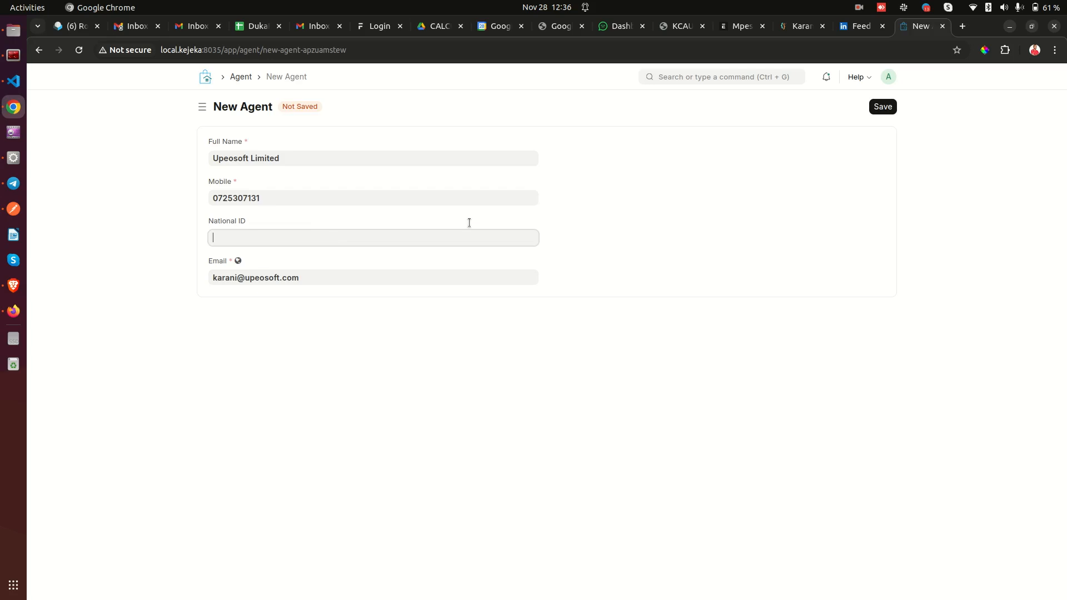
type("123456789")
key("BackSpace")
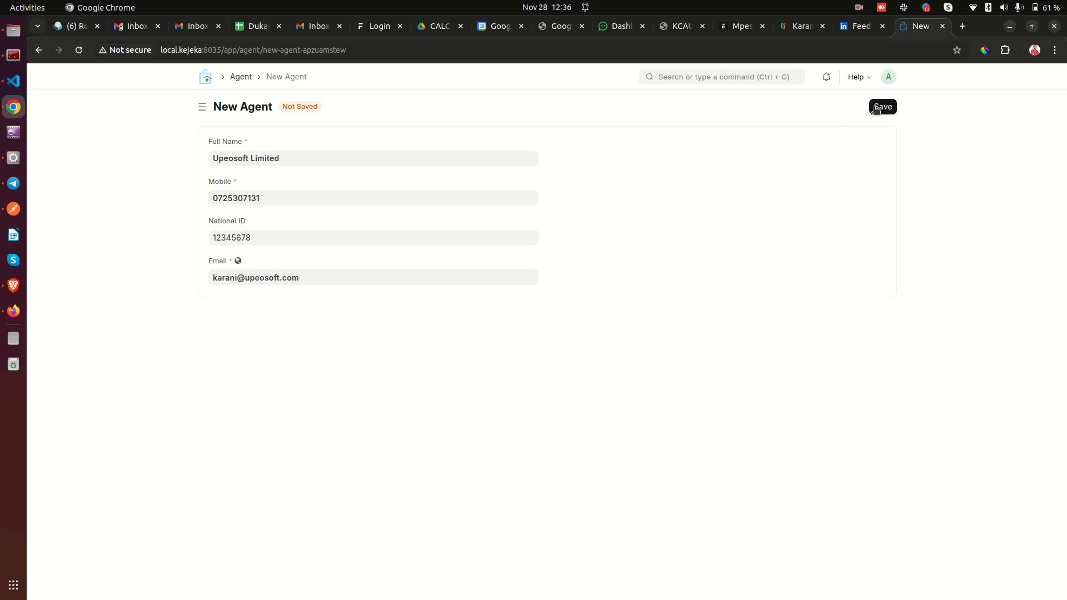
left_click(879, 107)
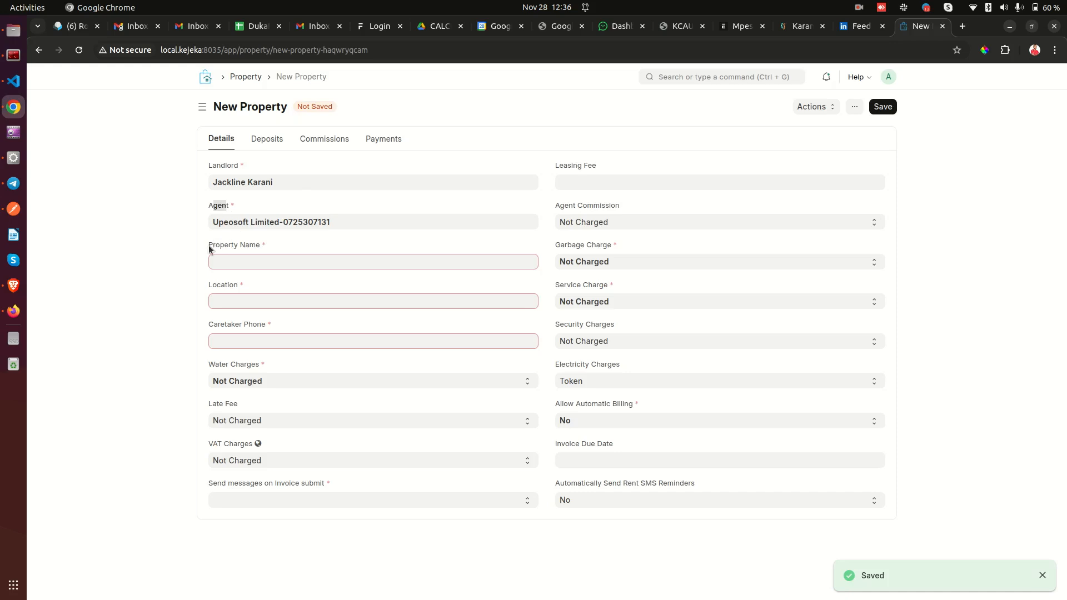
Enter Property Name 'Upeosoft Heights' and Location 'Kileleshwa'.
left_click(265, 259)
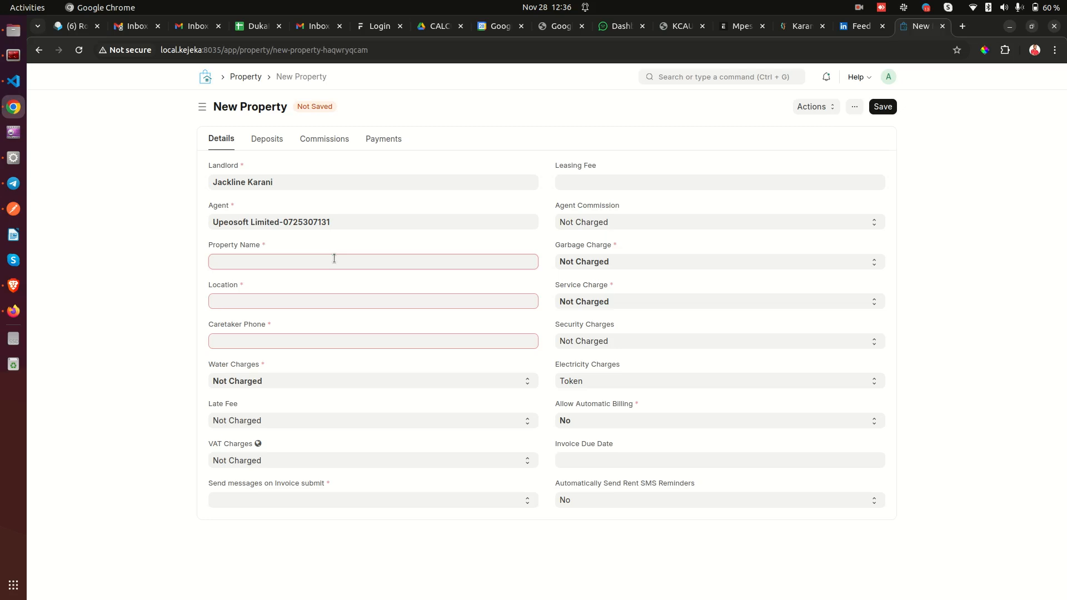
type("Upeosoft Heights")
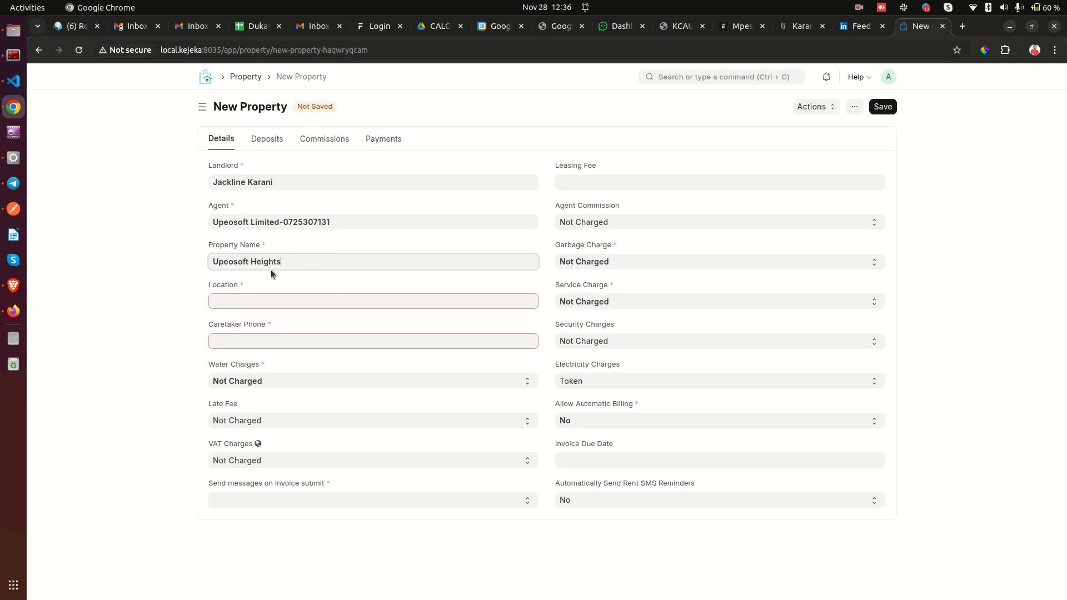
left_click(271, 240)
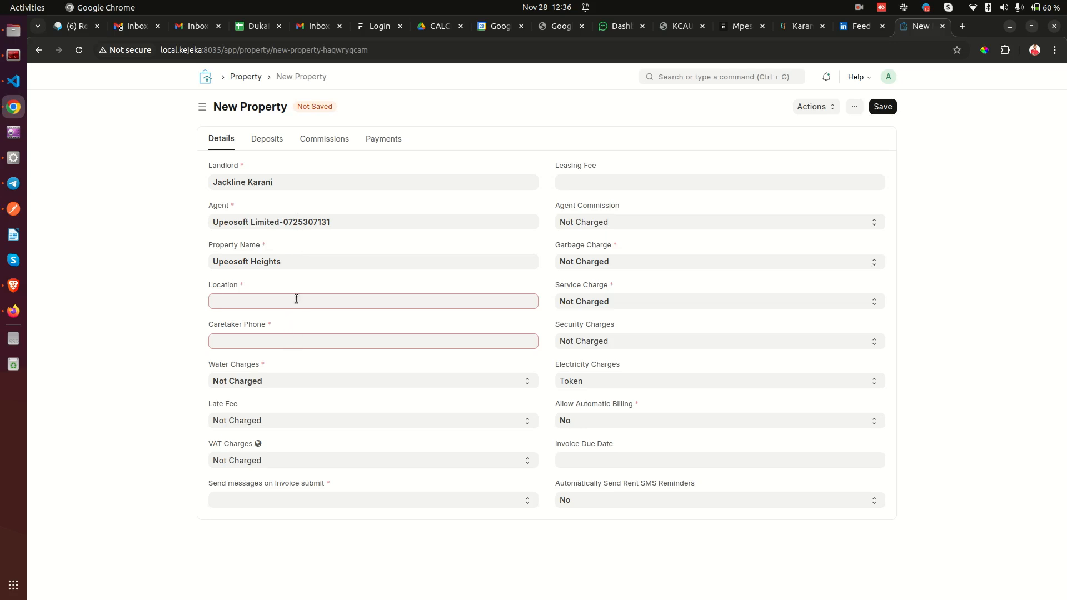
type("Kileleshwa")
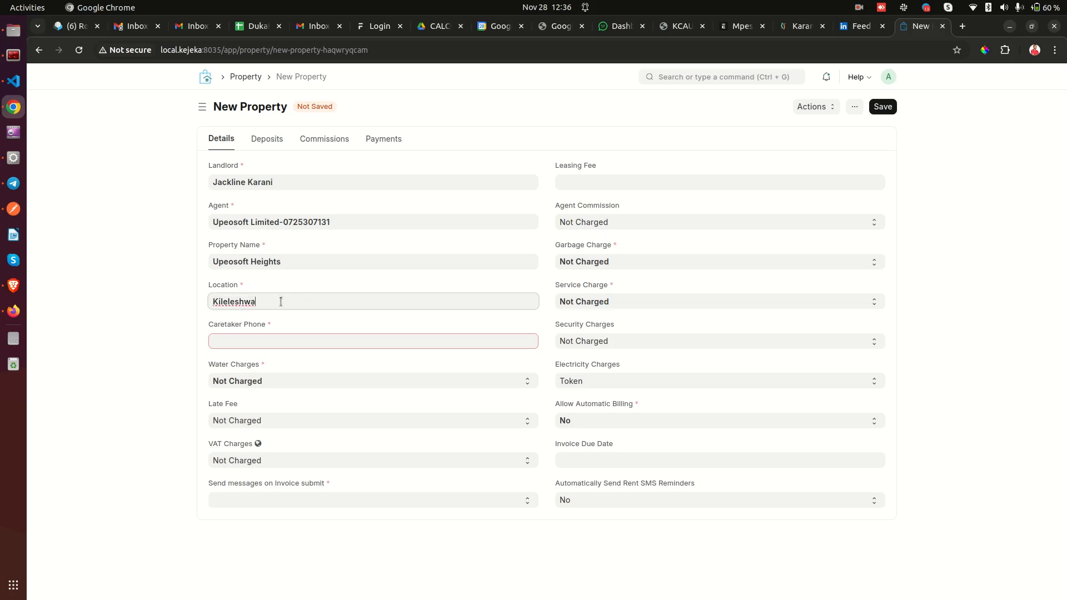
Enter the caretaker's phone number in the Caretaker Phone field.
left_click(258, 340)
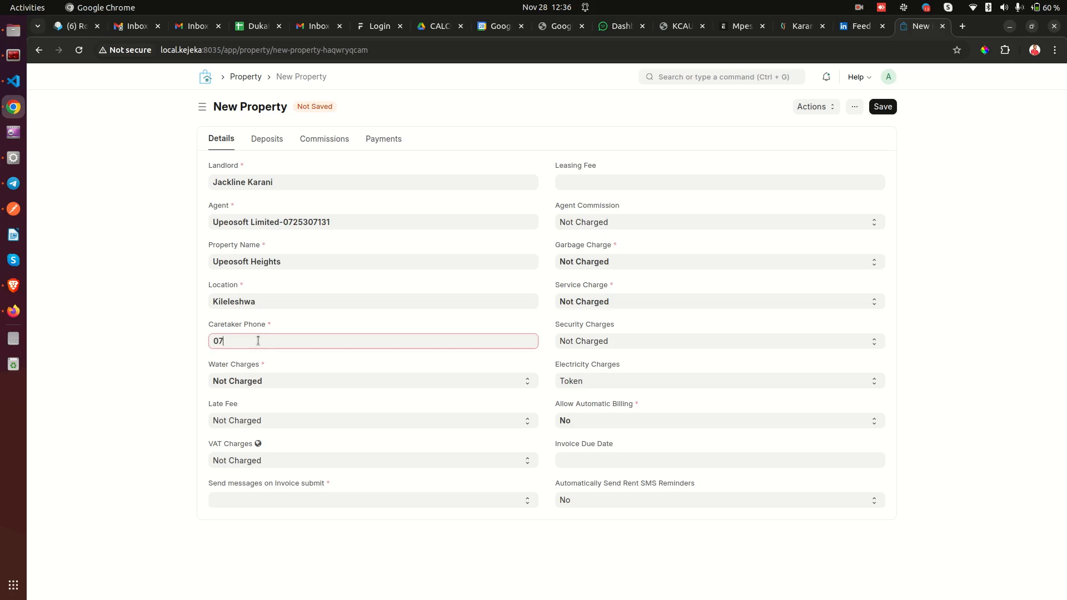
left_click(202, 325)
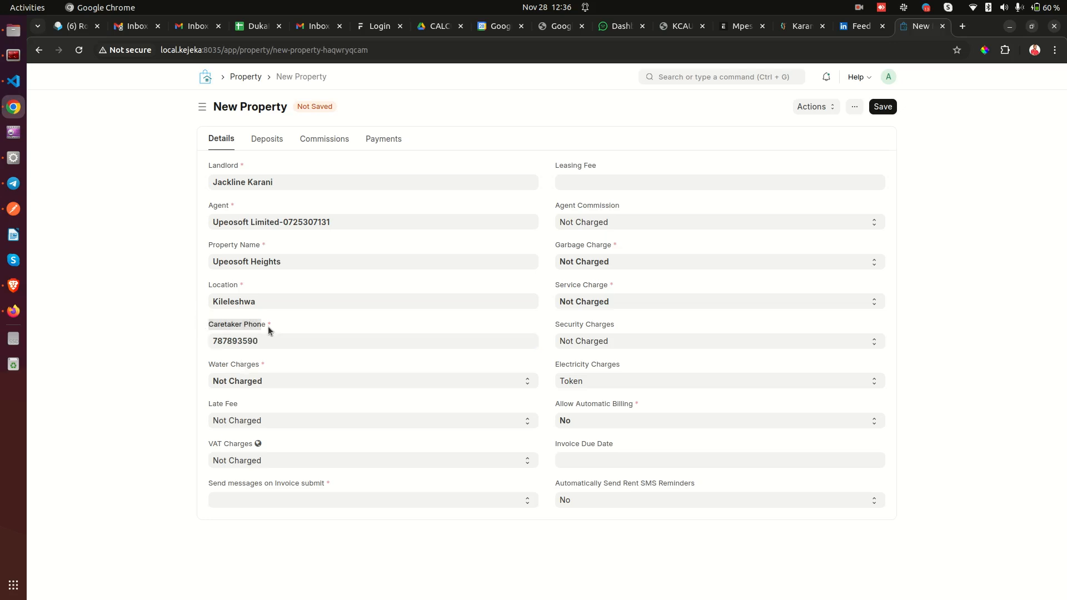
left_click_drag(242, 326, 255, 328)
left_click(255, 328)
triple_click(211, 328)
left_click(249, 341)
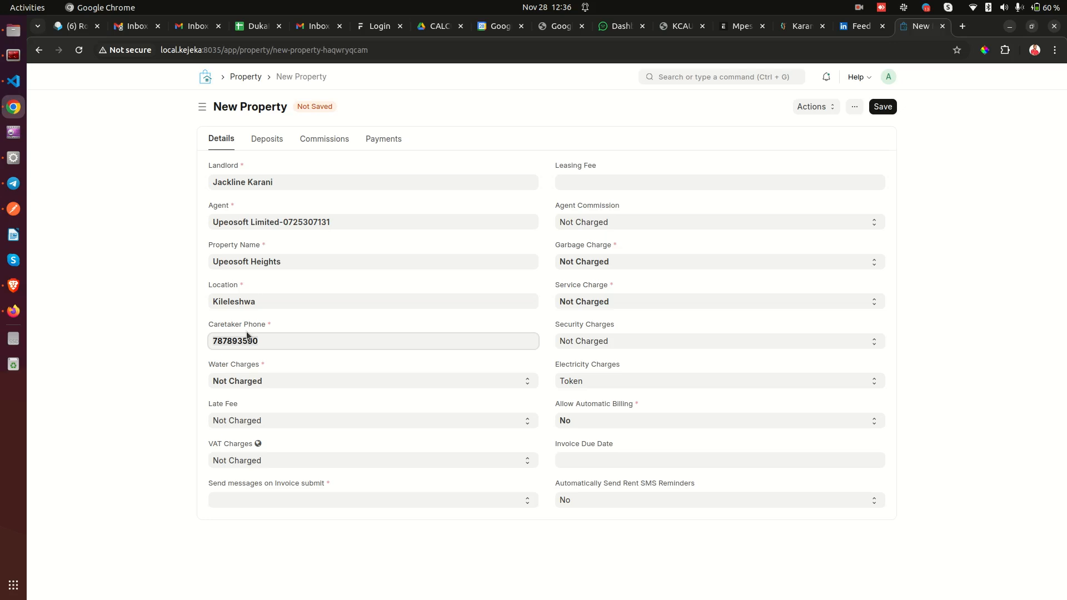
left_click(235, 352)
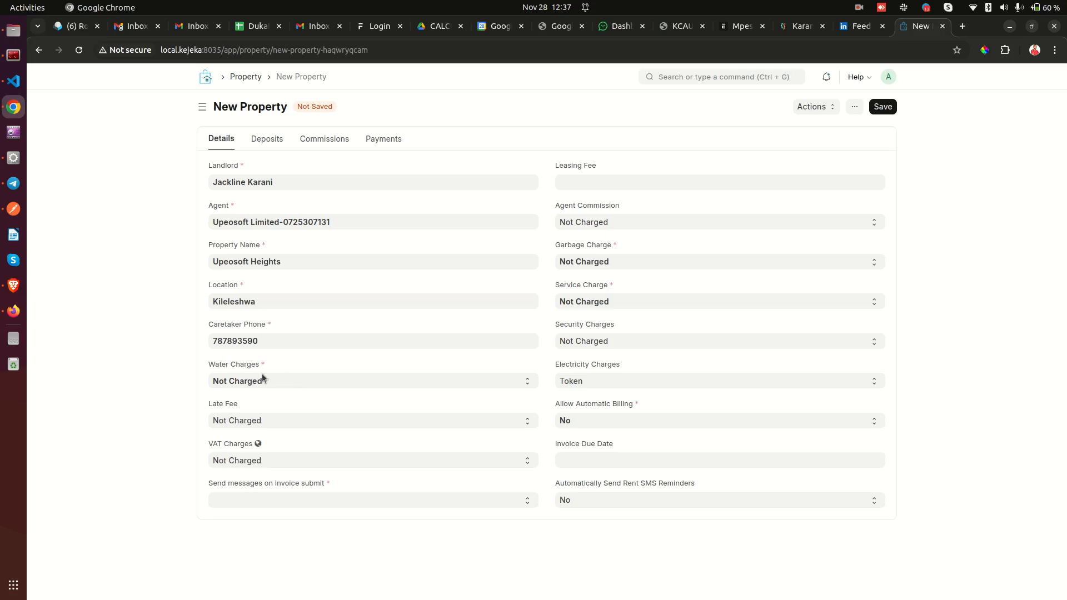
Highlight the Caretaker Phone and Water Charges fields while explaining them.
left_click_drag(214, 328, 251, 326)
left_click_drag(208, 367, 253, 366)
left_click(261, 366)
double_click(211, 367)
left_click(262, 365)
Close the other browser tabs and set Water Charges to Read From Meter.
left_click(256, 381)
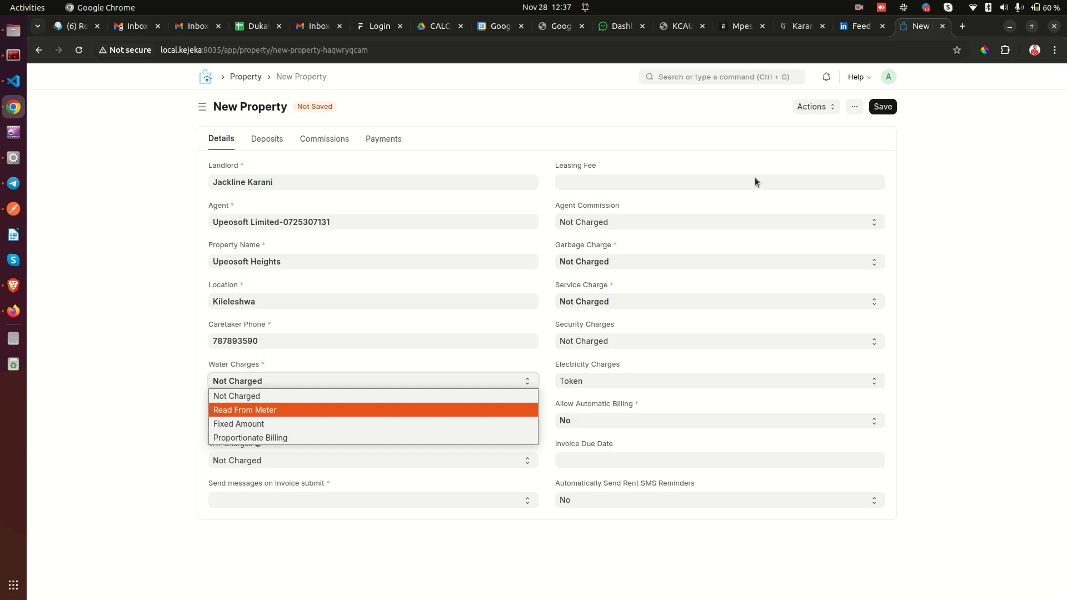
left_click(911, 30)
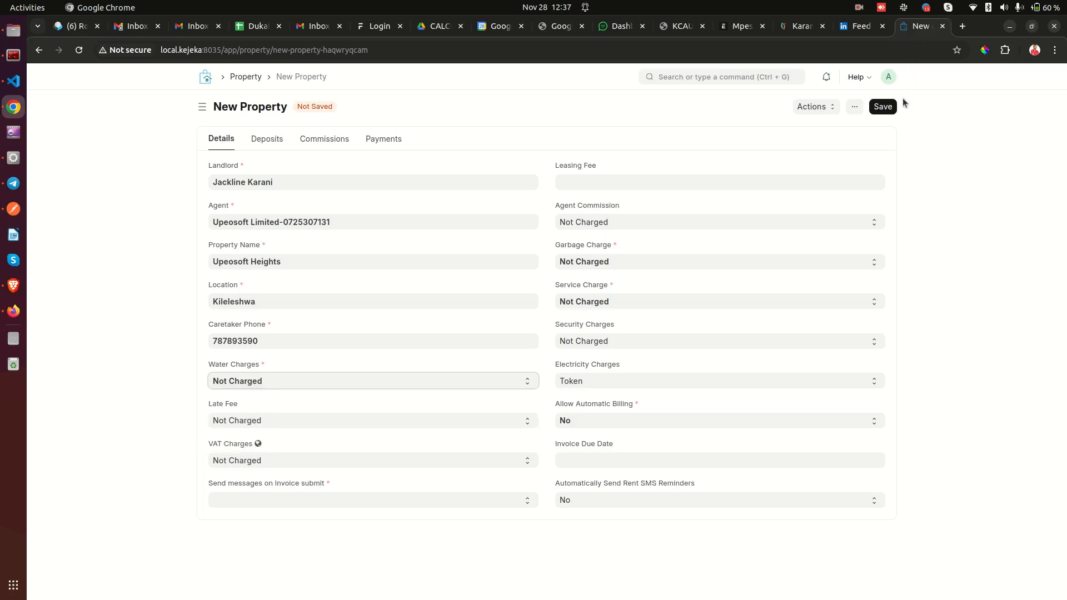
left_click_drag(914, 32, 836, 4)
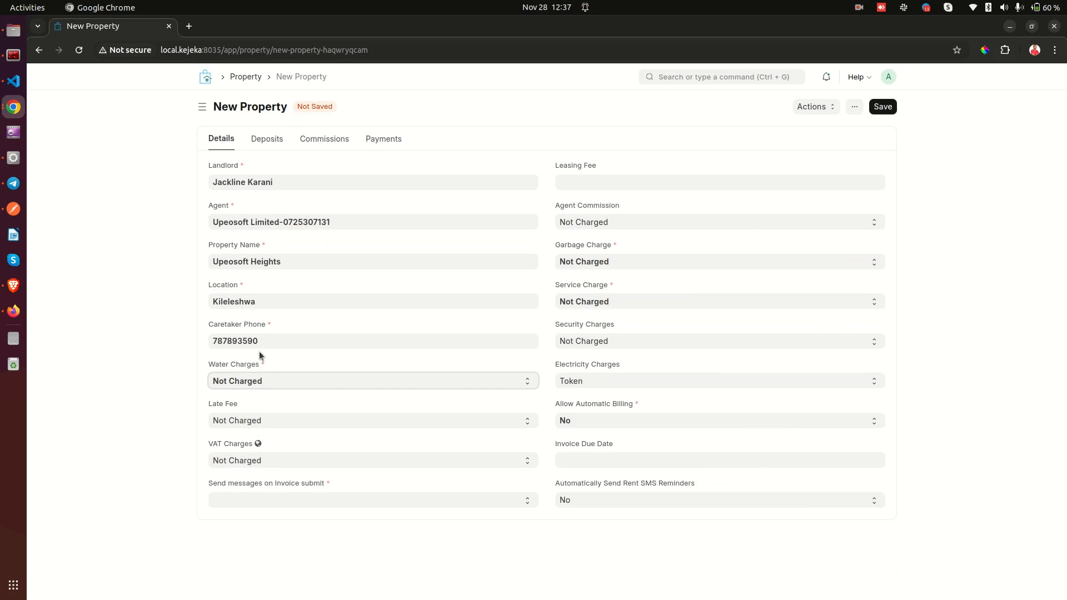
left_click(241, 382)
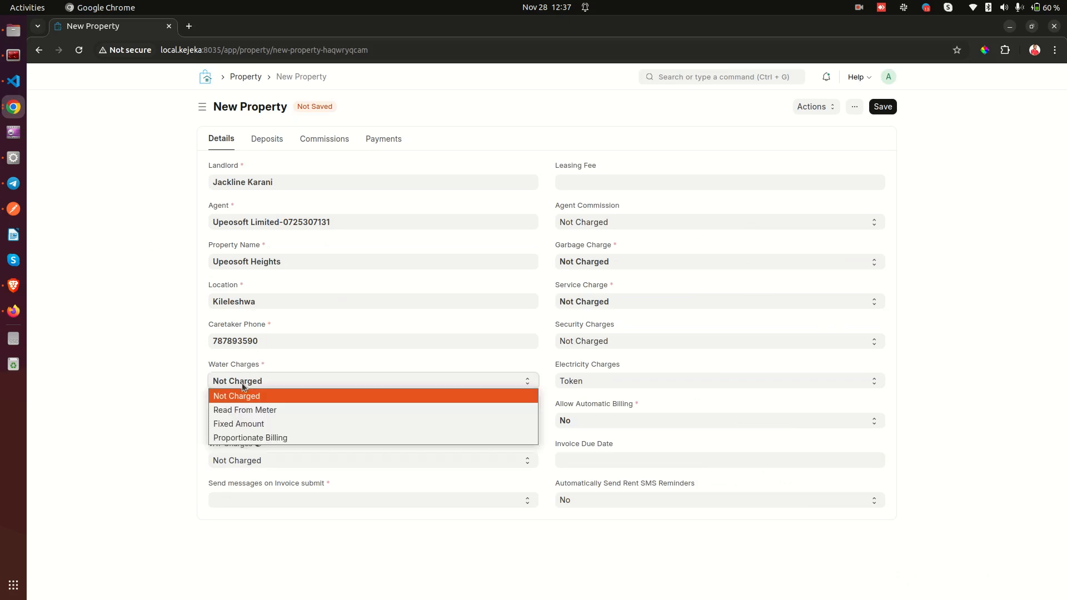
left_click(259, 411)
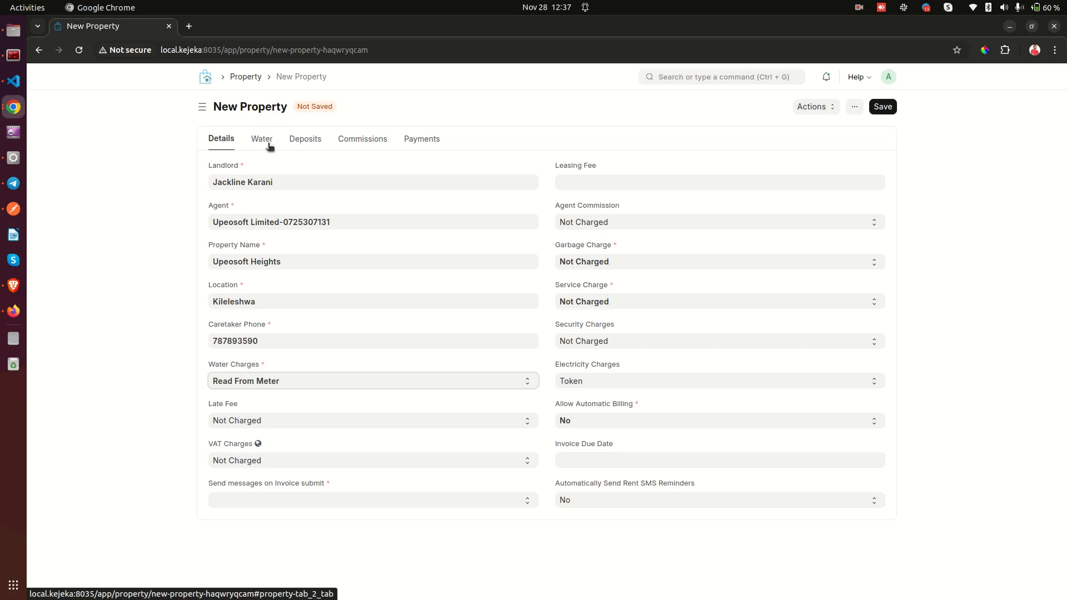
Restore Water Charges to Read From Meter after briefly choosing Not Charged.
left_click(238, 381)
left_click(234, 397)
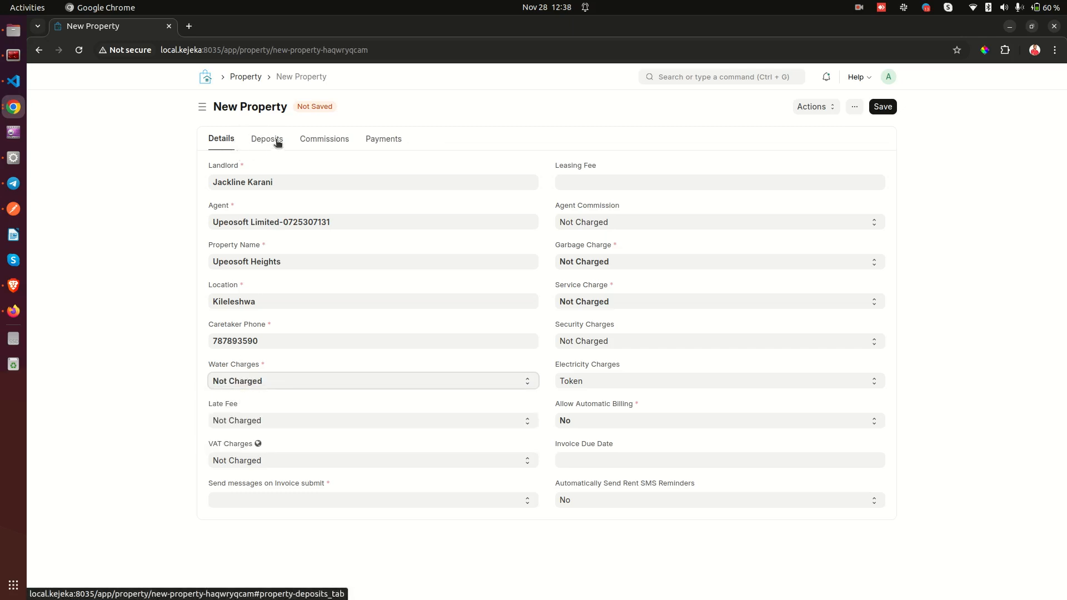
left_click(248, 384)
left_click(245, 407)
Add three water source rows on the Water tab, then delete them all.
left_click(262, 140)
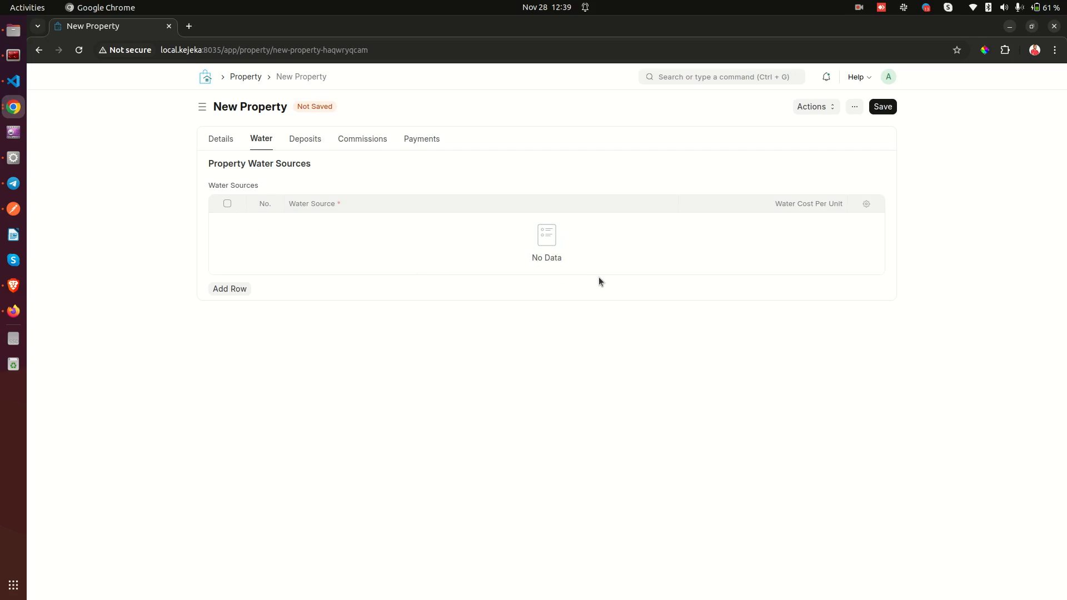
left_click(240, 287)
left_click(236, 251)
left_click(247, 267)
left_click(227, 203)
left_click(223, 294)
Check the Water Charges options on Details, leaving Read From Meter, then reopen Water.
left_click(219, 139)
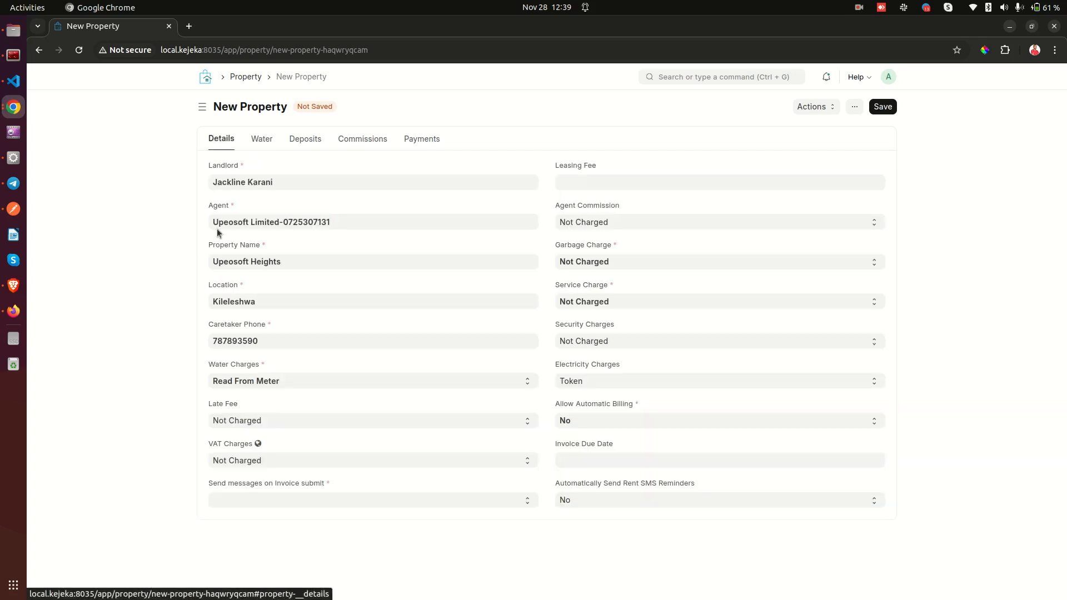
left_click(255, 380)
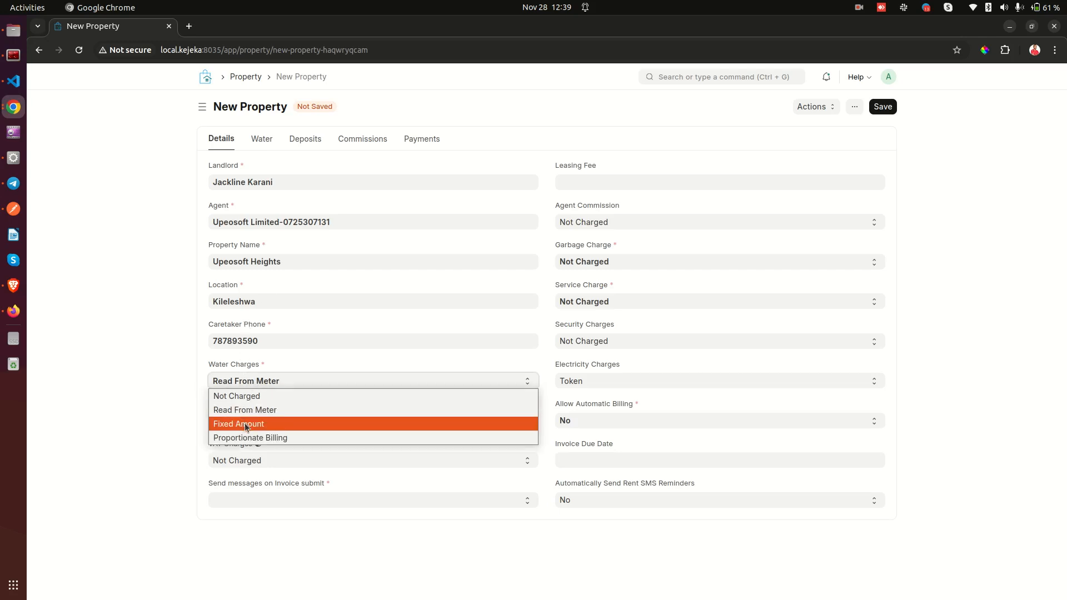
left_click(259, 137)
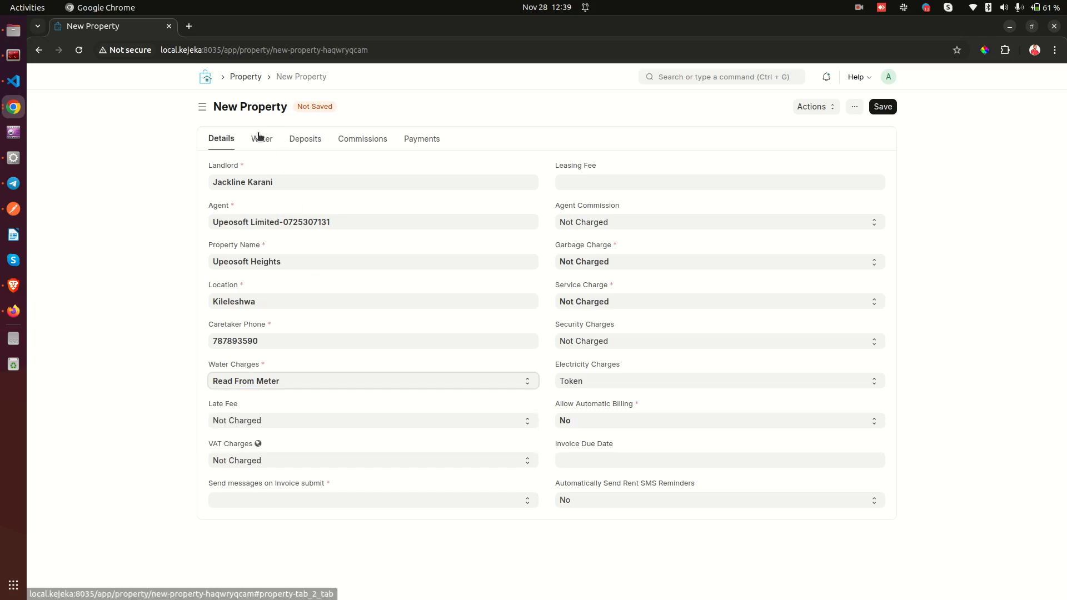
left_click(259, 138)
Add a water source row for Meter A at 100 per unit.
left_click(242, 289)
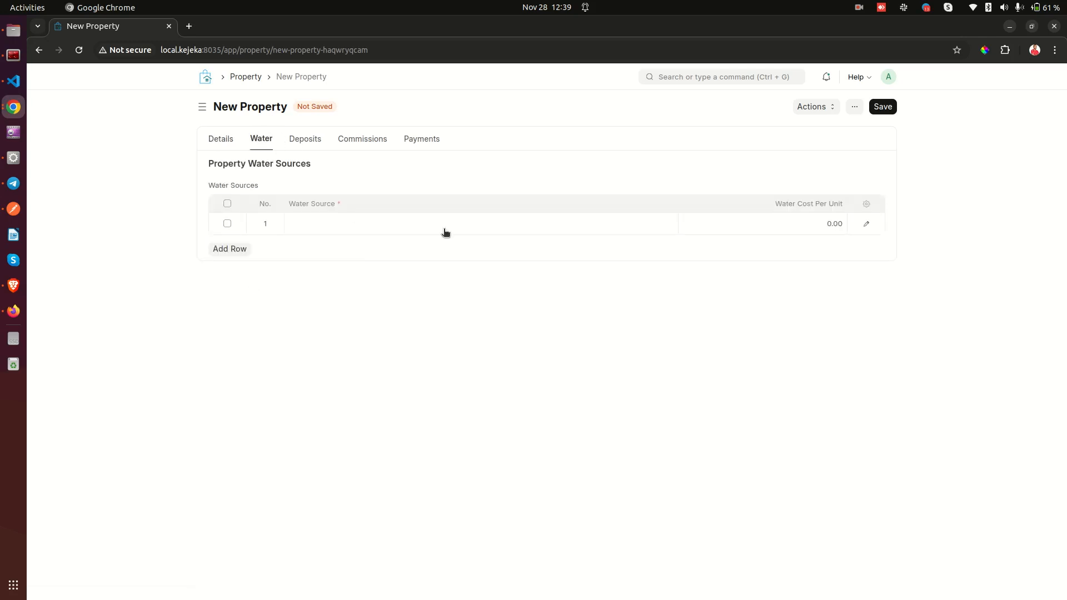
left_click(387, 225)
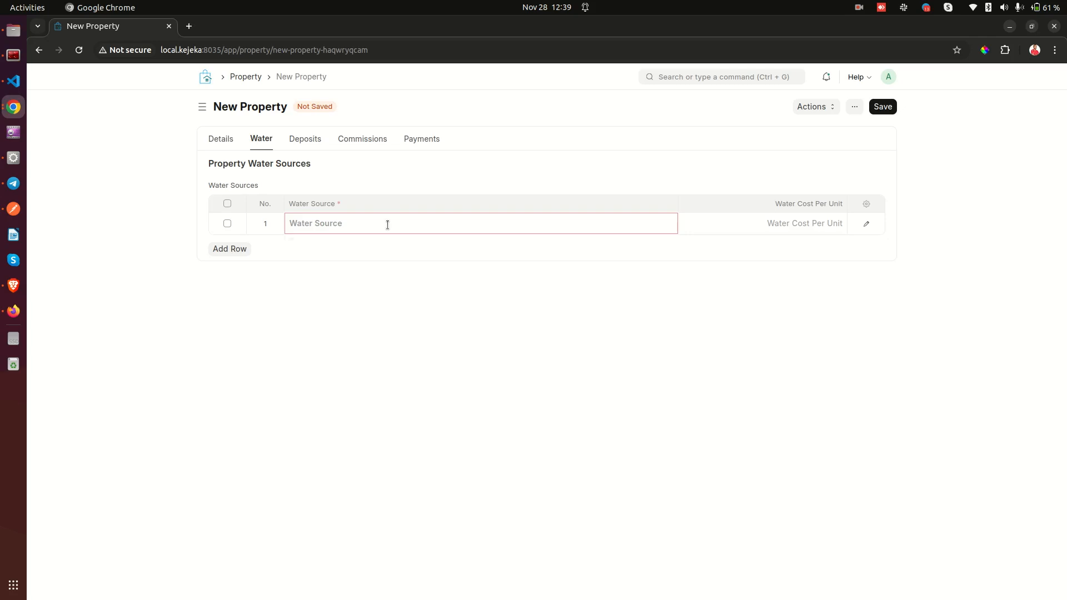
scroll(398, 274, "down", 2)
scroll(398, 276, "up", 2)
left_click(331, 325)
left_click(799, 224)
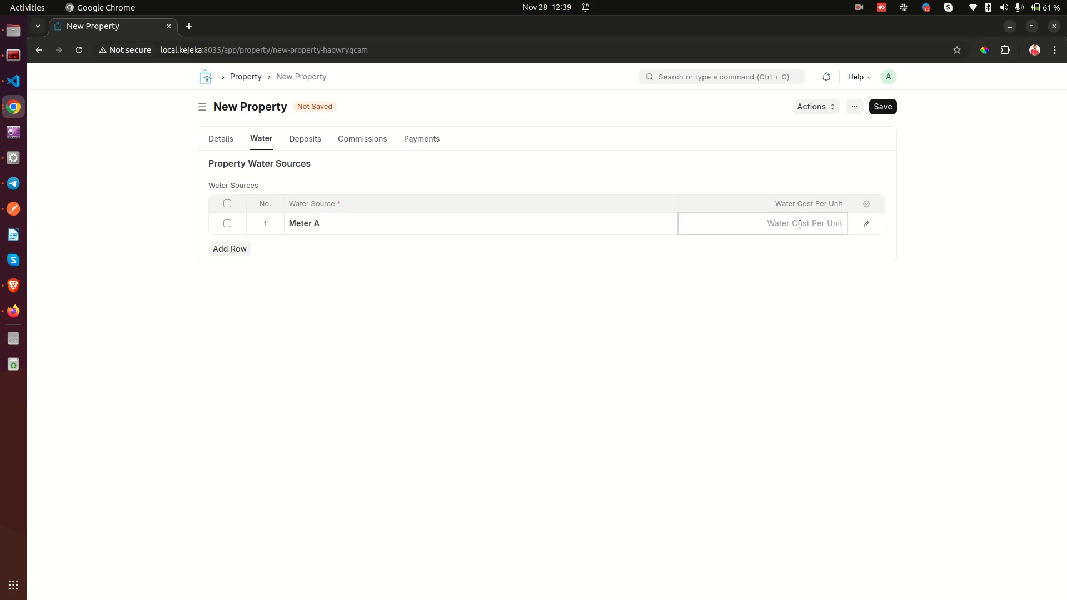
type("100")
Add a second water source row for Meter B at 120 per unit.
left_click(240, 248)
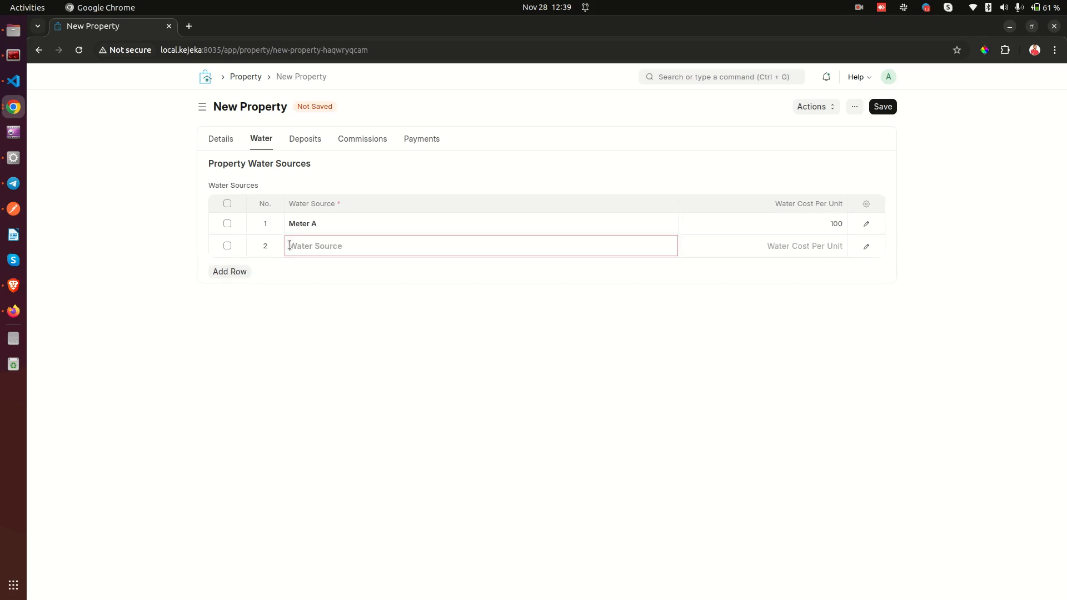
left_click(326, 369)
left_click(843, 241)
type("120")
left_click(968, 219)
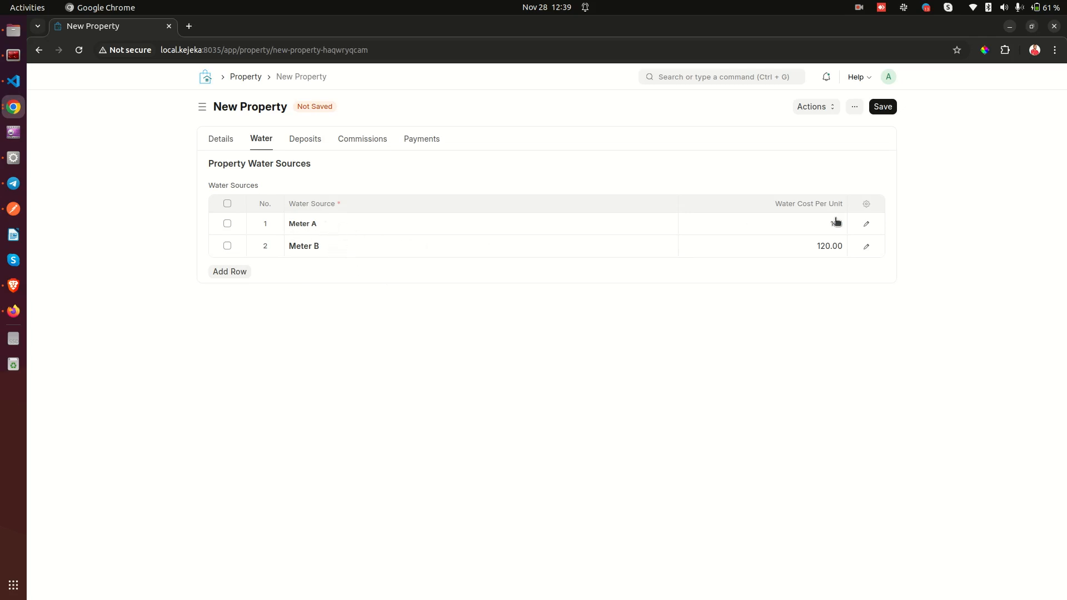
left_click(808, 224)
left_click(808, 243)
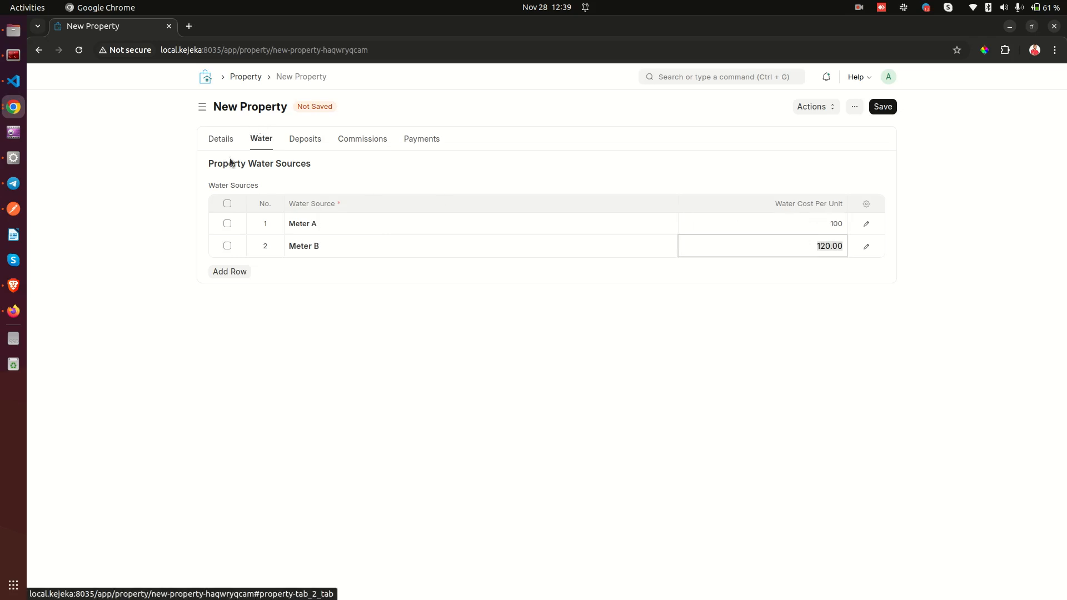
left_click(221, 143)
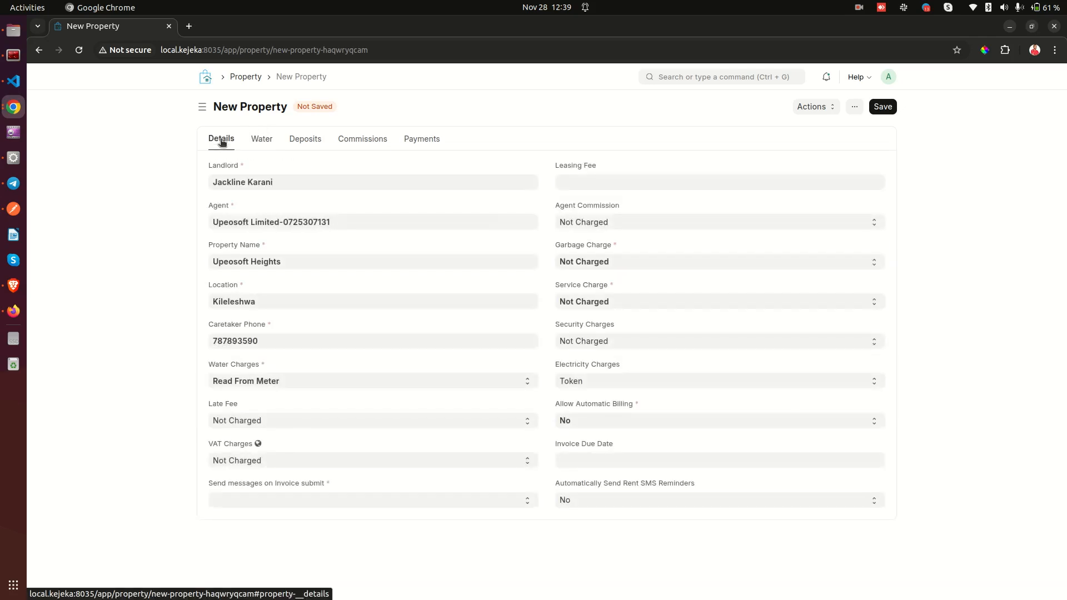
left_click(252, 383)
Set Water Charges to Fixed Amount with an amount of 1000.
left_click(248, 425)
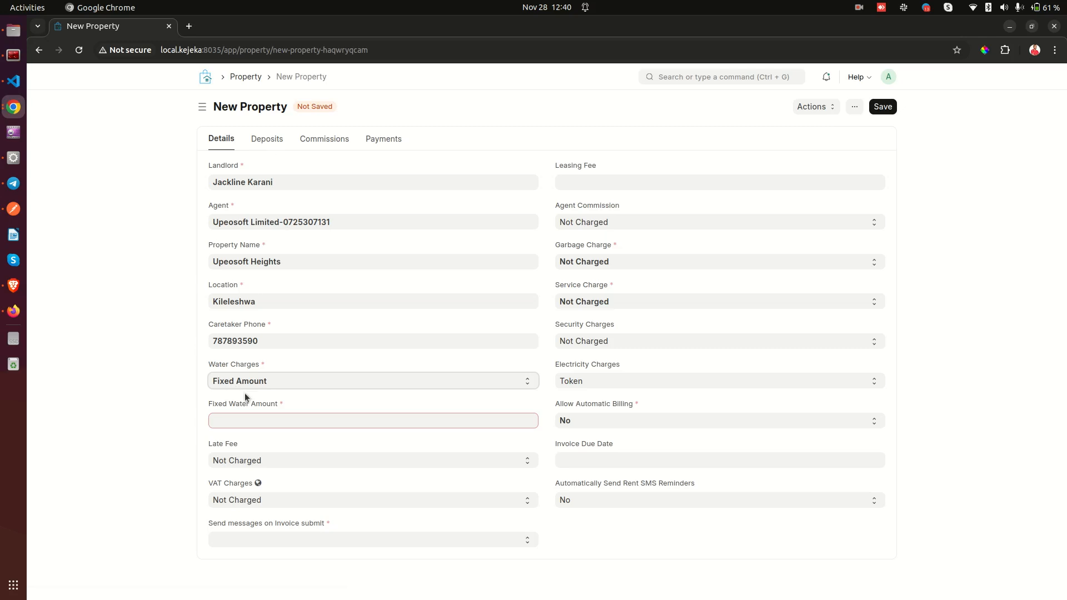
left_click(288, 421)
type("1000")
left_click(208, 450)
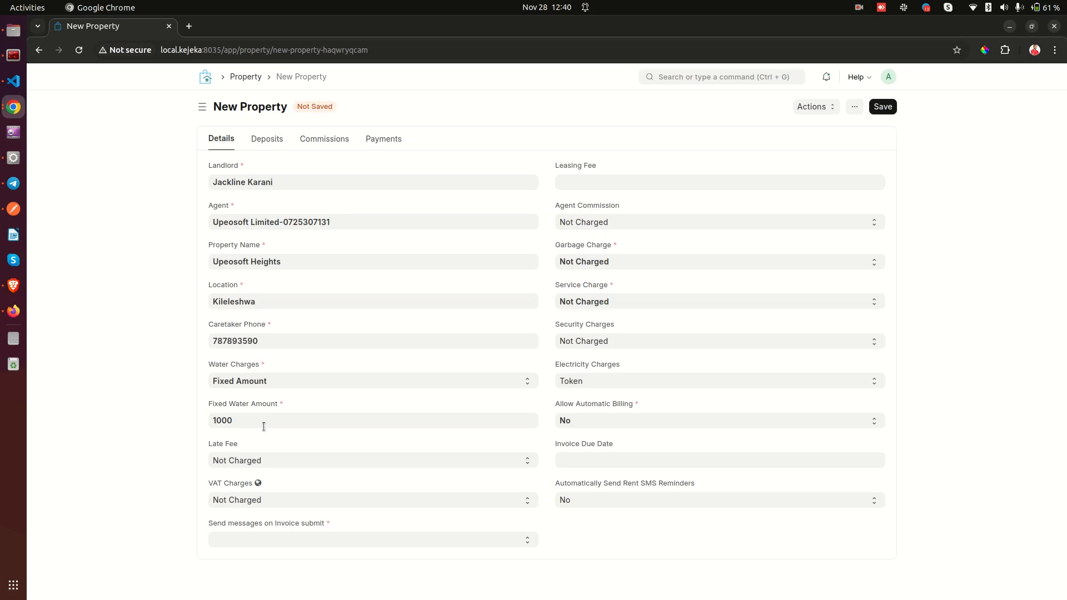
Switch Water Charges to Proportionate Billing.
left_click_drag(209, 402, 291, 397)
left_click(295, 396)
left_click(294, 381)
left_click(285, 437)
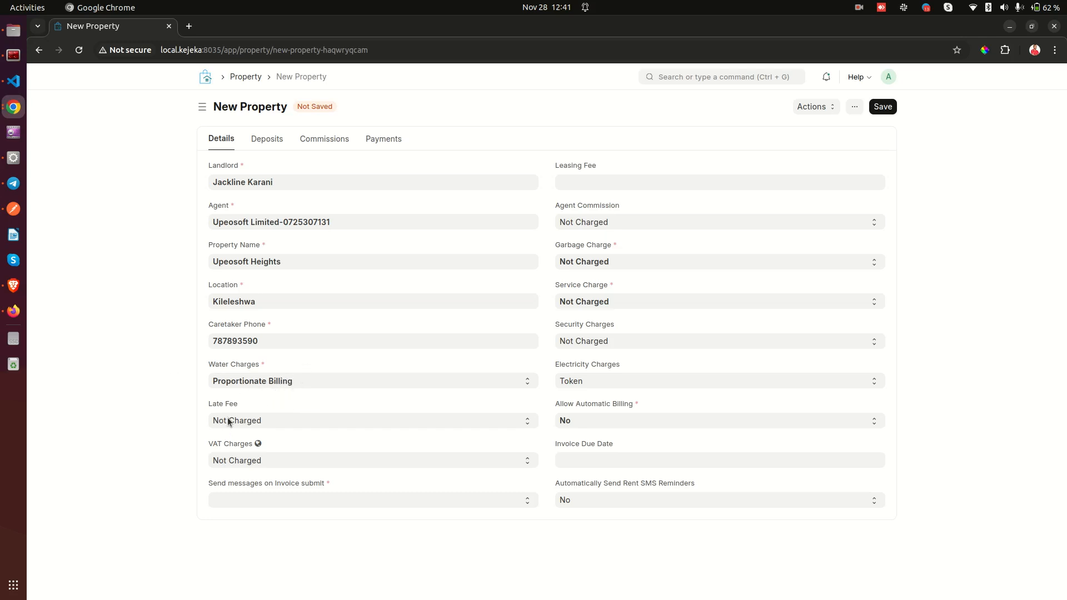
left_click(251, 367)
left_click_drag(233, 406, 238, 407)
left_click(271, 392)
Set Late Fee to Charged and Pay Rent By to 10.
left_click(241, 422)
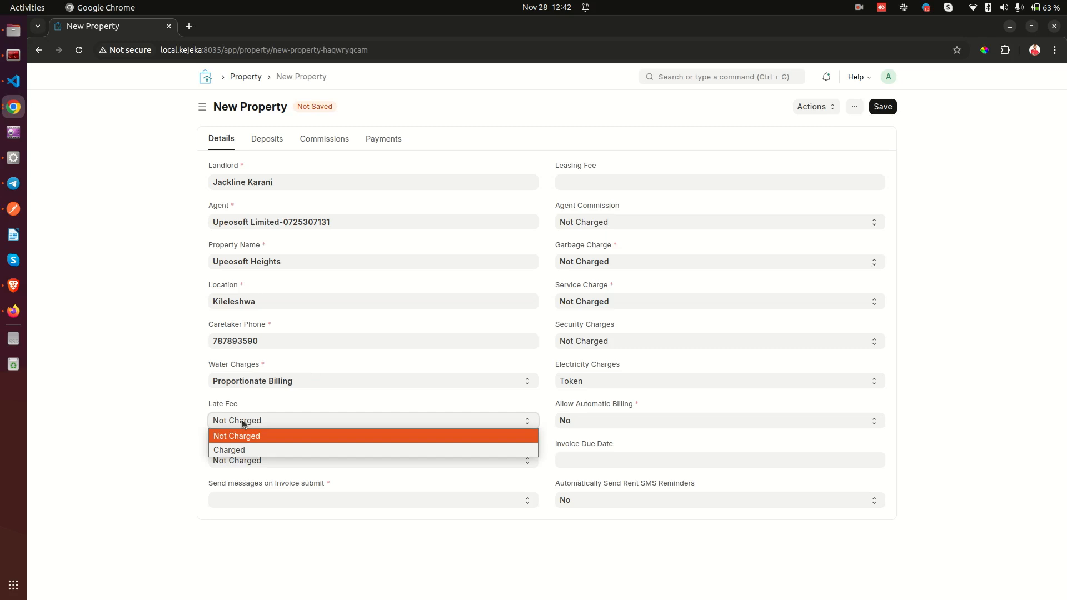
left_click(233, 450)
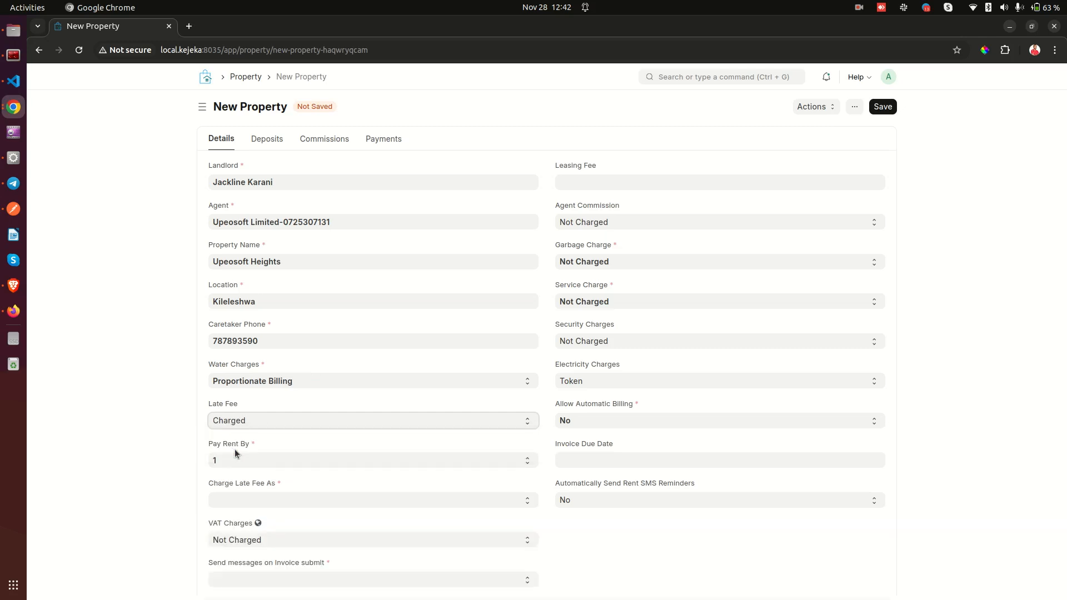
left_click(271, 434)
left_click(273, 443)
left_click(265, 458)
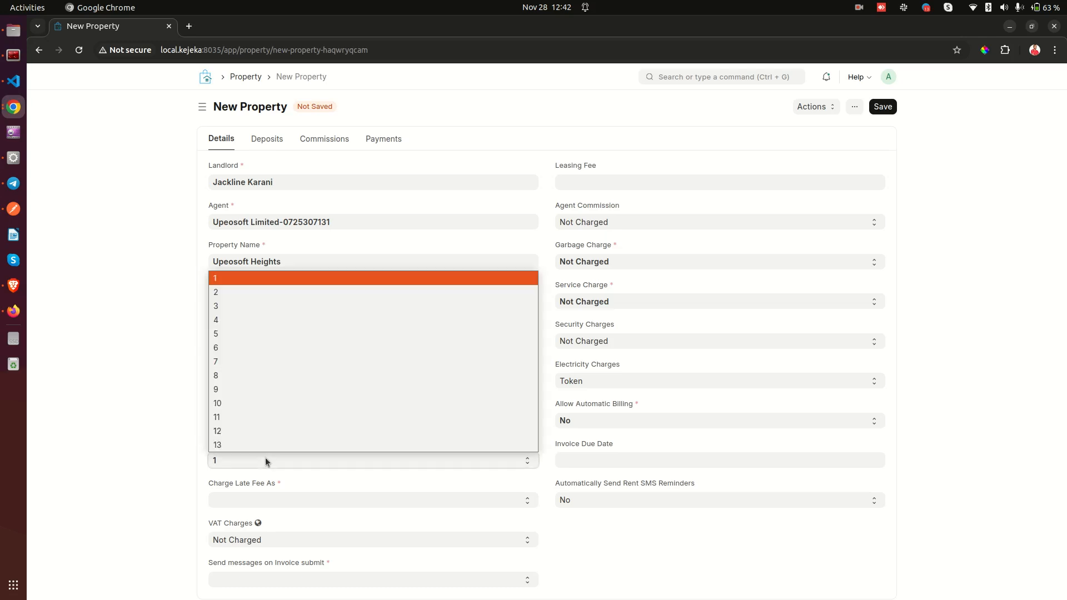
left_click(239, 401)
Charge the late fee as a Percentage of Rent and edit its percentage value.
left_click(209, 487)
left_click(279, 485)
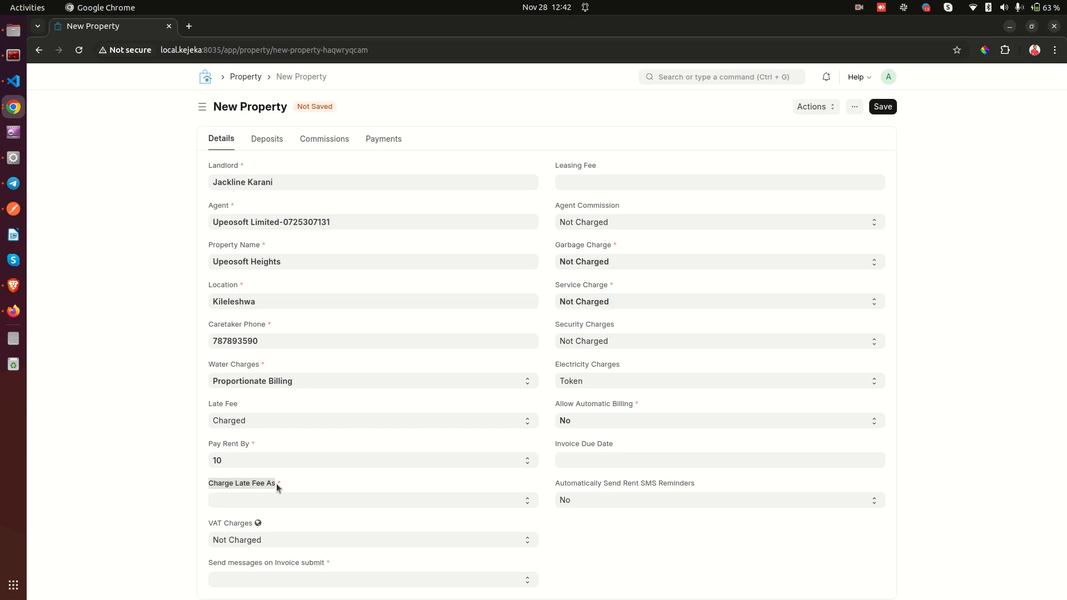
left_click(280, 500)
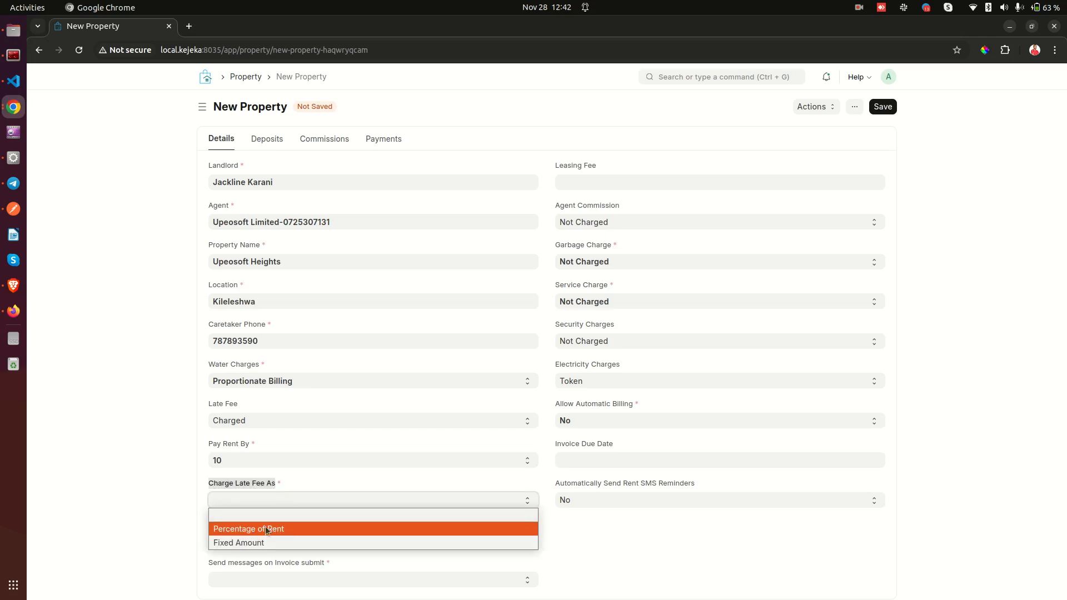
left_click(279, 527)
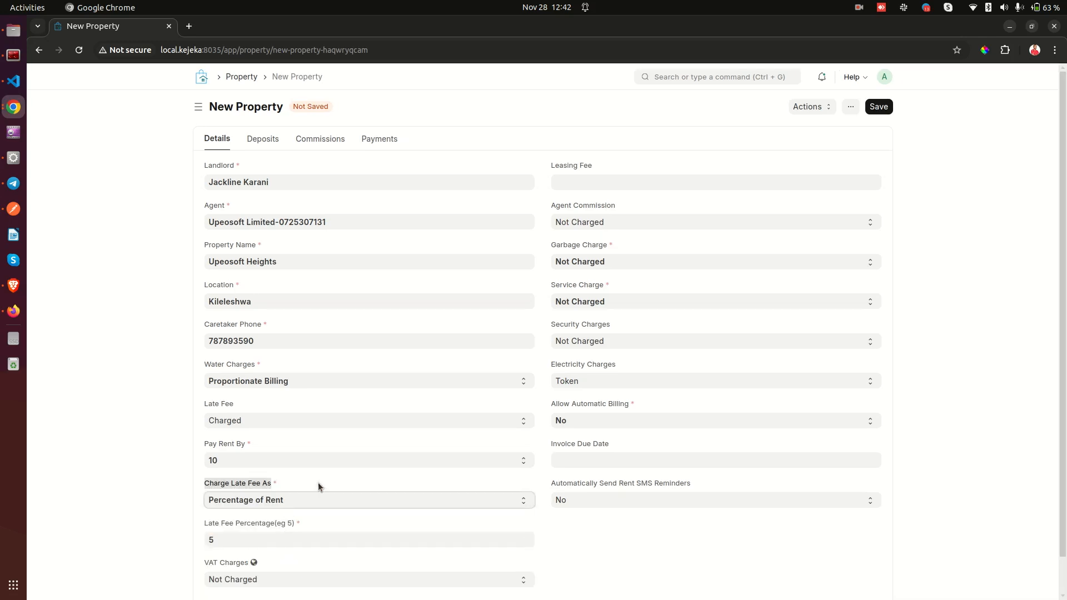
scroll(318, 482, "down", 1)
left_click_drag(204, 487, 338, 483)
left_click(337, 482)
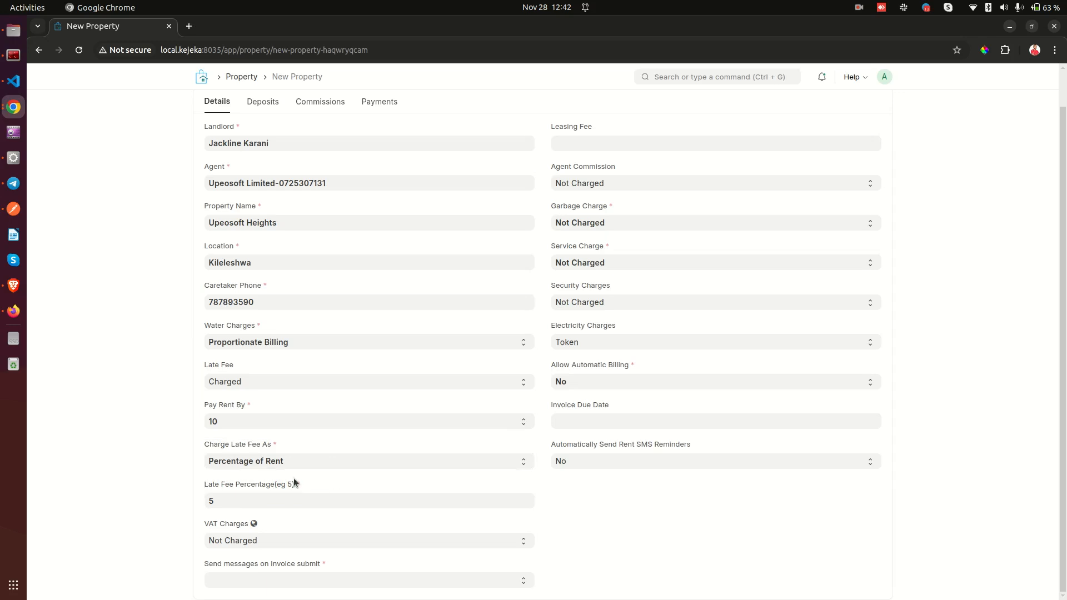
left_click(239, 503)
key("BackSpace")
type("3")
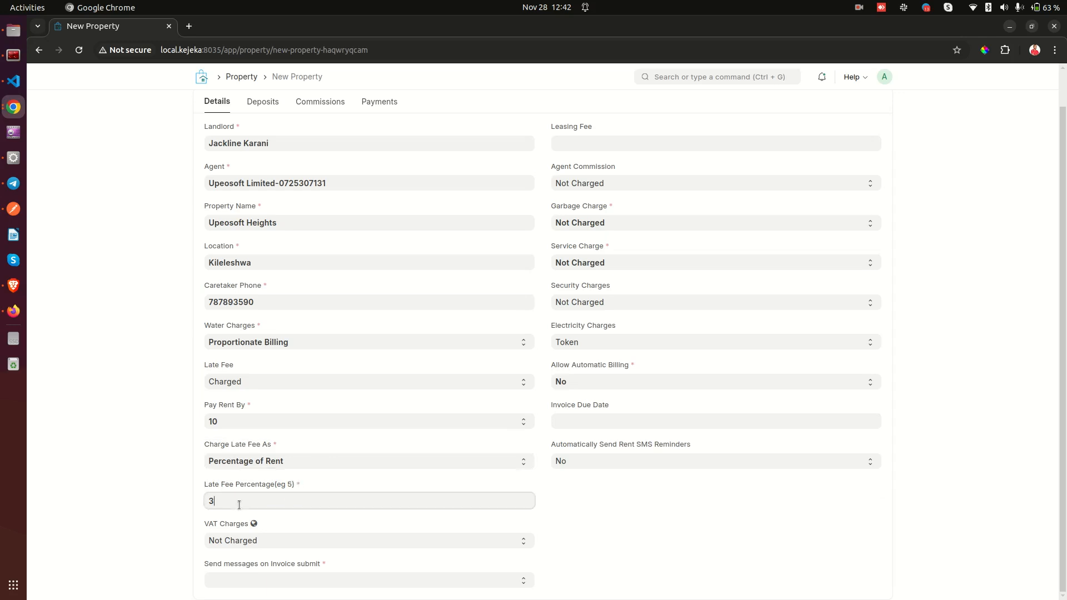
type("10")
key("BackSpace")
key("BackSpace")
Switch the late fee to a Fixed Amount and enter 500, replacing 1000.
left_click(231, 462)
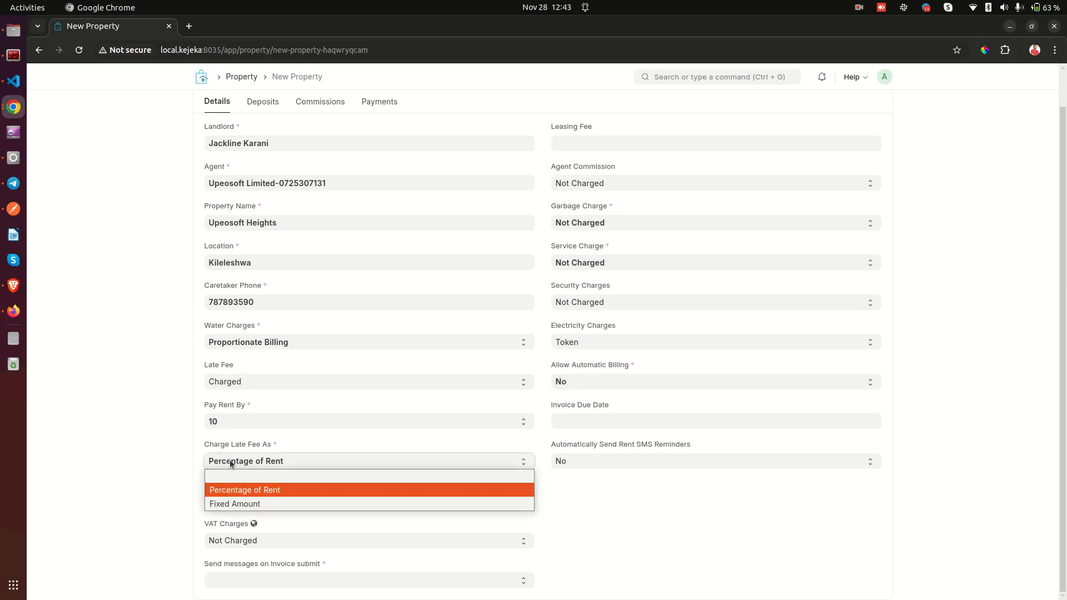
left_click(224, 504)
left_click(242, 497)
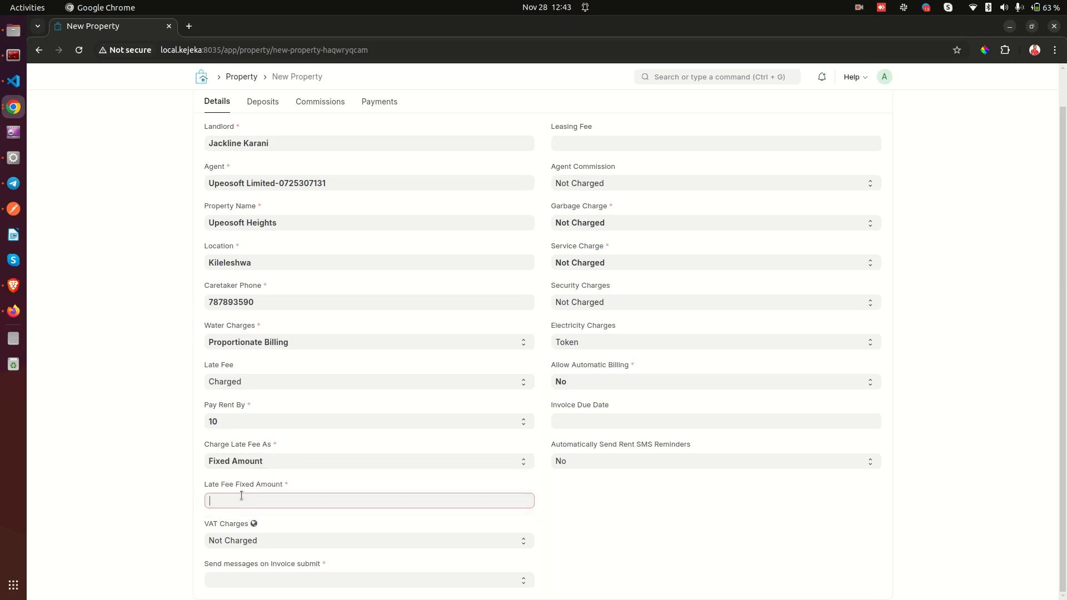
type("1000")
left_click(162, 525)
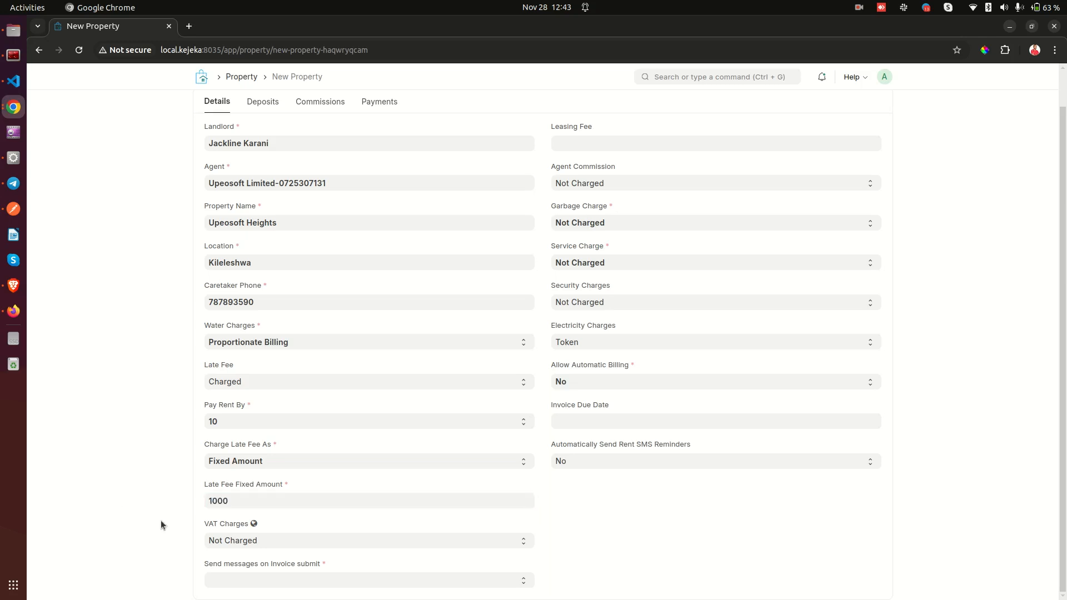
left_click(275, 500)
key("BackSpace")
key("BackSpace")
key("BackSpace")
key("BackSpace")
type("500")
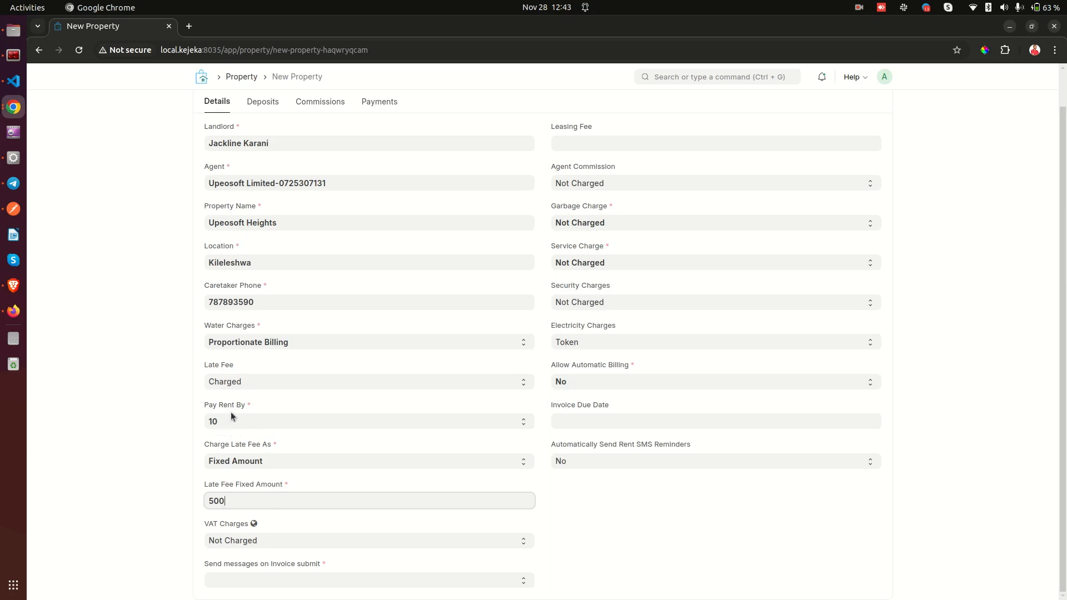
Choose Not Charged for Late Fee, hiding the late-fee fields.
left_click(238, 383)
left_click(234, 395)
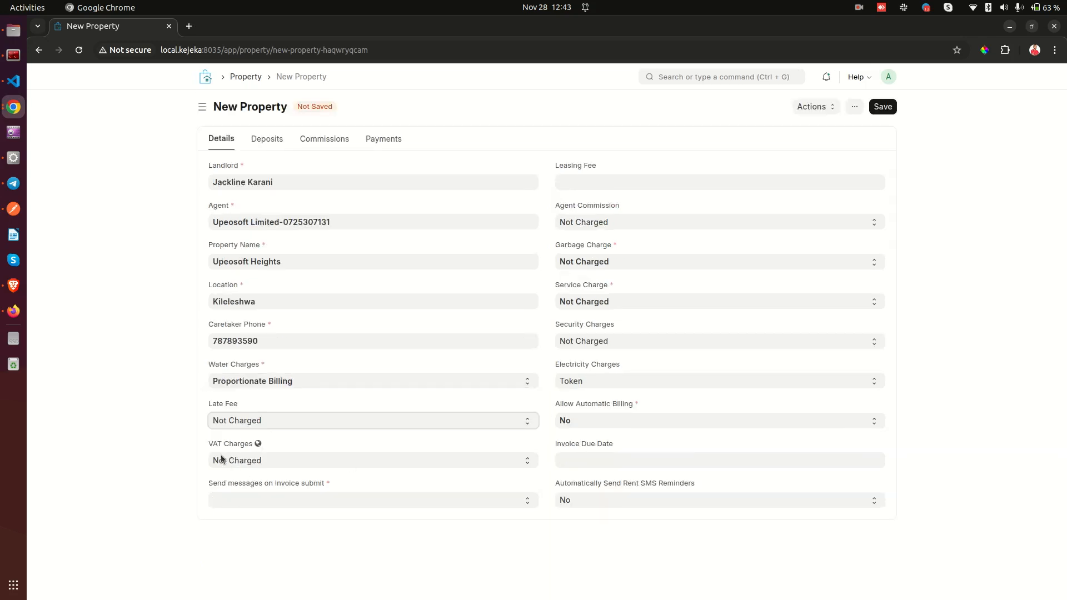
left_click_drag(210, 444, 274, 453)
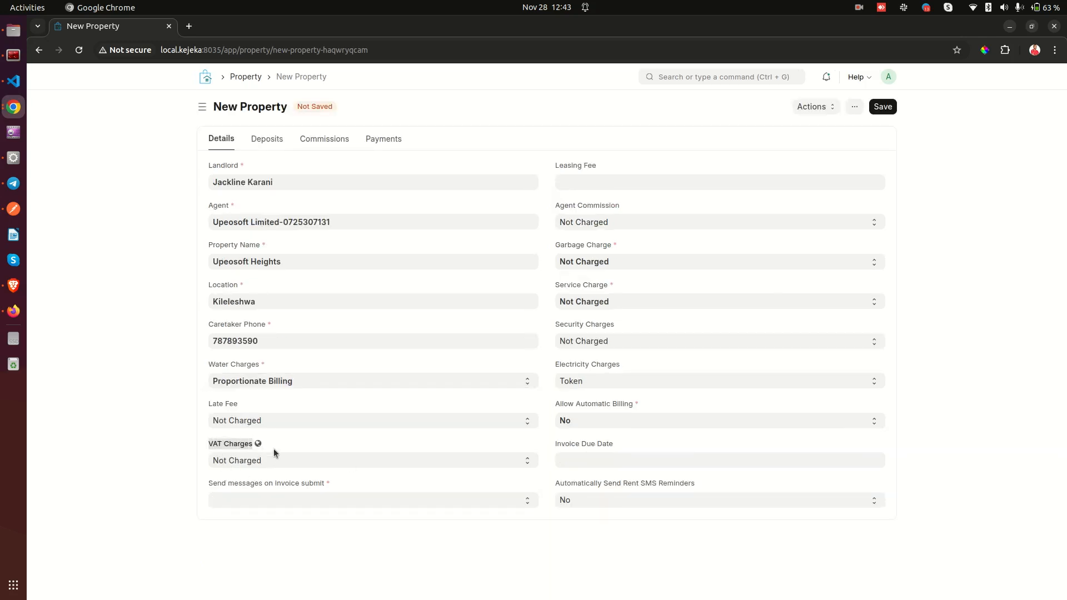
left_click(276, 450)
Briefly charge VAT, then set VAT Charges to Not Charged so VAT Amount disappears.
left_click(221, 462)
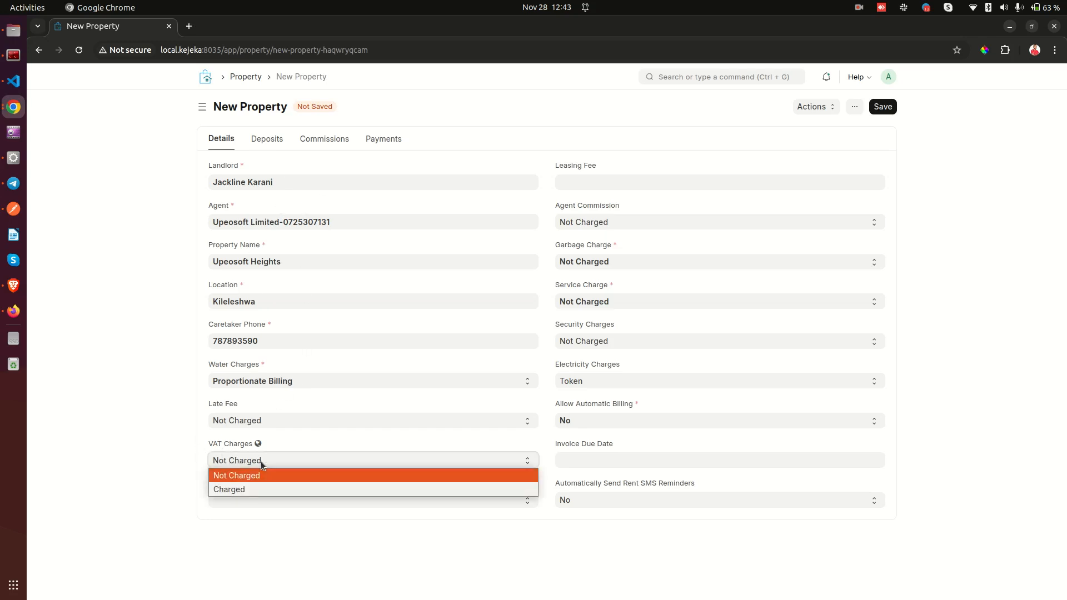
left_click(254, 491)
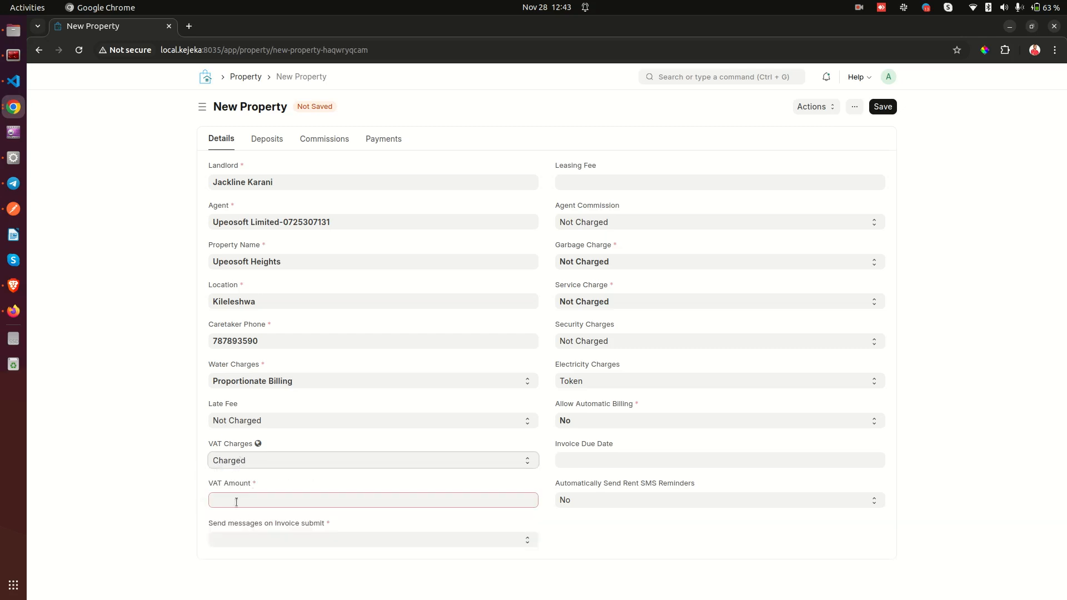
left_click(247, 495)
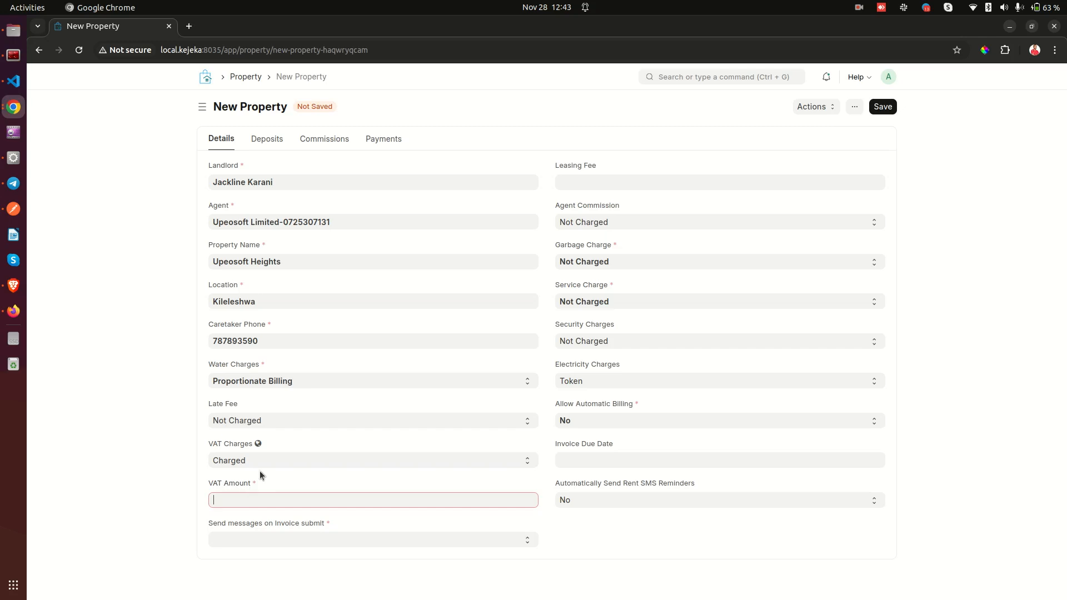
left_click(262, 460)
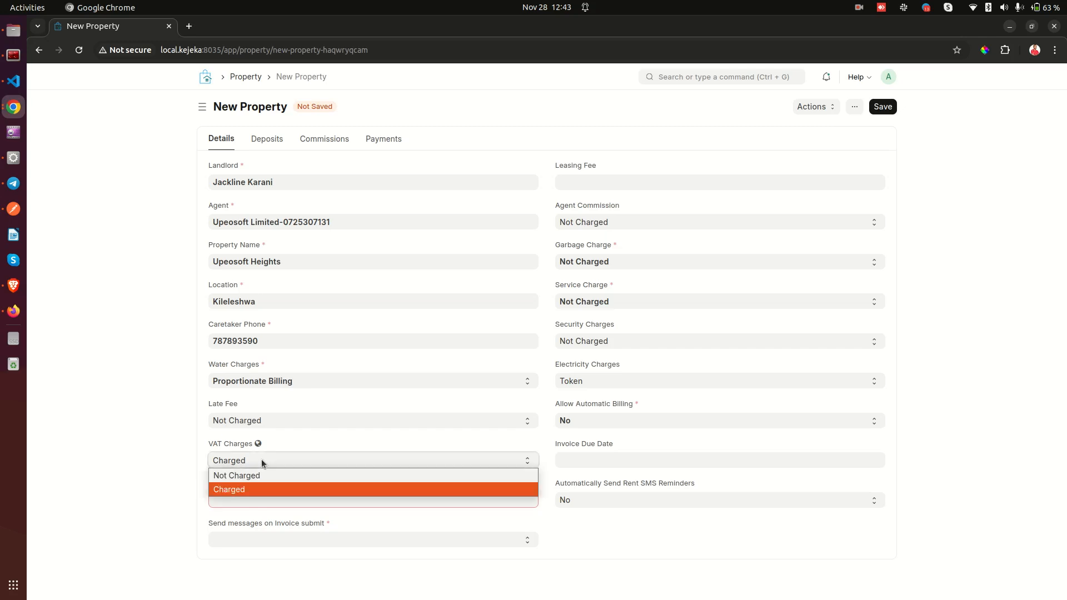
left_click(255, 475)
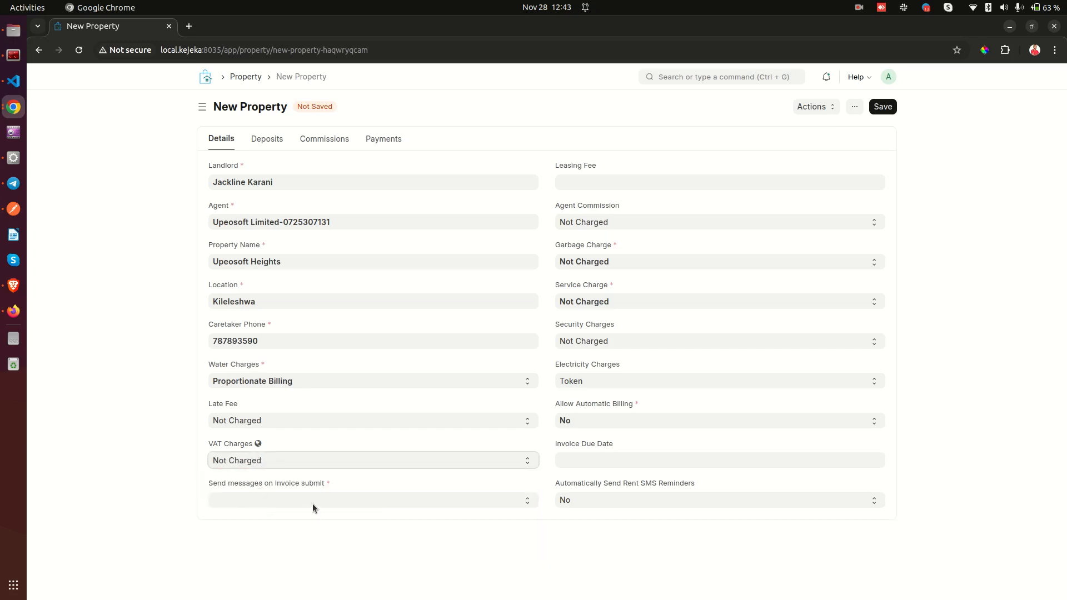
left_click_drag(199, 482, 263, 492)
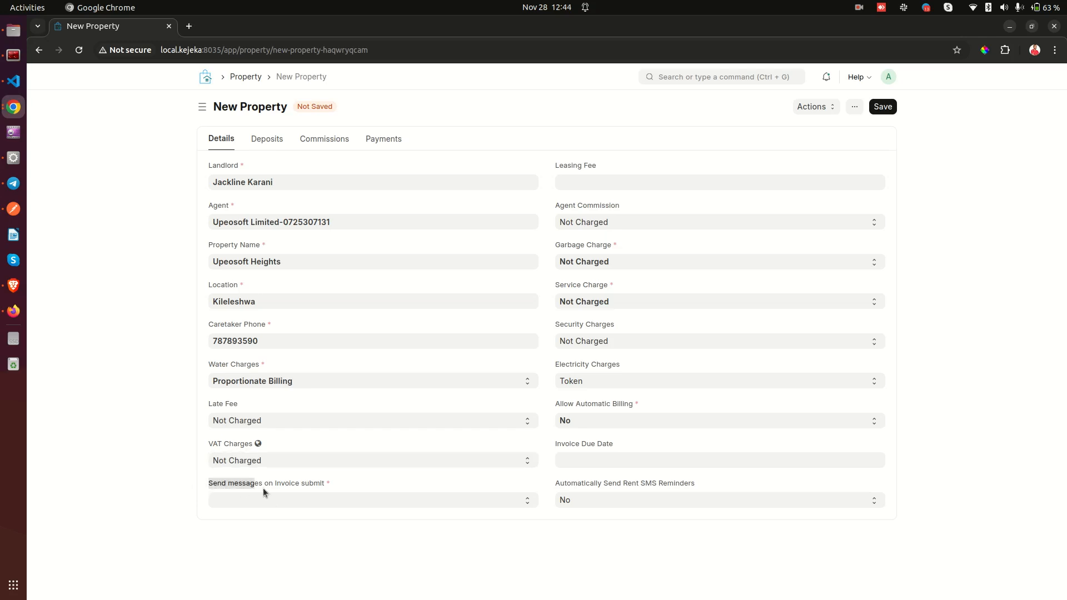
left_click(341, 478)
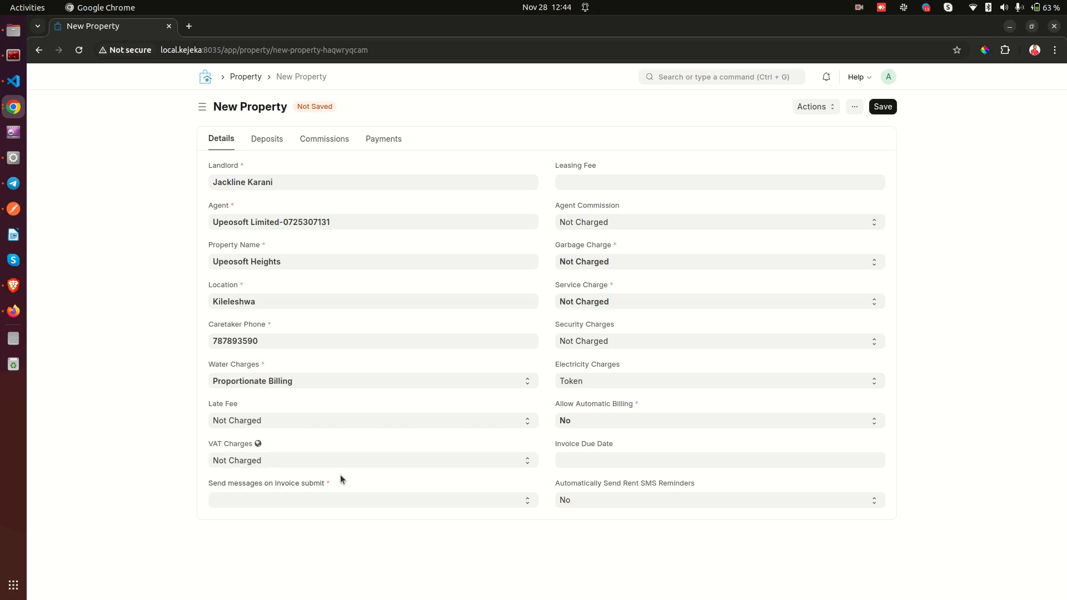
Try Yes and No for Send messages on Invoice submit, then reset it to blank.
triple_click(280, 488)
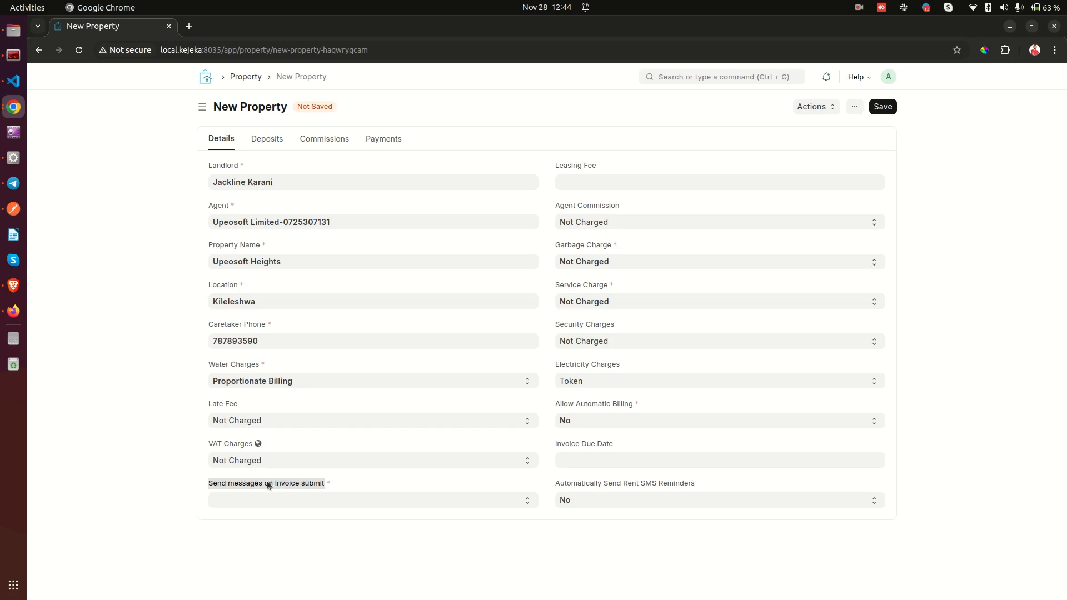
left_click(275, 486)
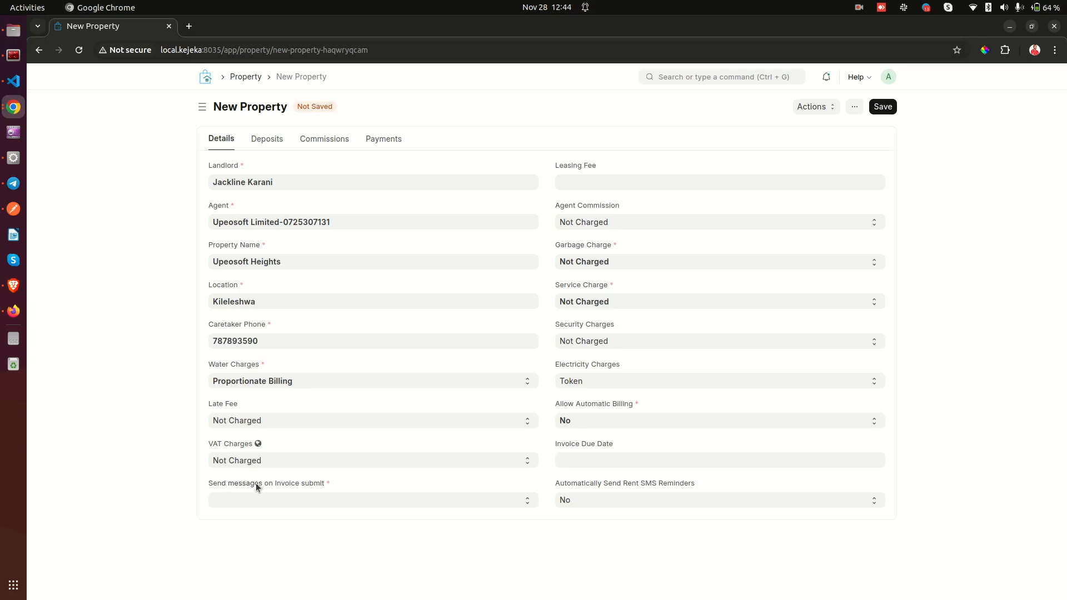
left_click_drag(239, 483, 338, 481)
left_click(334, 500)
left_click(274, 529)
left_click(275, 496)
left_click(275, 543)
left_click(261, 503)
left_click(254, 528)
left_click(251, 505)
left_click(250, 514)
left_click(397, 484)
Set Send messages on Invoice submit to Yes, then finally to No.
left_click(312, 503)
left_click(265, 525)
left_click(305, 500)
left_click(266, 540)
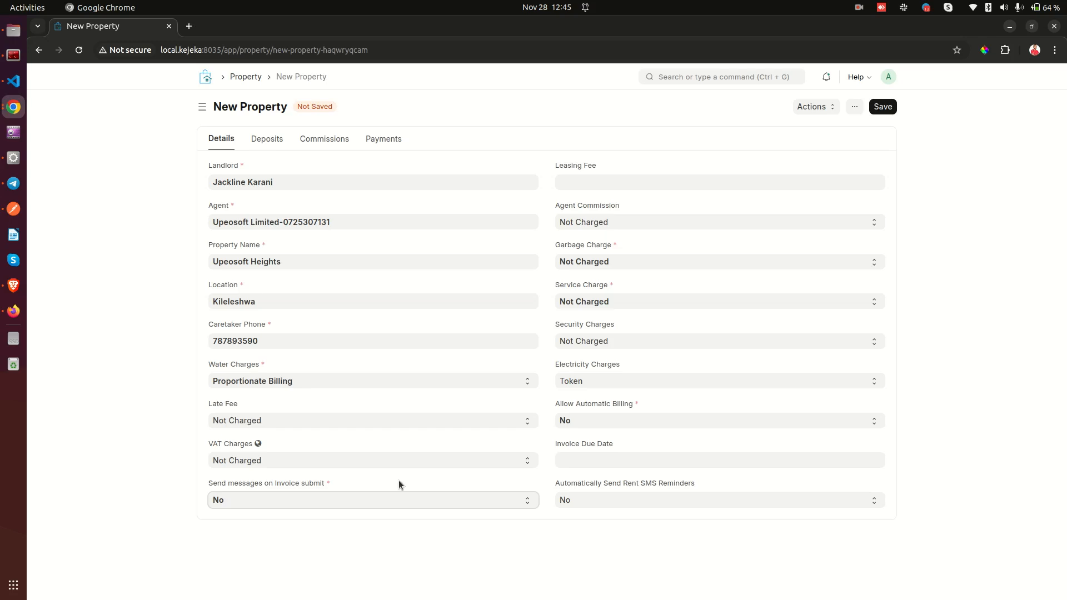
left_click(333, 480)
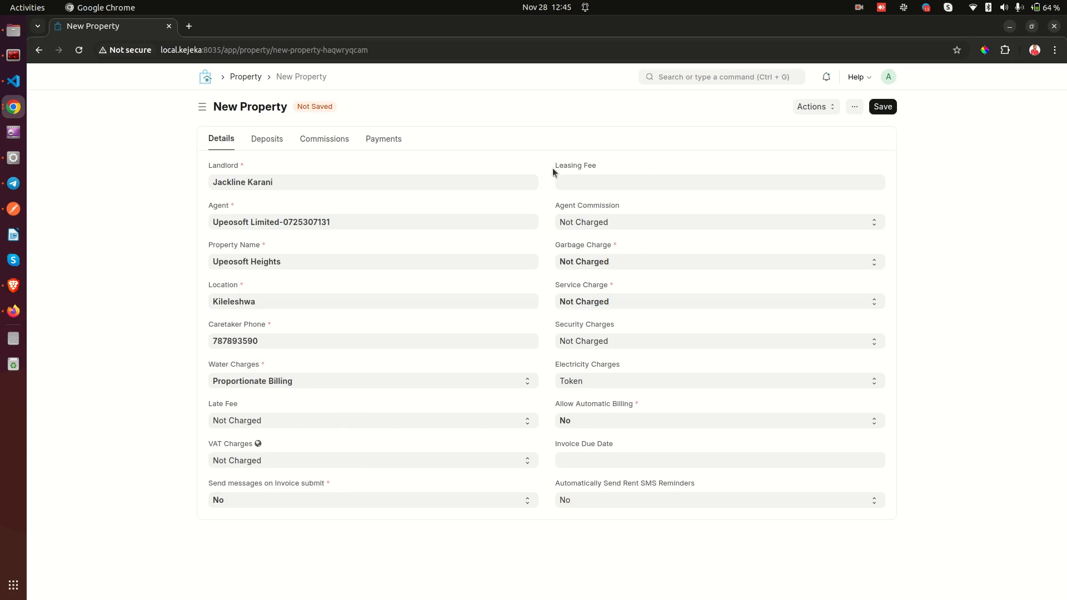
left_click(607, 165)
left_click(591, 183)
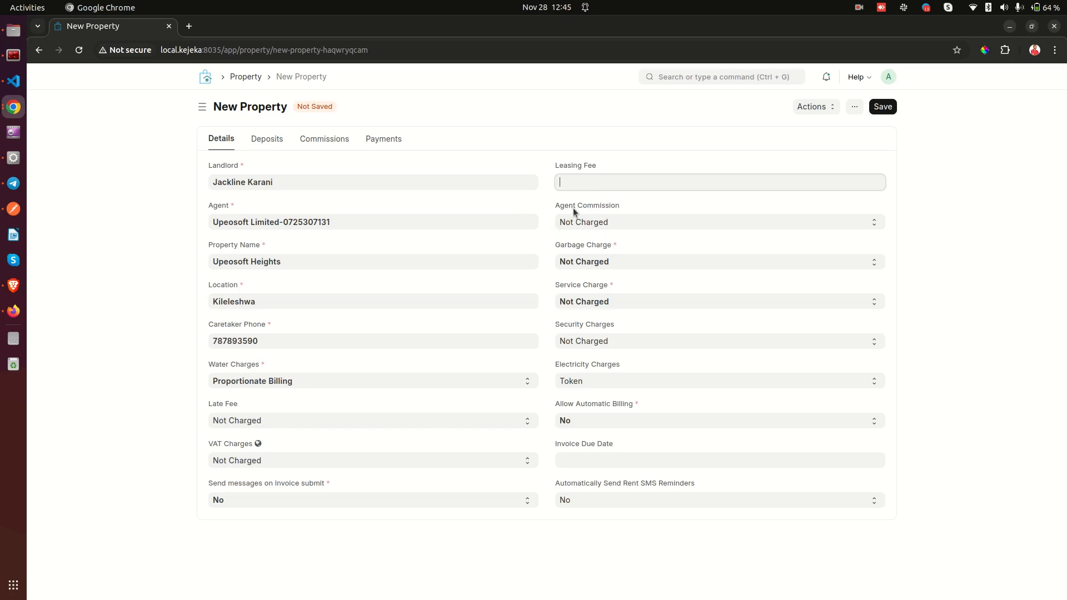
left_click_drag(555, 207, 616, 209)
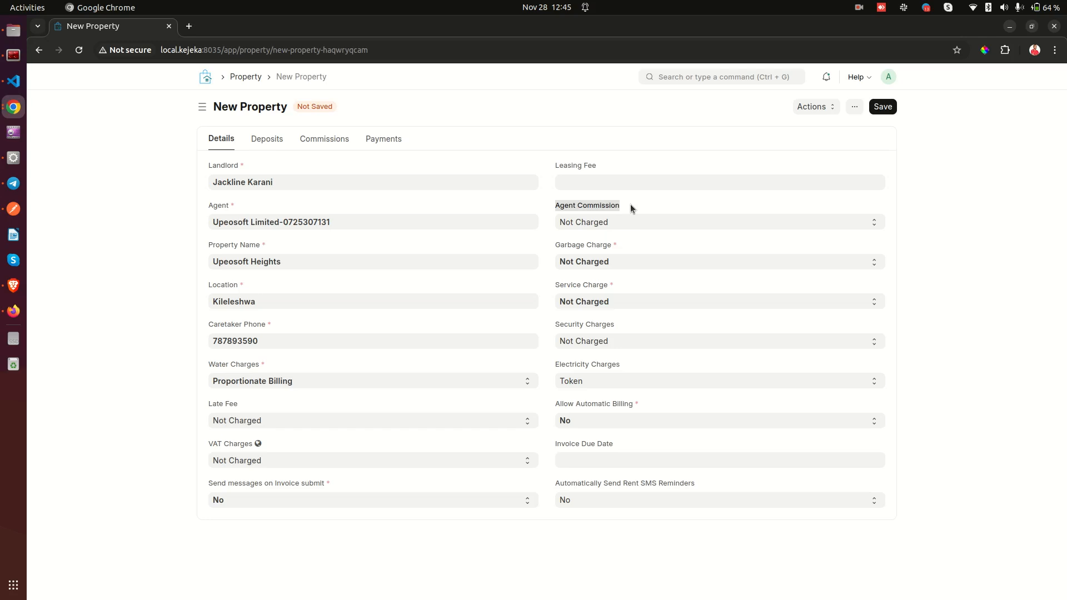
left_click(631, 206)
left_click_drag(555, 208, 611, 214)
Set Agent Commission to Percentage of Rent and enter 5 as the percentage.
left_click(578, 224)
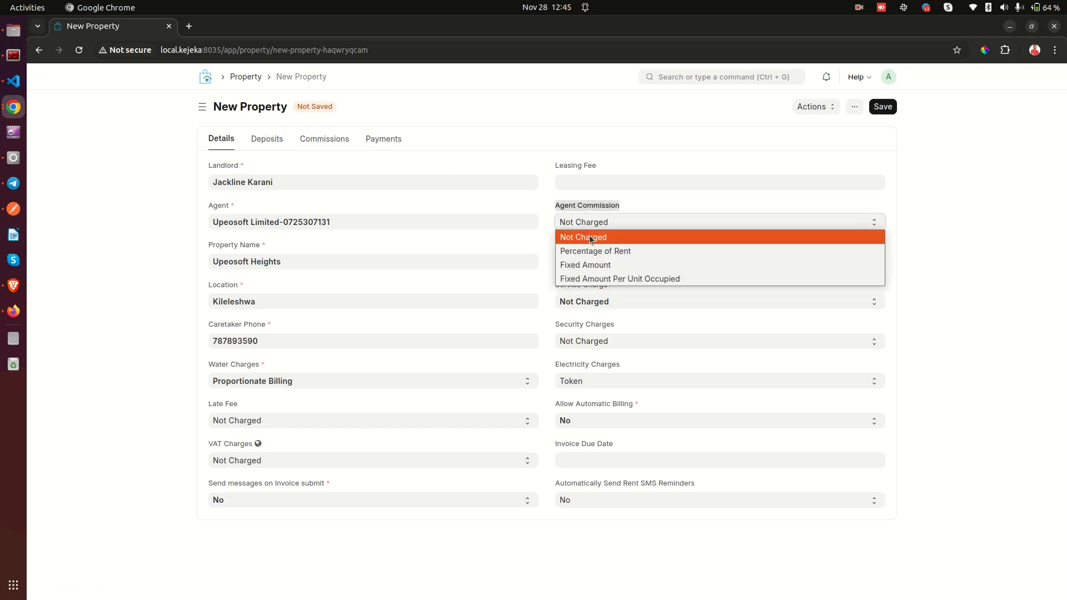
left_click(589, 236)
left_click(584, 210)
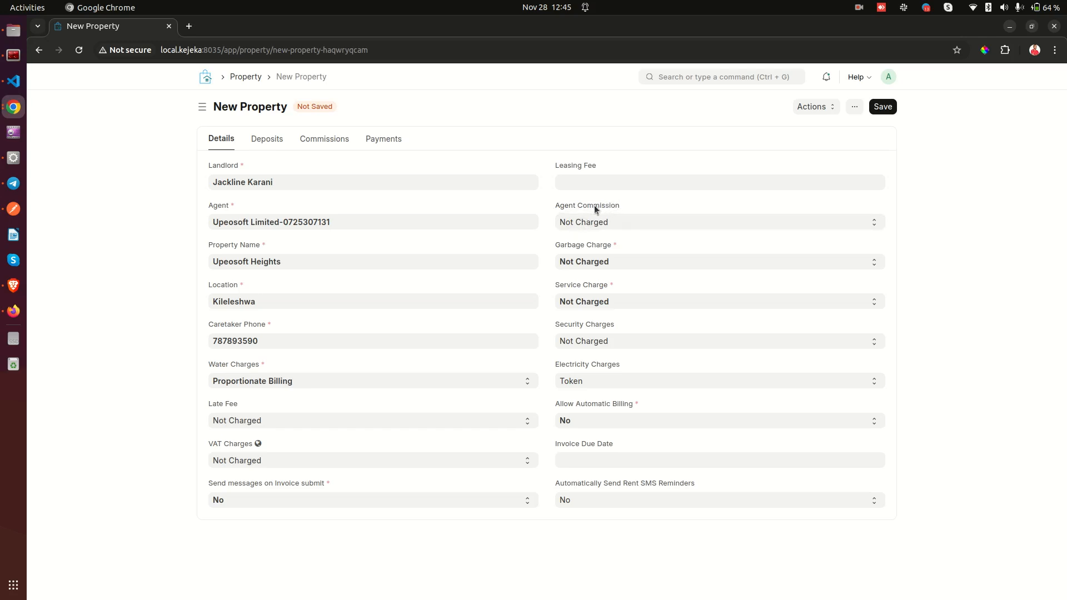
left_click(597, 227)
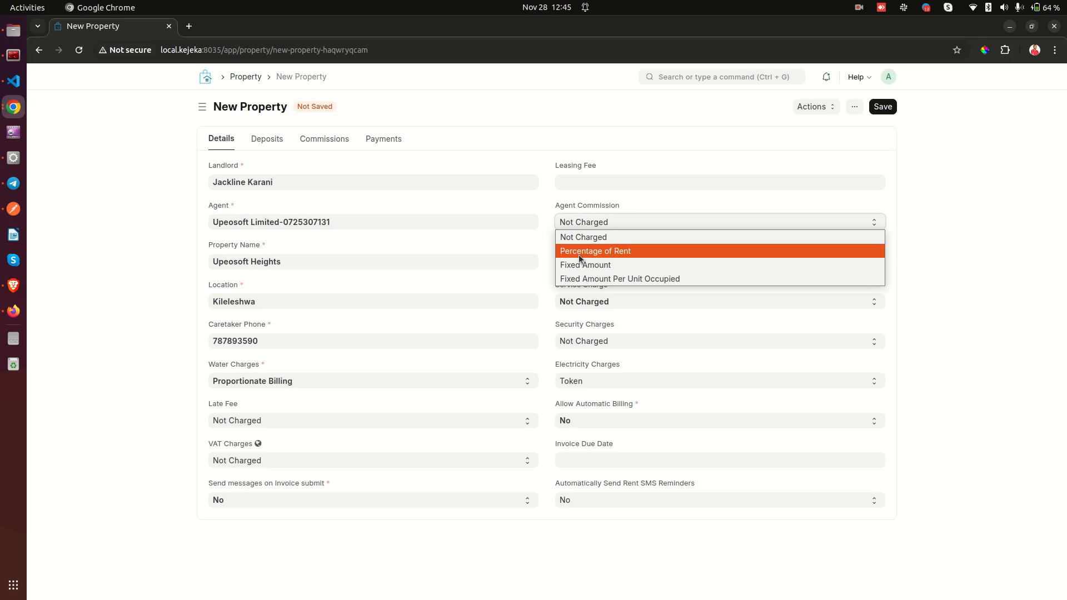
left_click(609, 251)
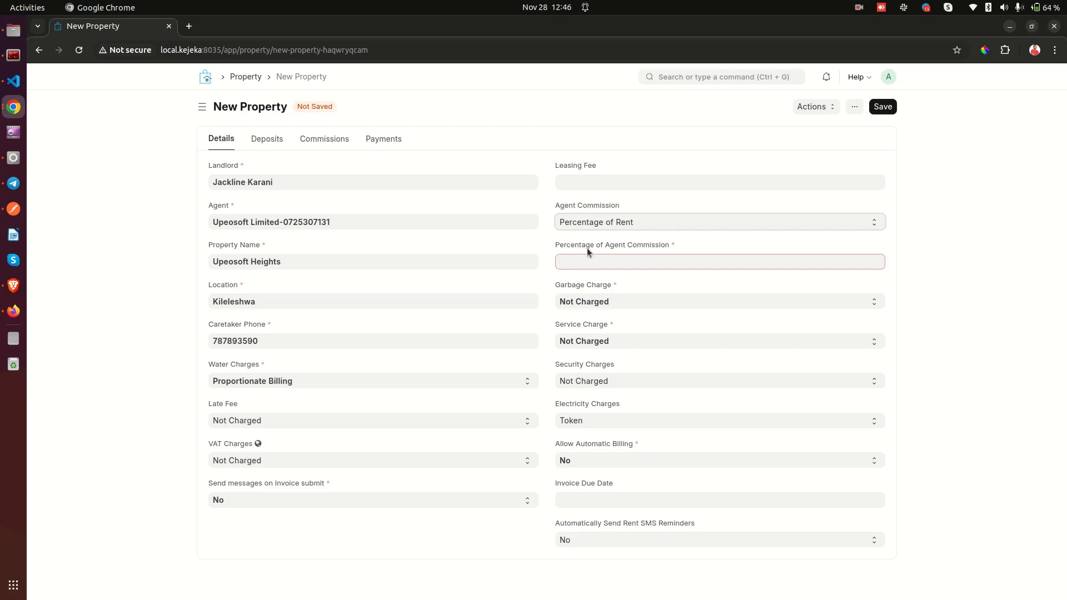
left_click(639, 261)
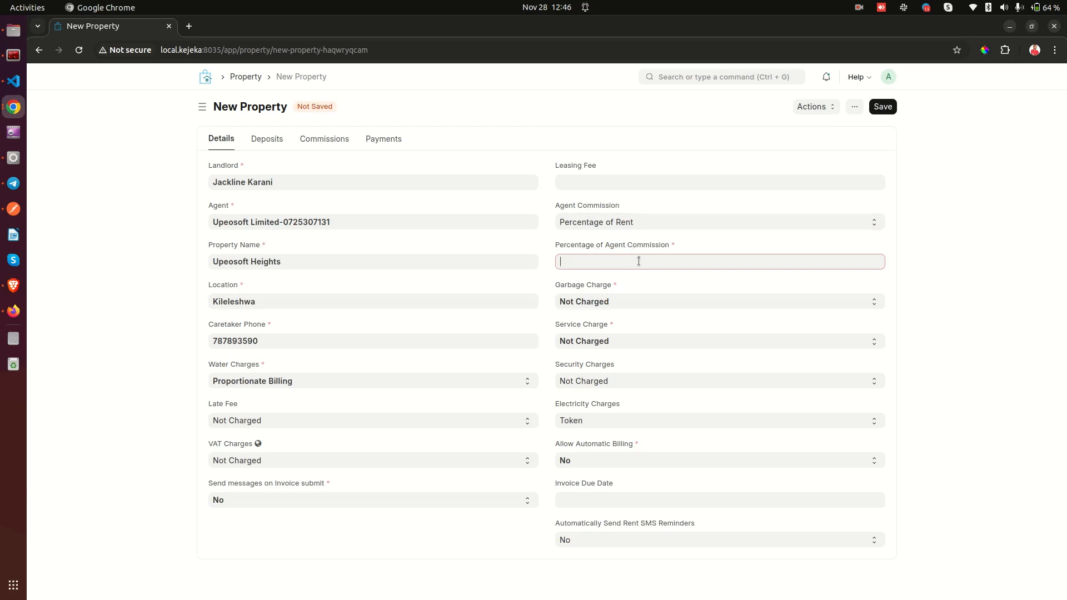
type("2")
key("BackSpace")
type("5")
Set Agent Commission to Fixed Amount with a 1000 commission.
left_click(599, 225)
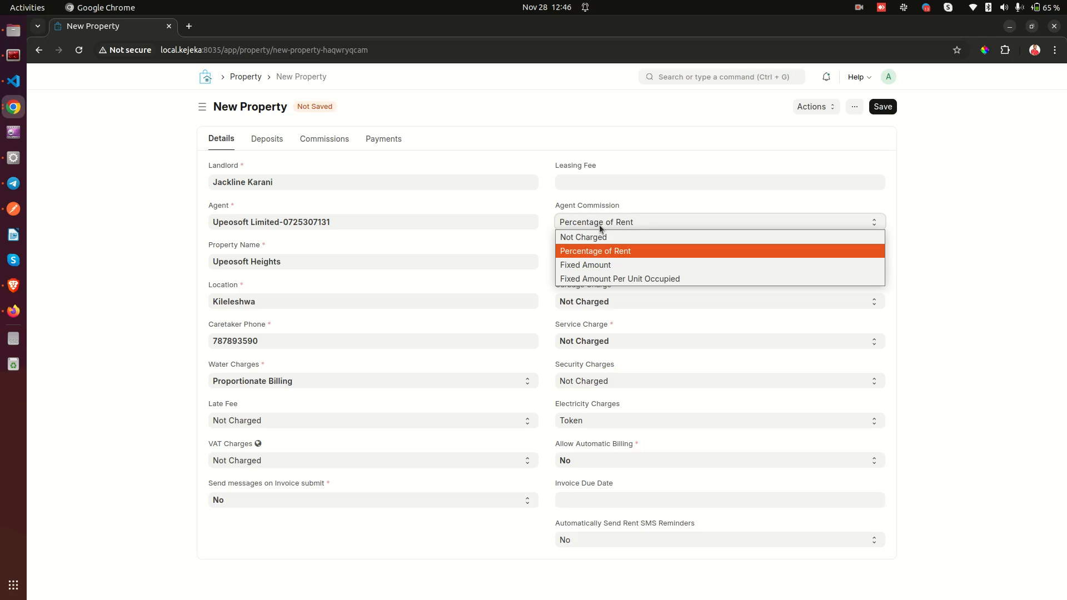
left_click(581, 267)
left_click(580, 265)
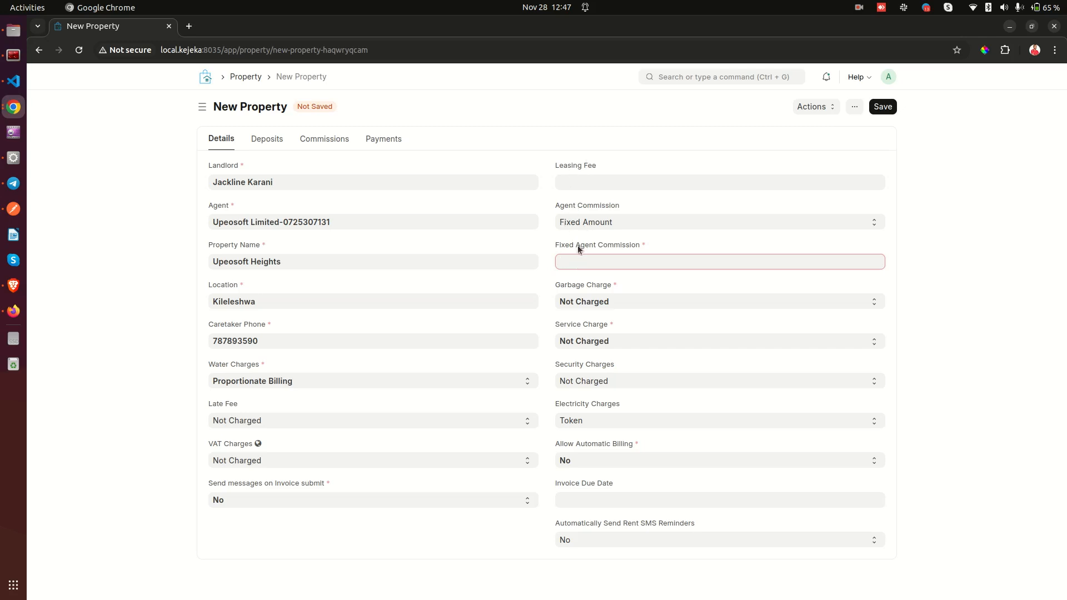
type("1000")
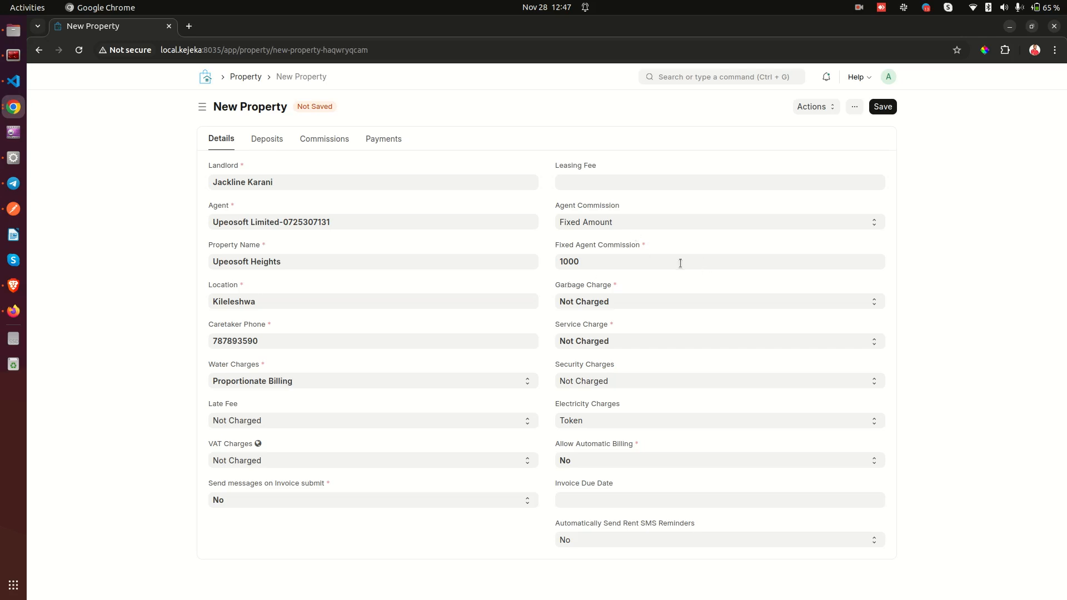
left_click(596, 260)
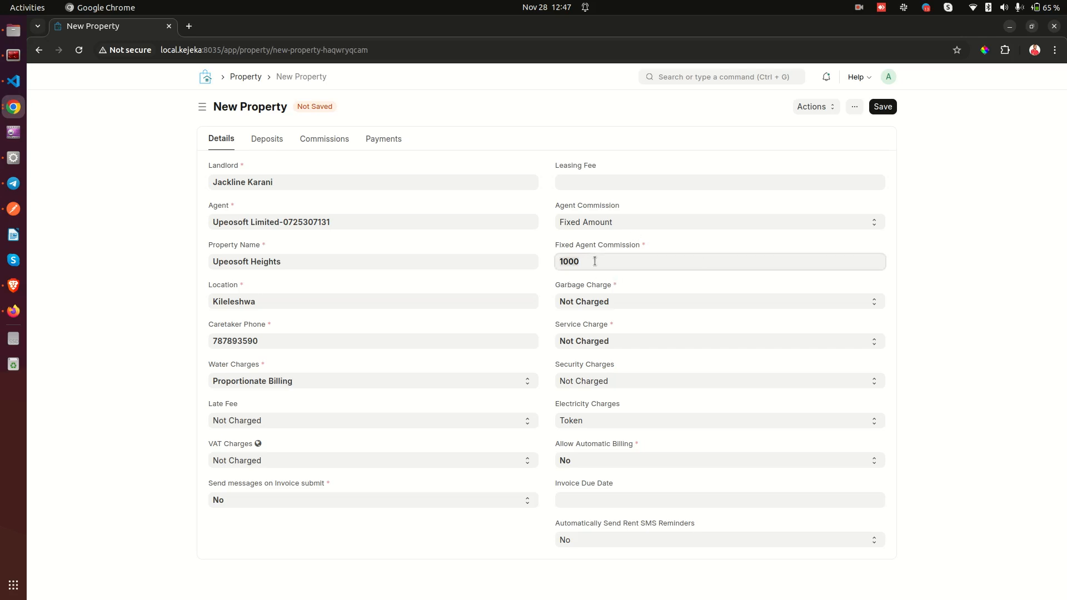
Change Agent Commission to Fixed Amount Per Unit Occupied, leaving the per-unit amount blank.
left_click(608, 228)
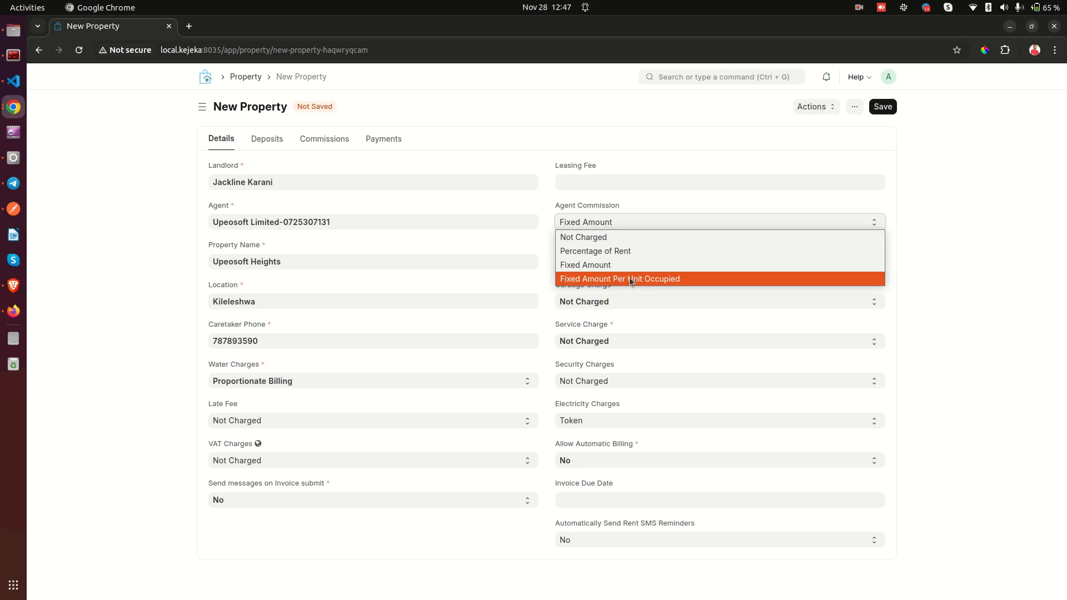
left_click(651, 279)
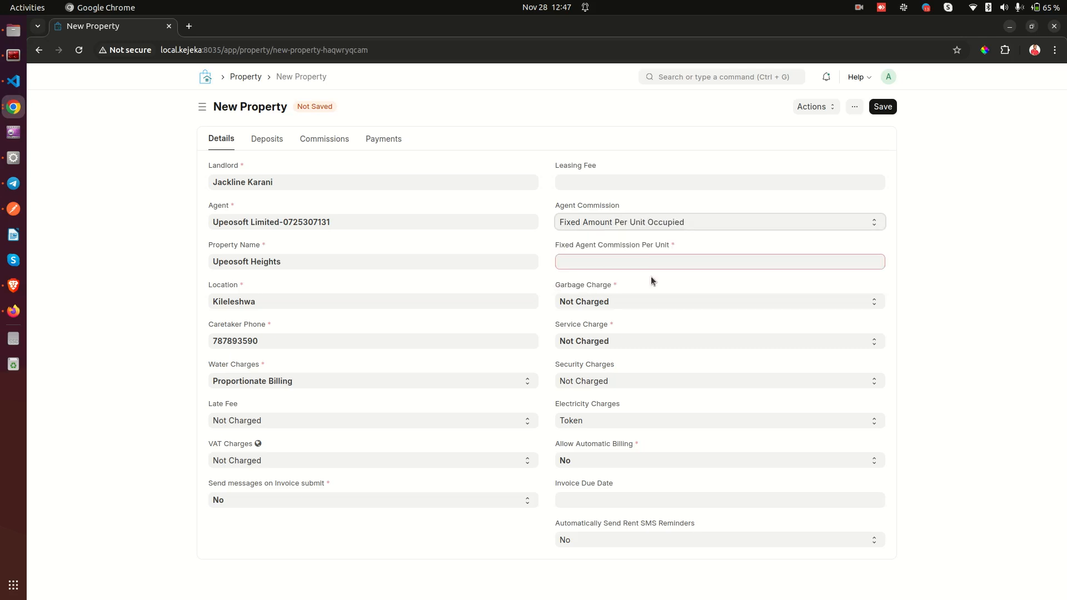
left_click(601, 225)
left_click(599, 265)
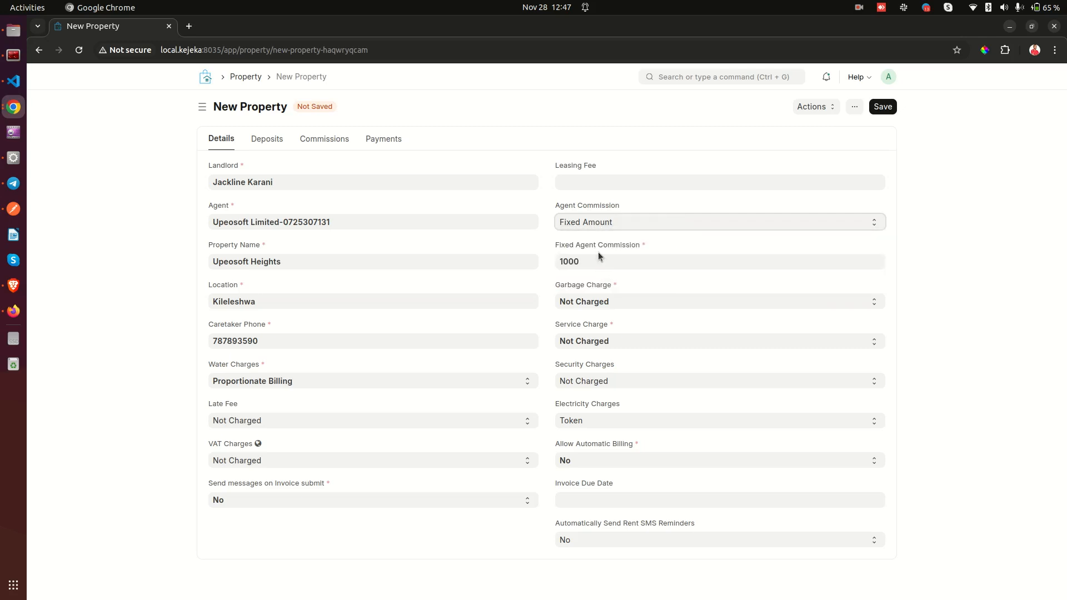
left_click_drag(557, 247, 595, 246)
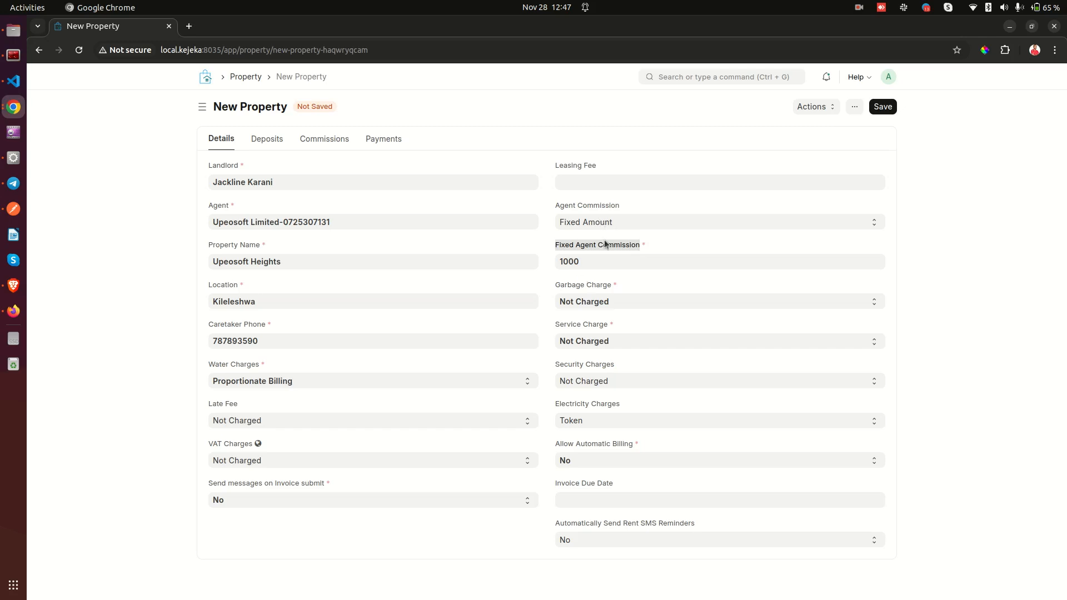
left_click(612, 219)
left_click(612, 278)
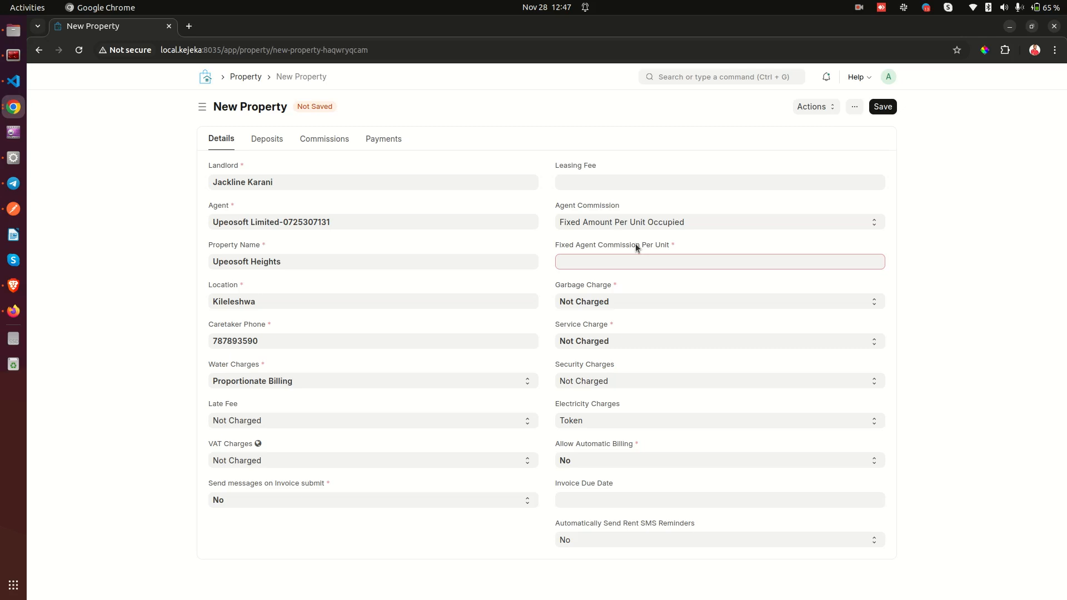
Reselect Fixed Amount Per Unit Occupied and enter 100 as the per-unit commission.
left_click(606, 222)
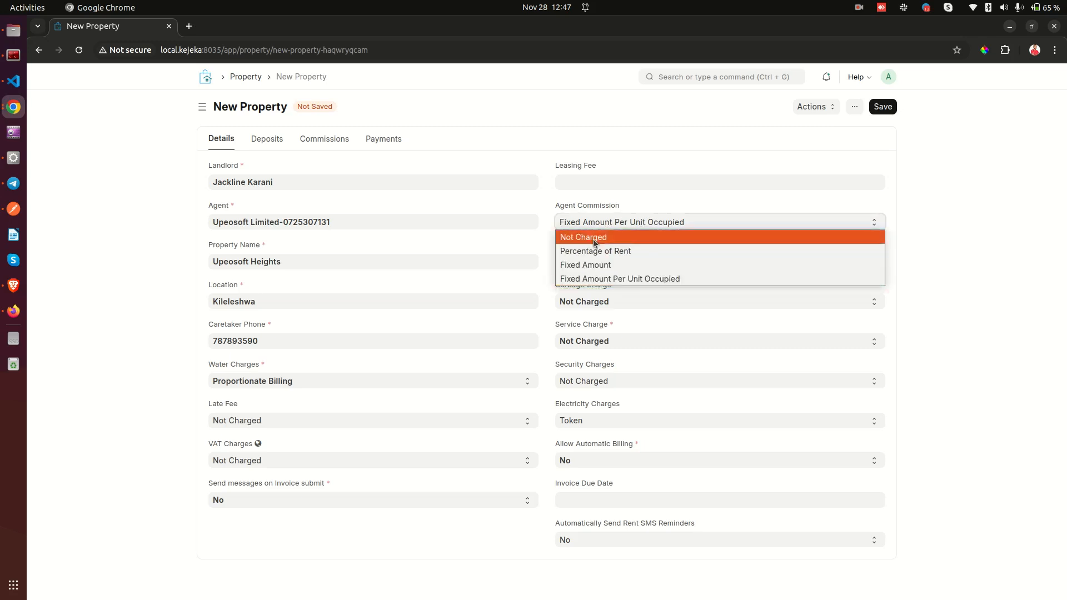
left_click(590, 253)
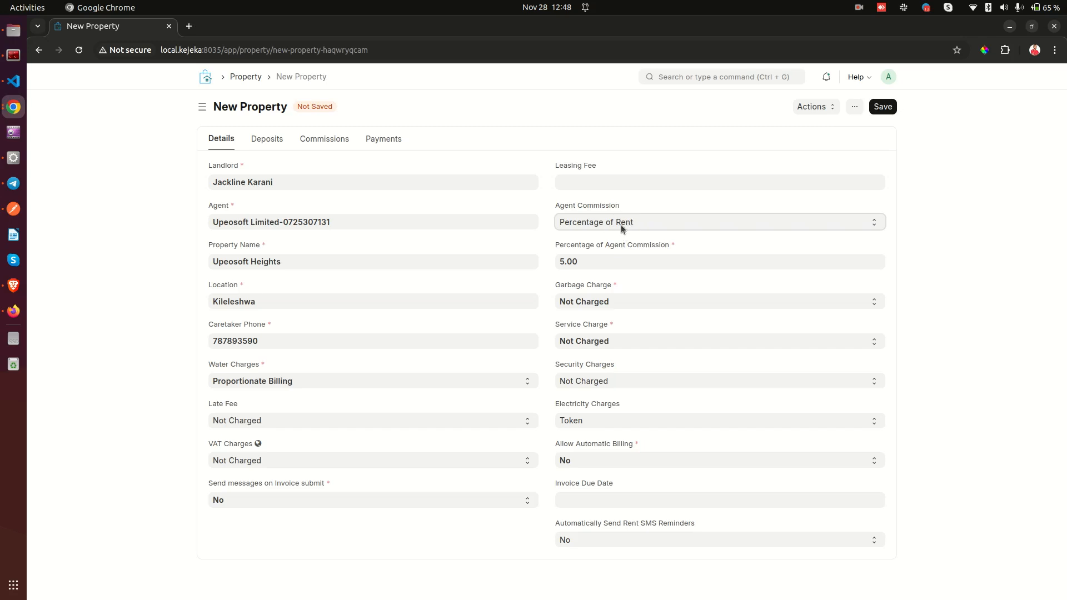
left_click(619, 222)
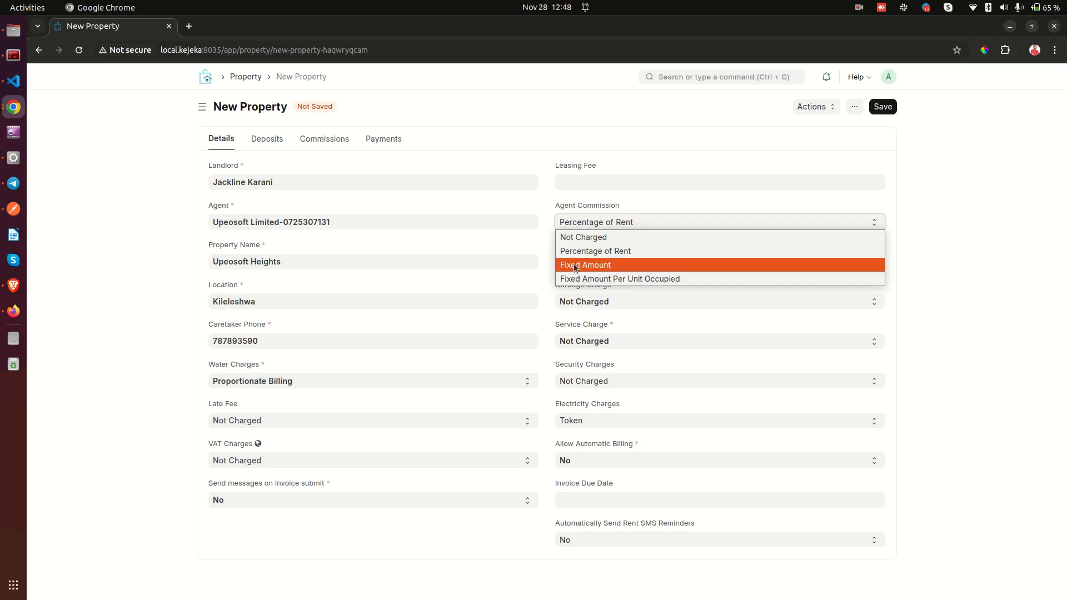
left_click(625, 278)
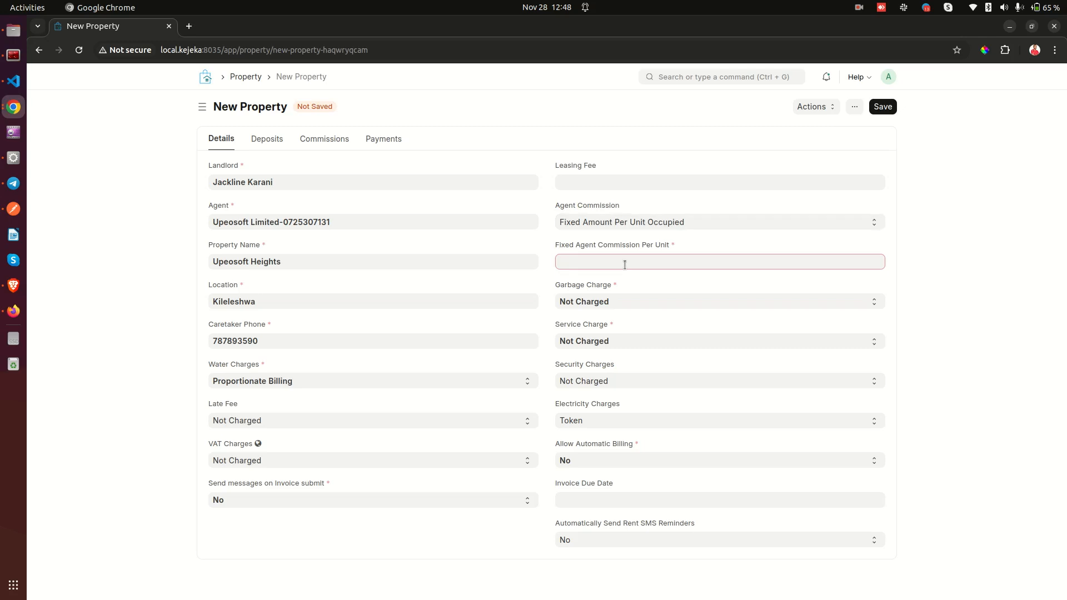
type("100")
left_click(621, 286)
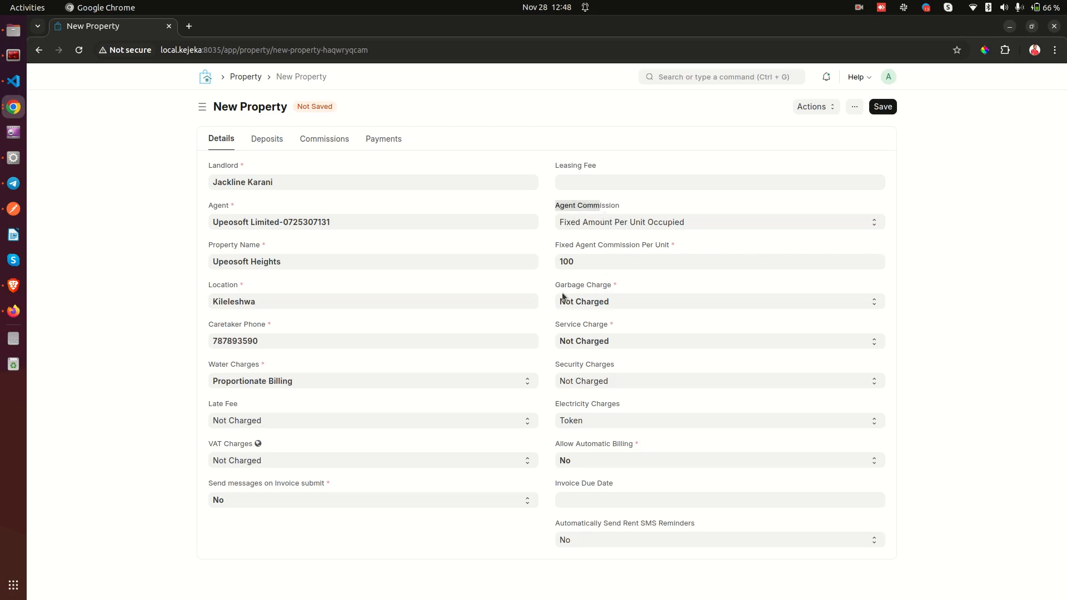
left_click_drag(553, 288, 600, 288)
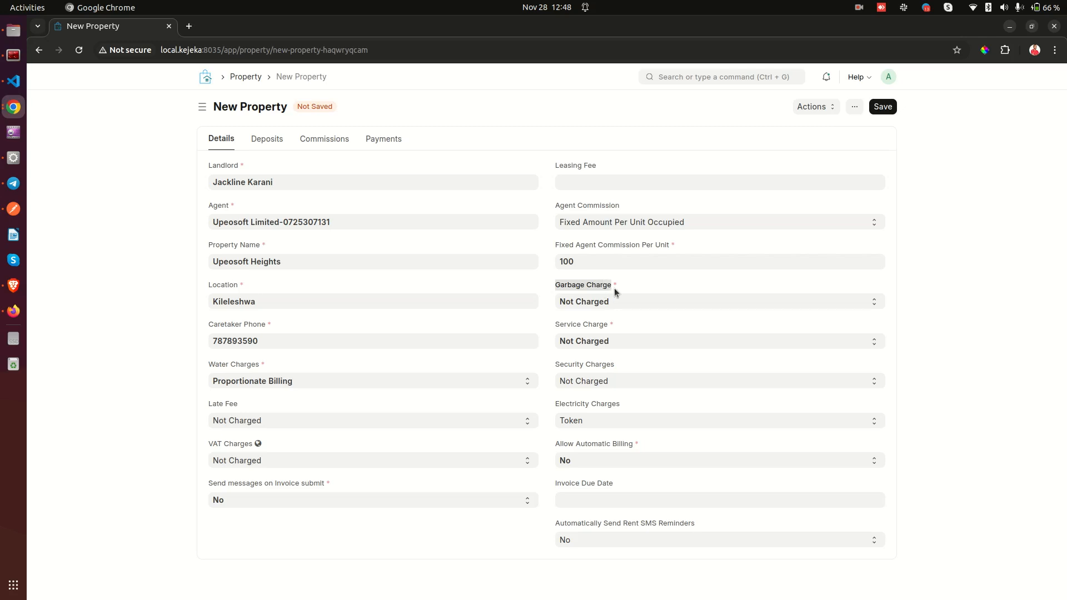
Try Fixed Amount for Garbage Charge, revealing the Fixed Garbage Charge field.
left_click(614, 287)
left_click(608, 300)
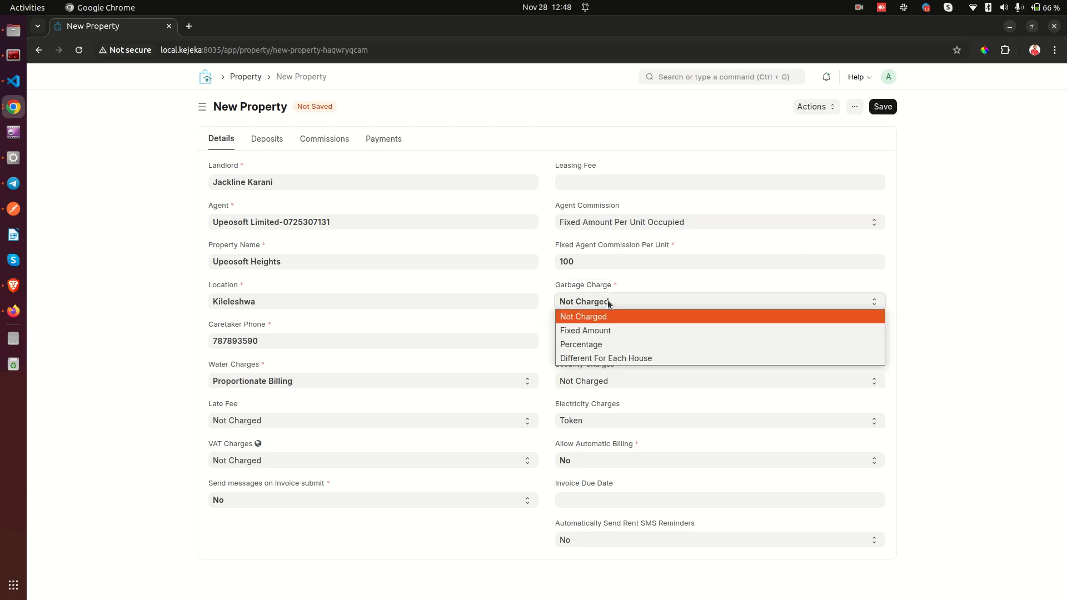
left_click(605, 301)
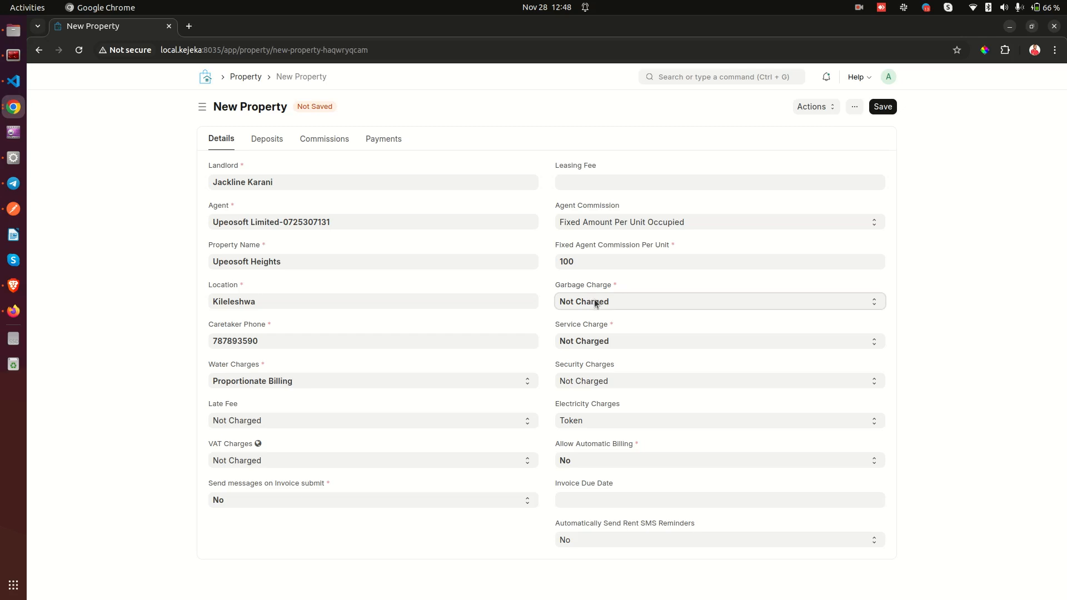
left_click(594, 299)
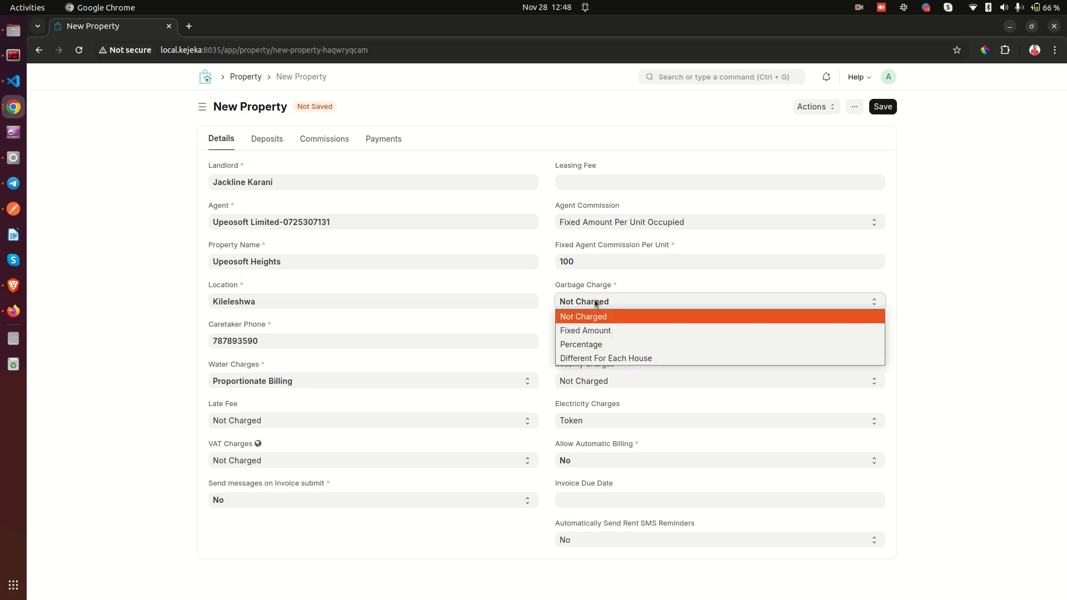
key("Escape")
key("Down")
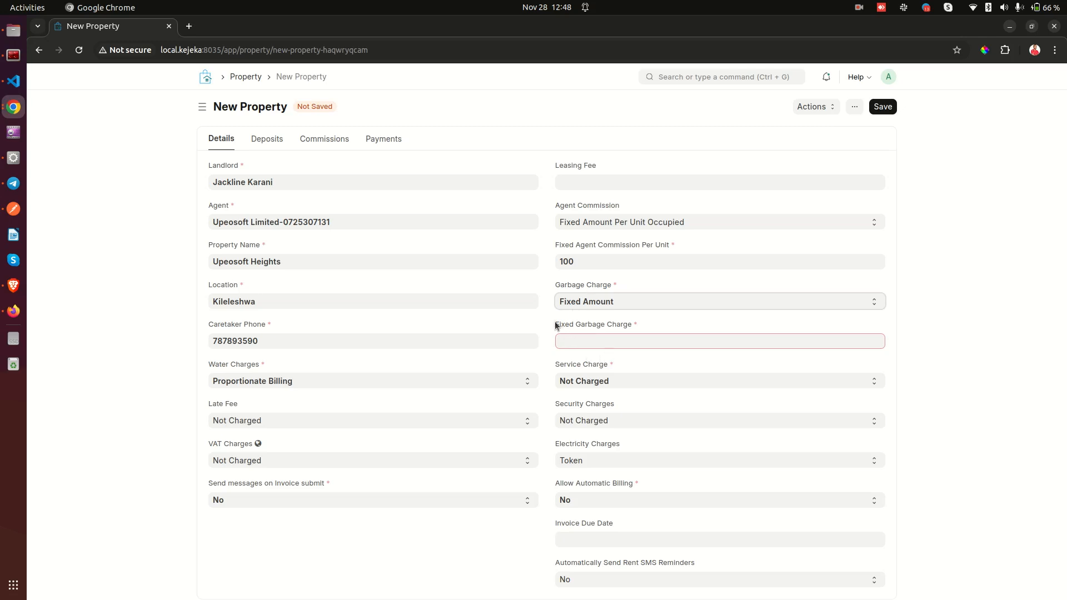
left_click_drag(555, 325, 628, 328)
left_click(625, 341)
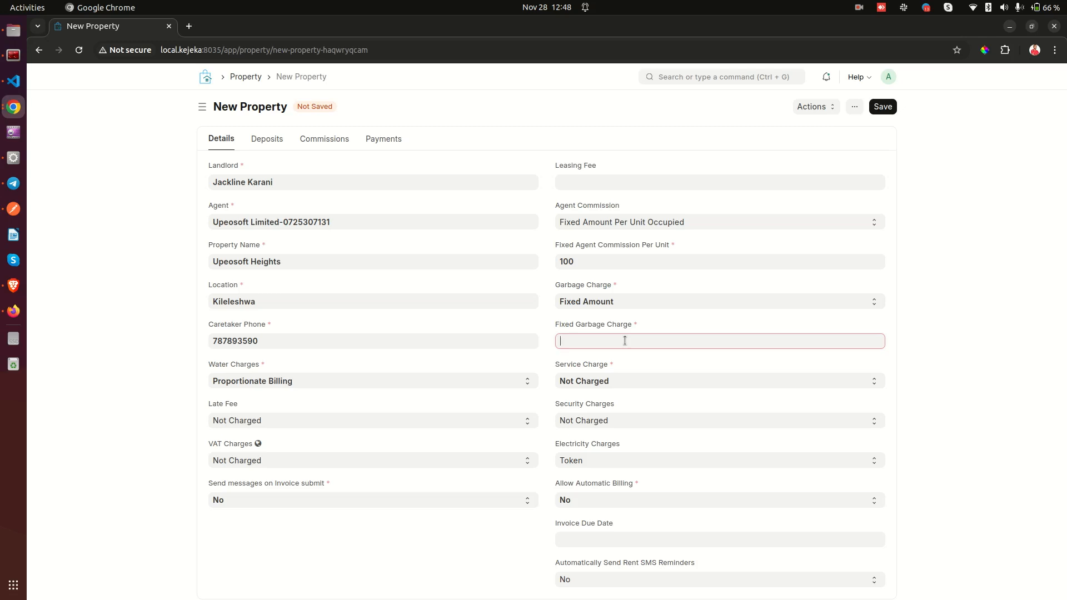
Switch Garbage Charge to Percentage, then settle on Different For Each House.
left_click(583, 303)
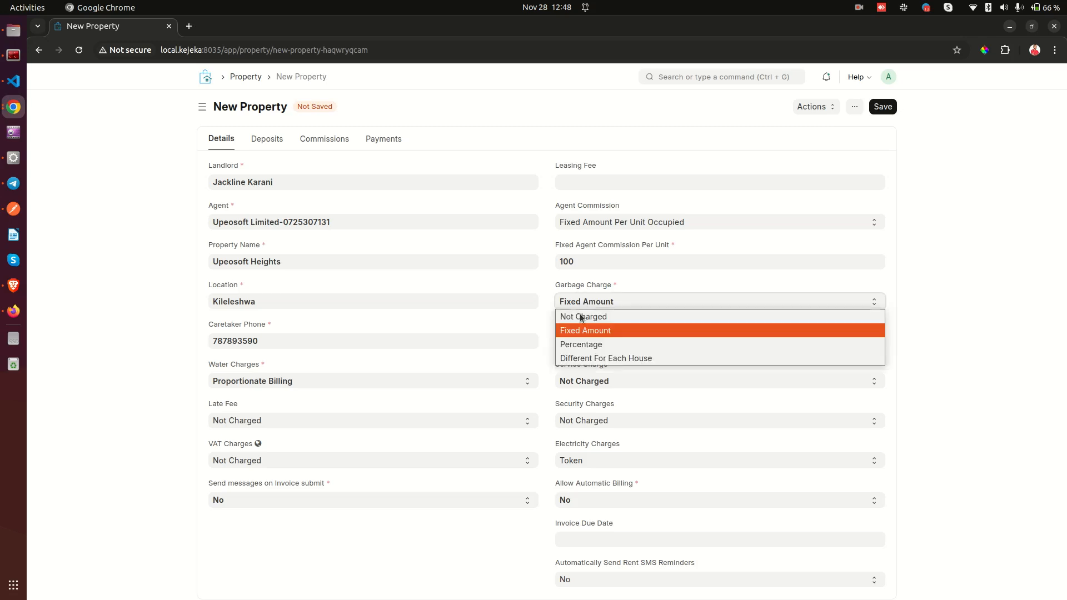
left_click(590, 345)
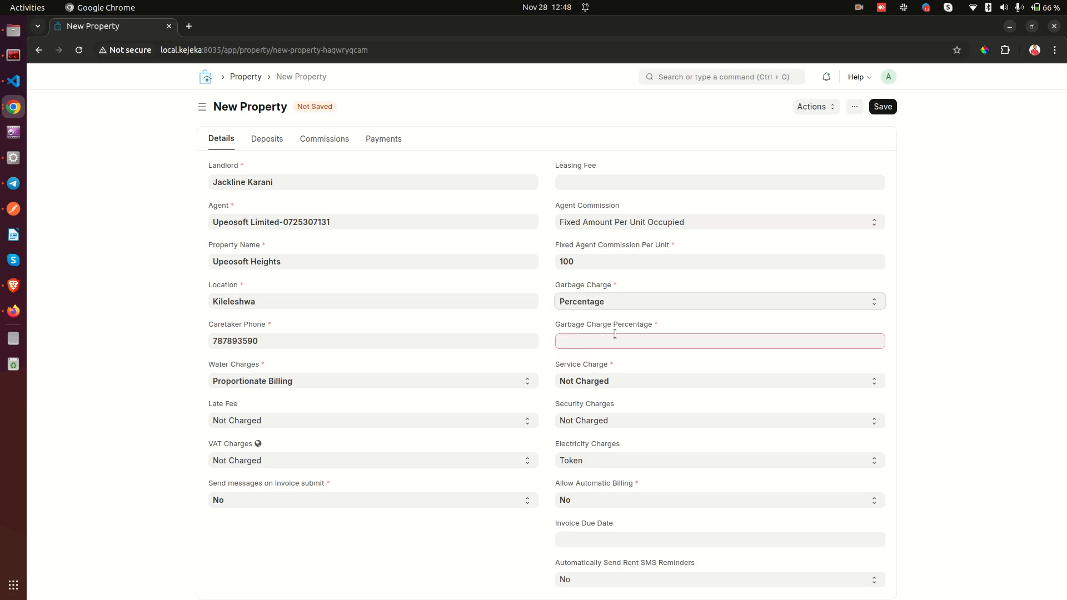
left_click_drag(556, 323, 639, 329)
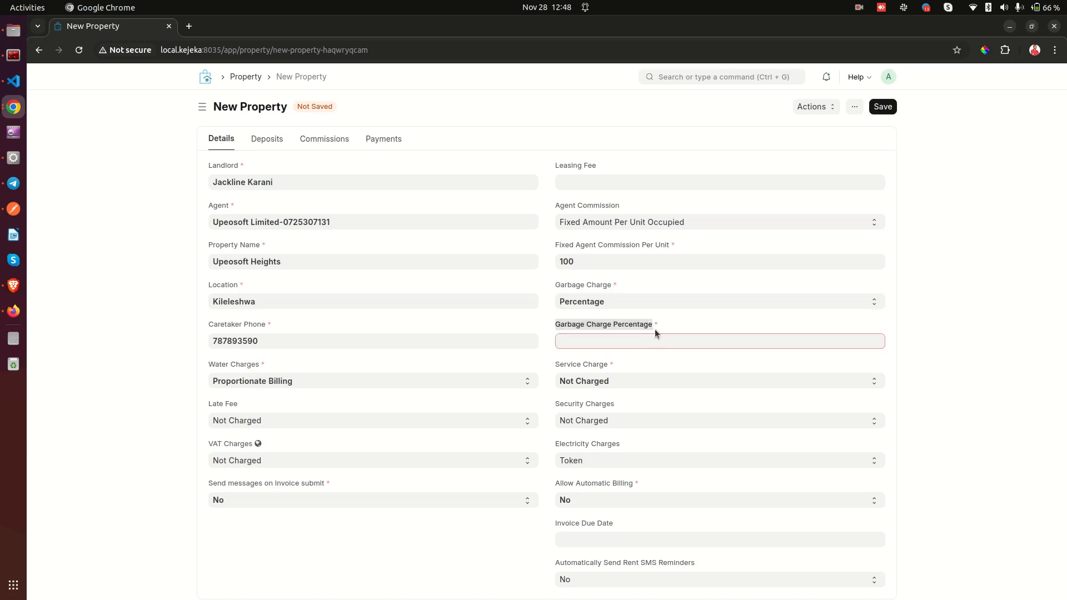
left_click(628, 313)
left_click(605, 302)
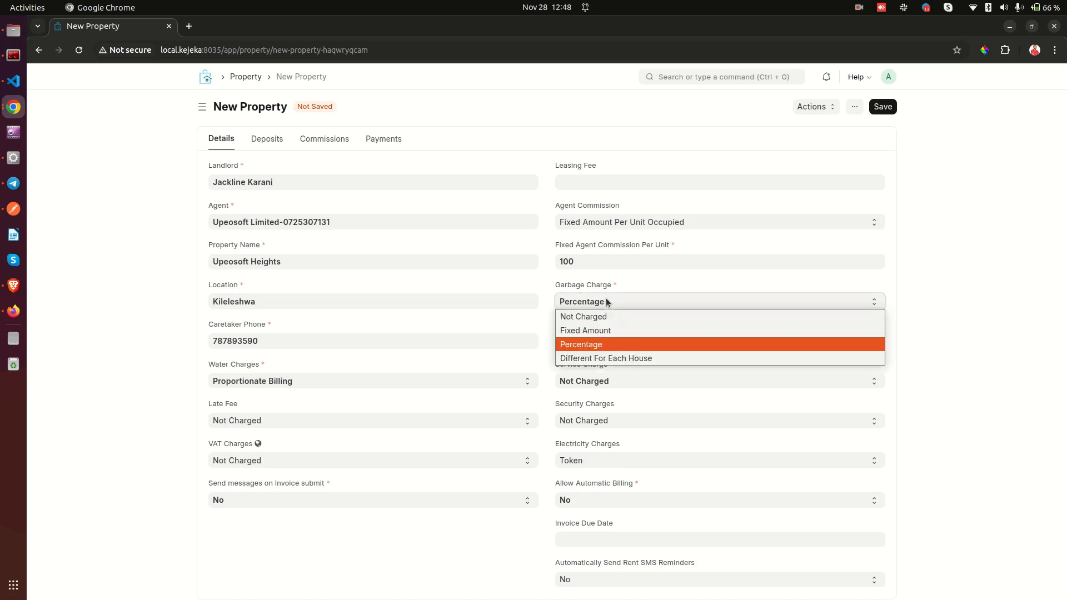
left_click(613, 361)
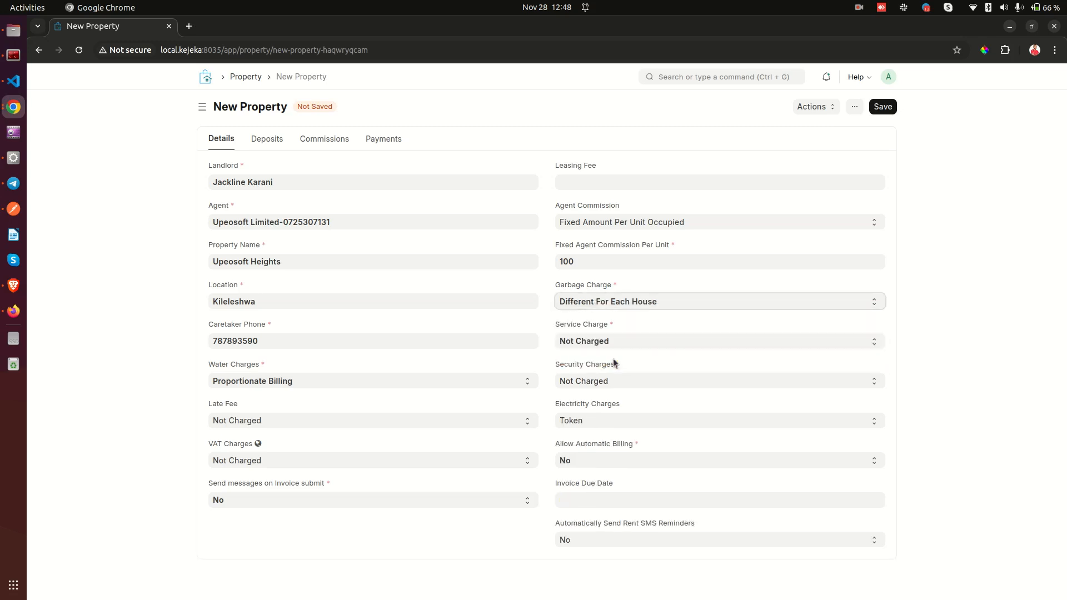
left_click(613, 302)
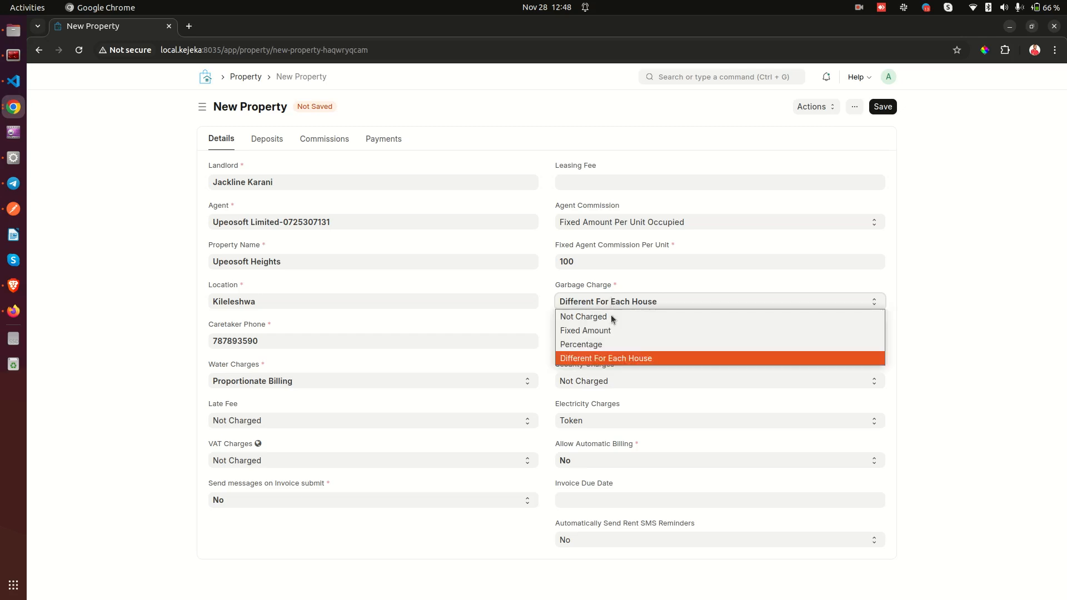
left_click(631, 295)
left_click_drag(555, 284, 617, 285)
left_click(616, 285)
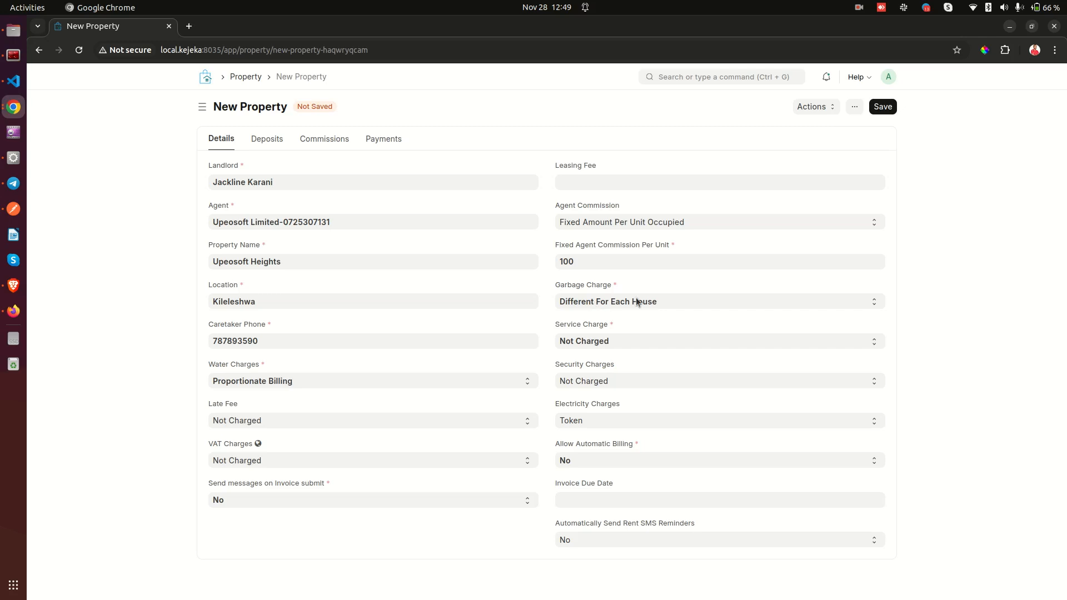
Cycle Service Charge through Fixed Amount and Percentage, ending on Different For Each House.
left_click(605, 302)
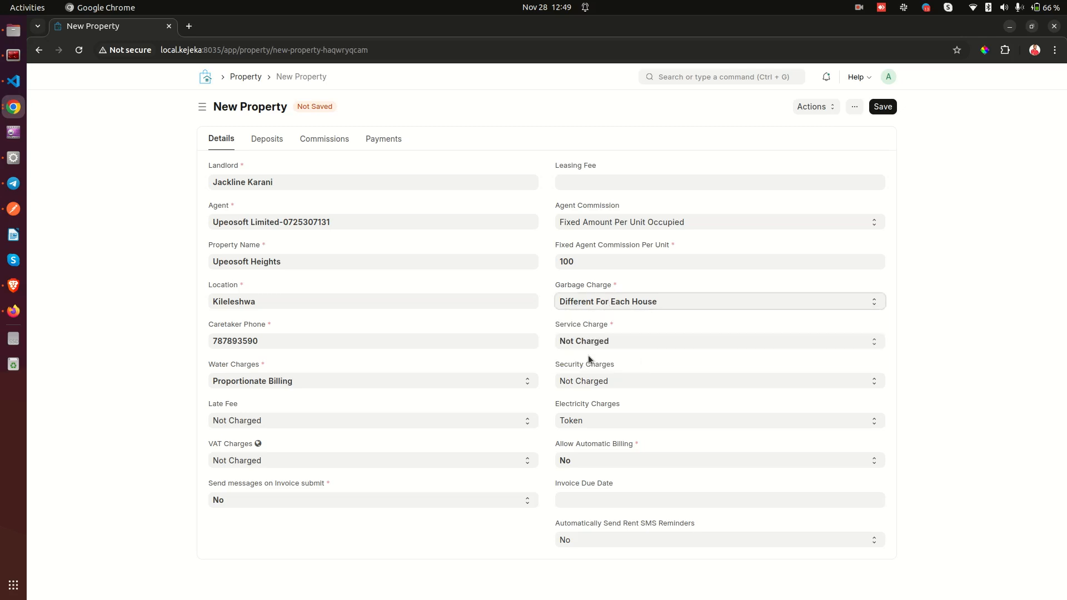
left_click_drag(554, 325, 613, 326)
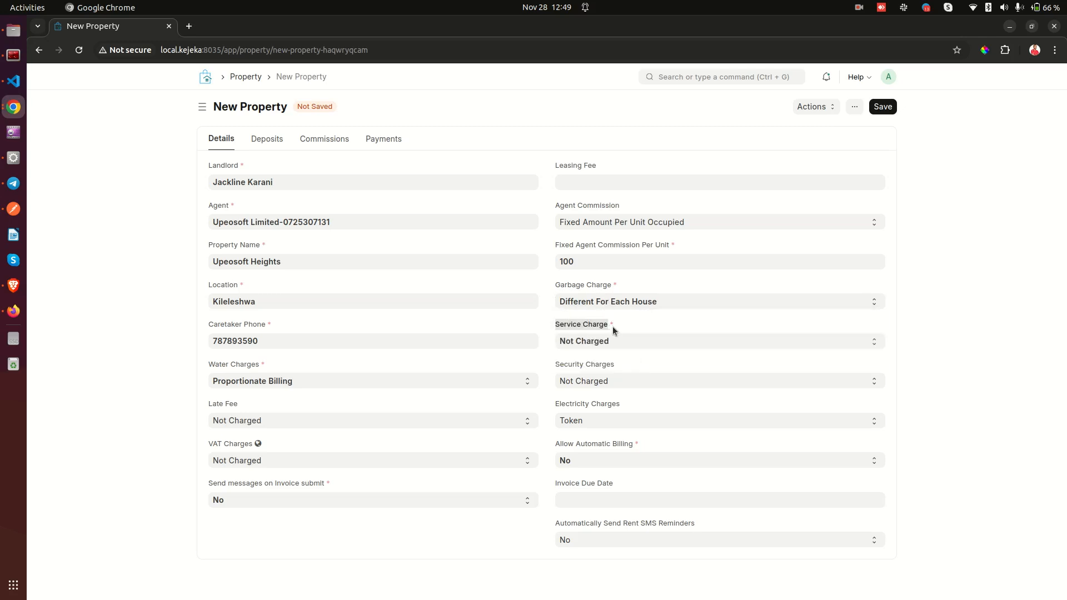
left_click(615, 342)
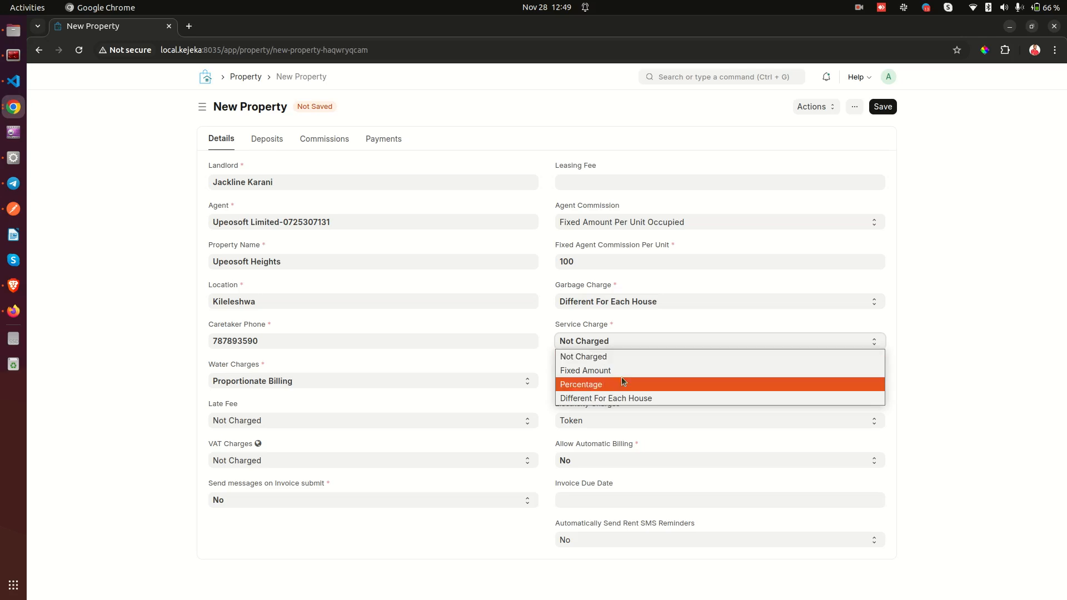
left_click(610, 371)
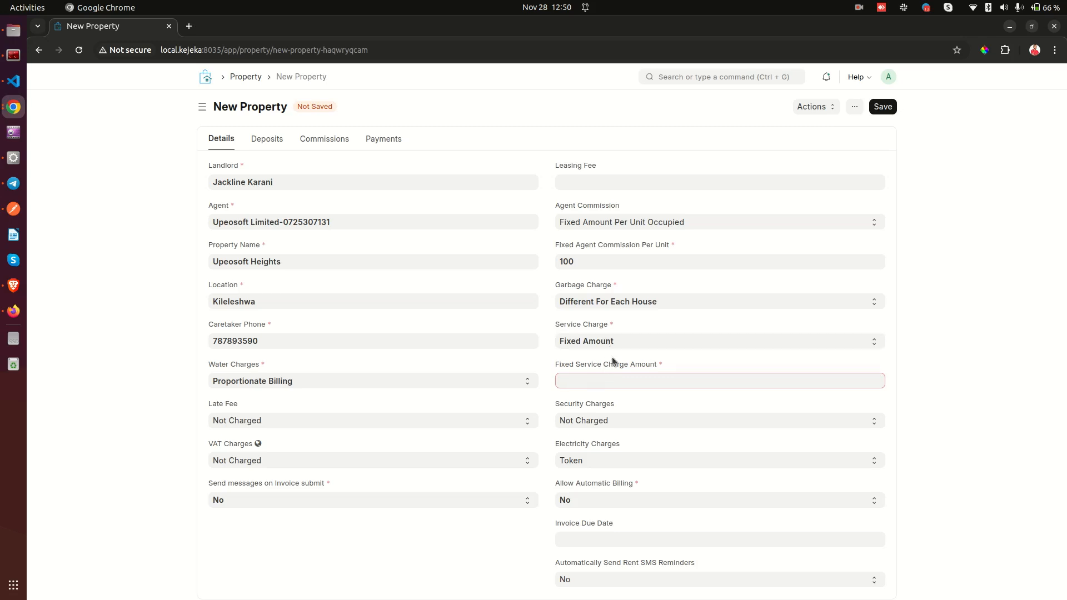
left_click(618, 342)
left_click(602, 387)
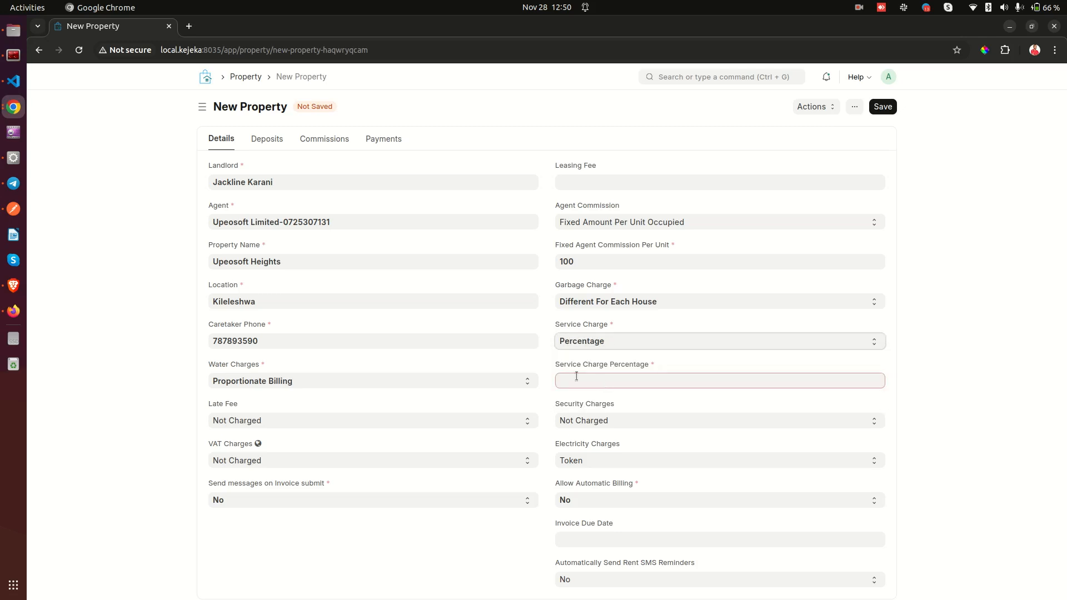
left_click_drag(553, 367, 672, 359)
left_click(616, 344)
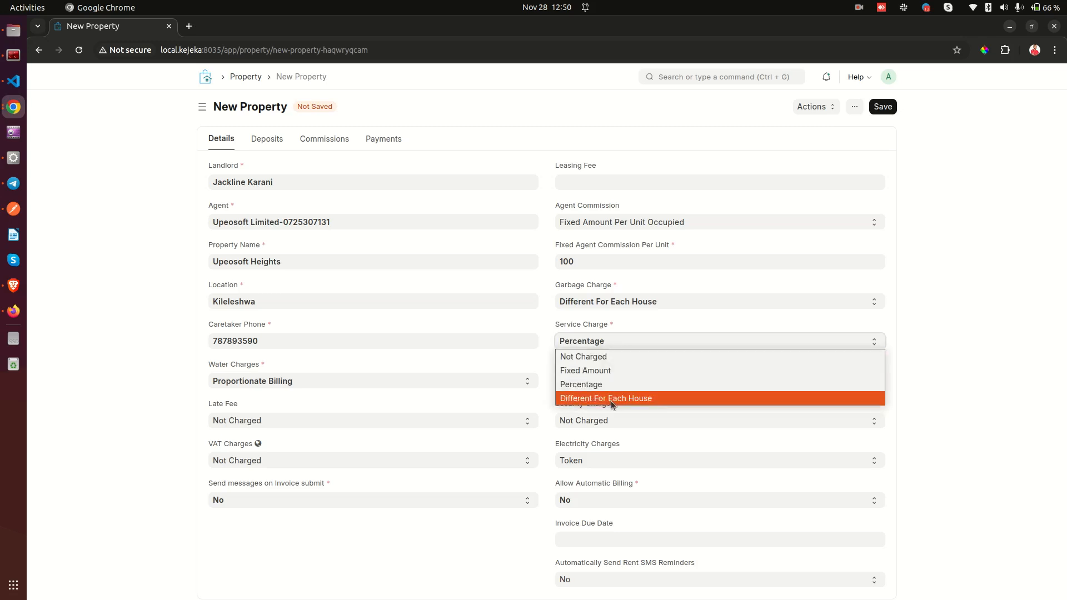
left_click(612, 400)
left_click(619, 356)
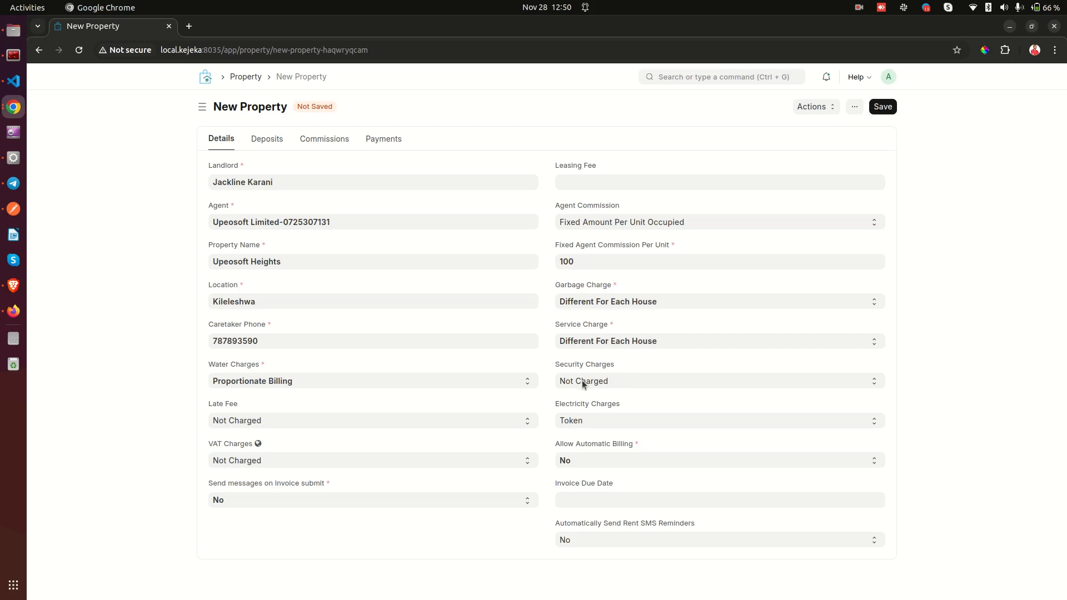
left_click_drag(553, 364, 615, 364)
left_click(616, 381)
left_click(616, 381)
left_click(616, 381)
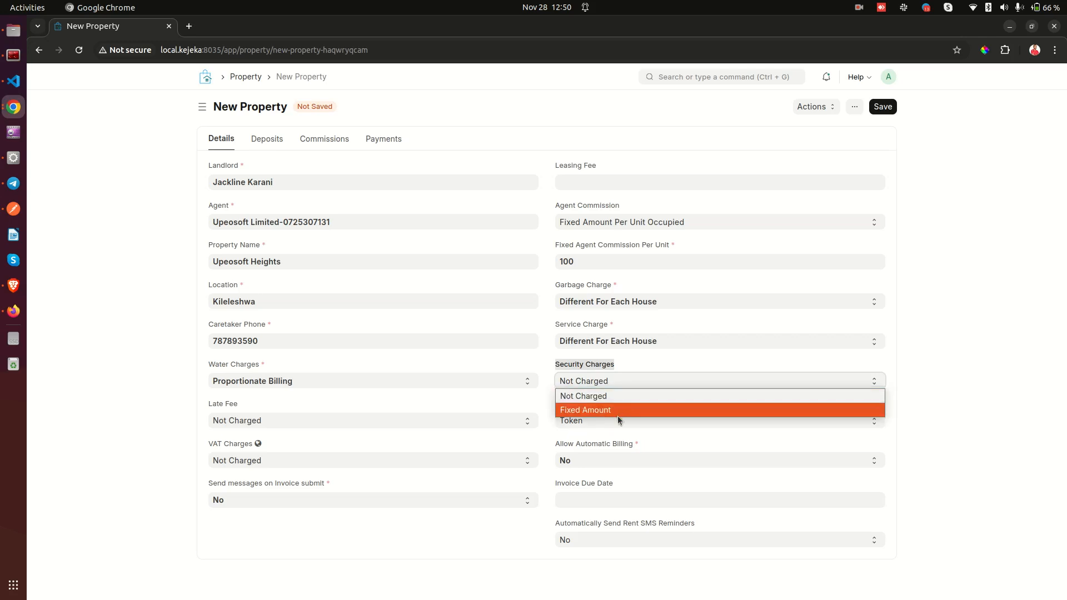
left_click(614, 411)
left_click(615, 382)
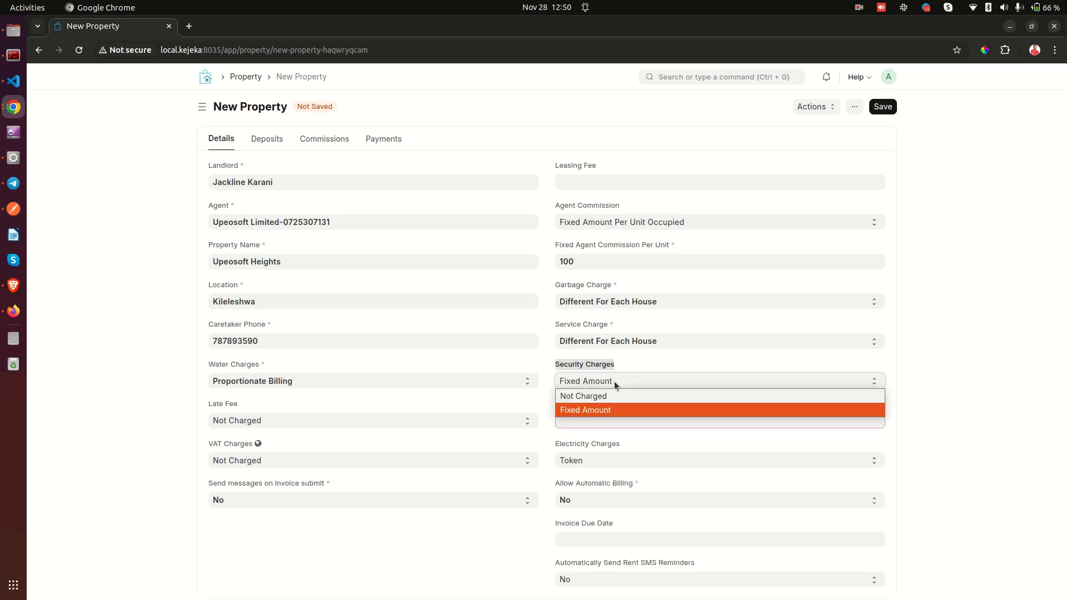
left_click(605, 395)
left_click(609, 381)
left_click(610, 381)
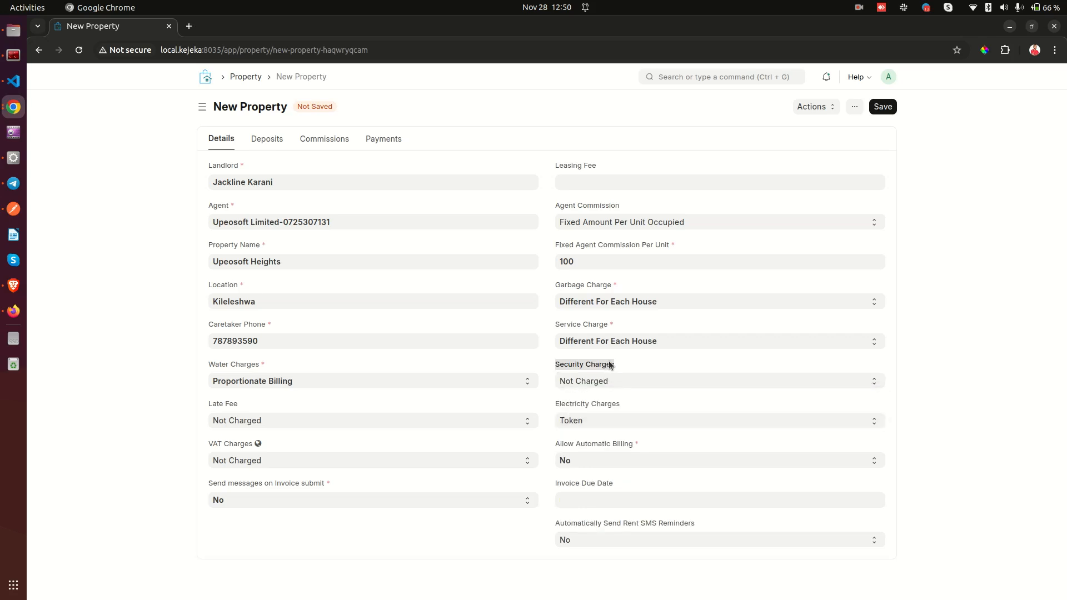
left_click(601, 382)
left_click(605, 411)
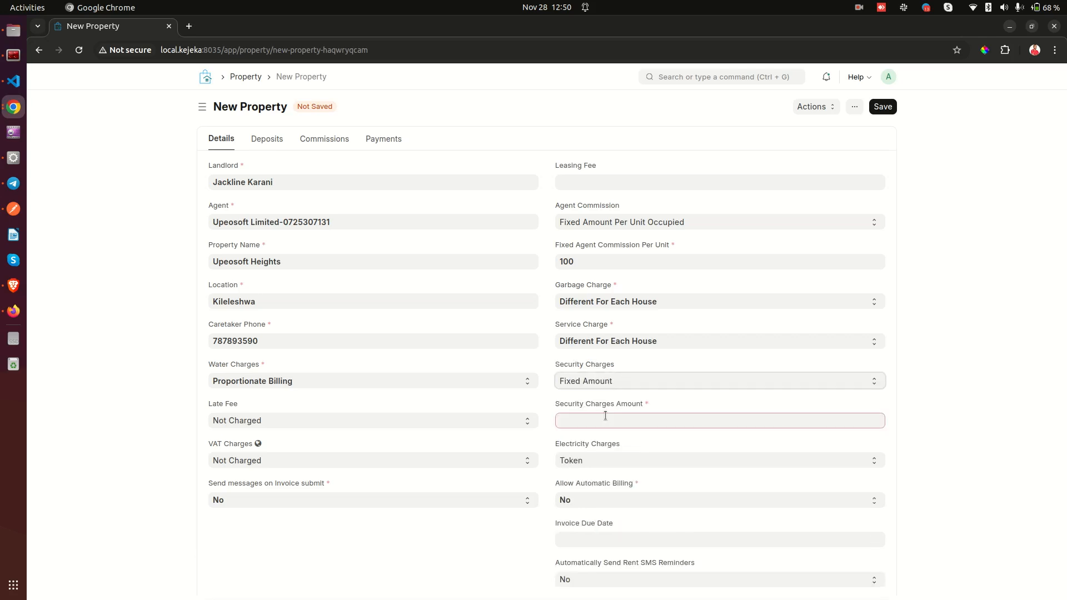
left_click(601, 415)
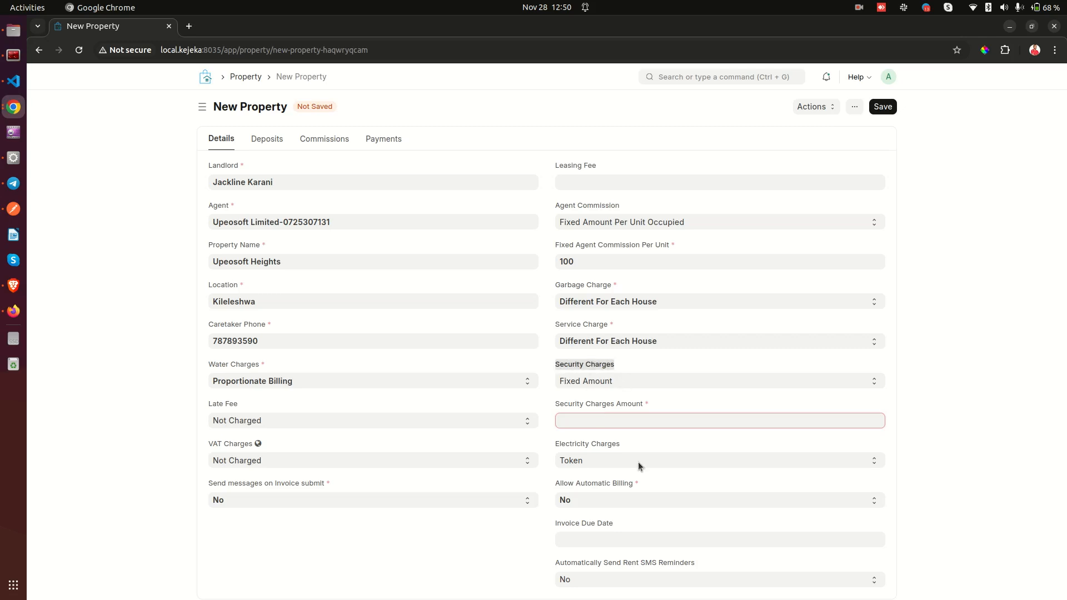
left_click_drag(552, 442, 591, 445)
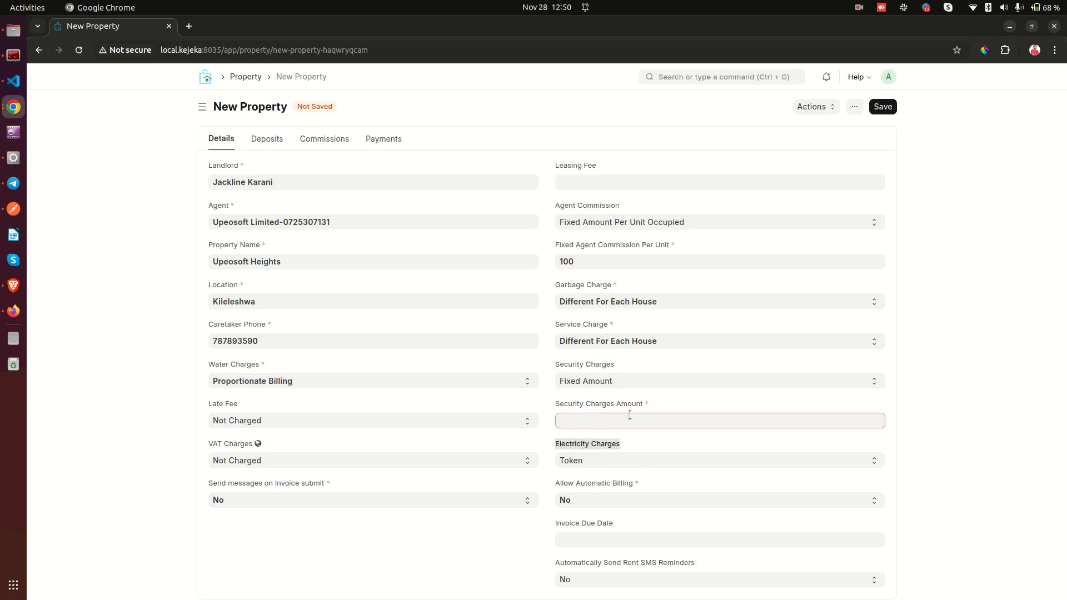
left_click(602, 384)
left_click(601, 394)
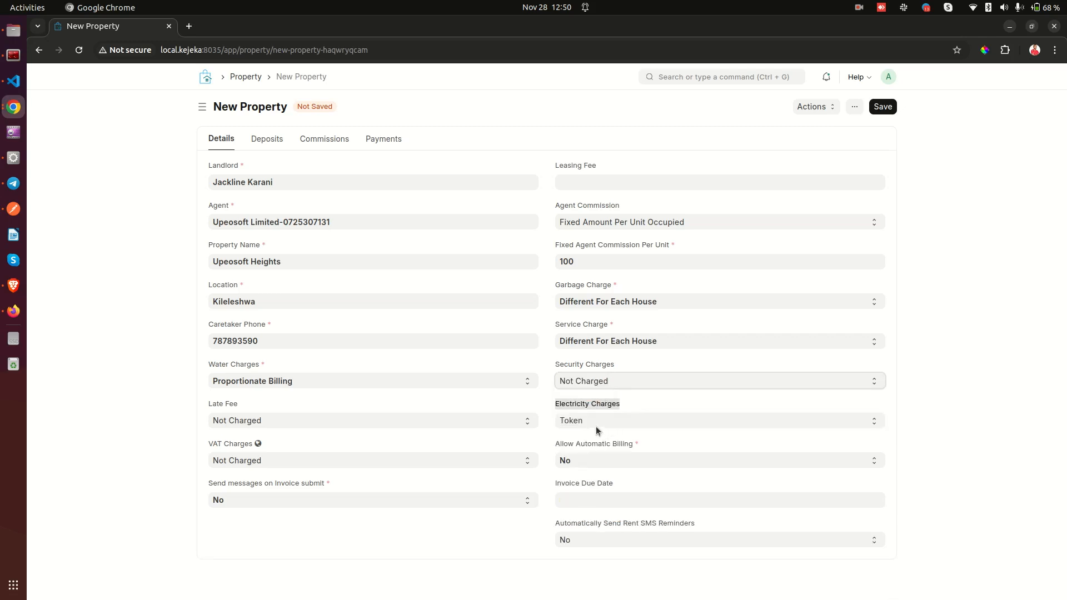
left_click(624, 412)
left_click_drag(553, 404, 639, 401)
left_click(639, 403)
left_click(596, 422)
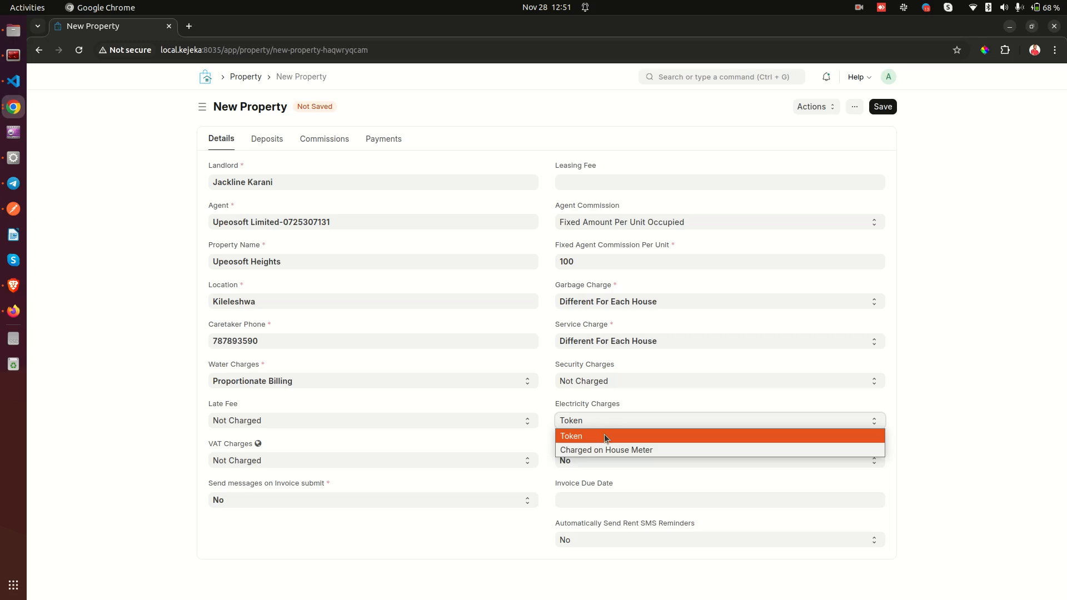
Set Electricity Charges to 'Charged on House Meter' instead of Token.
left_click(606, 450)
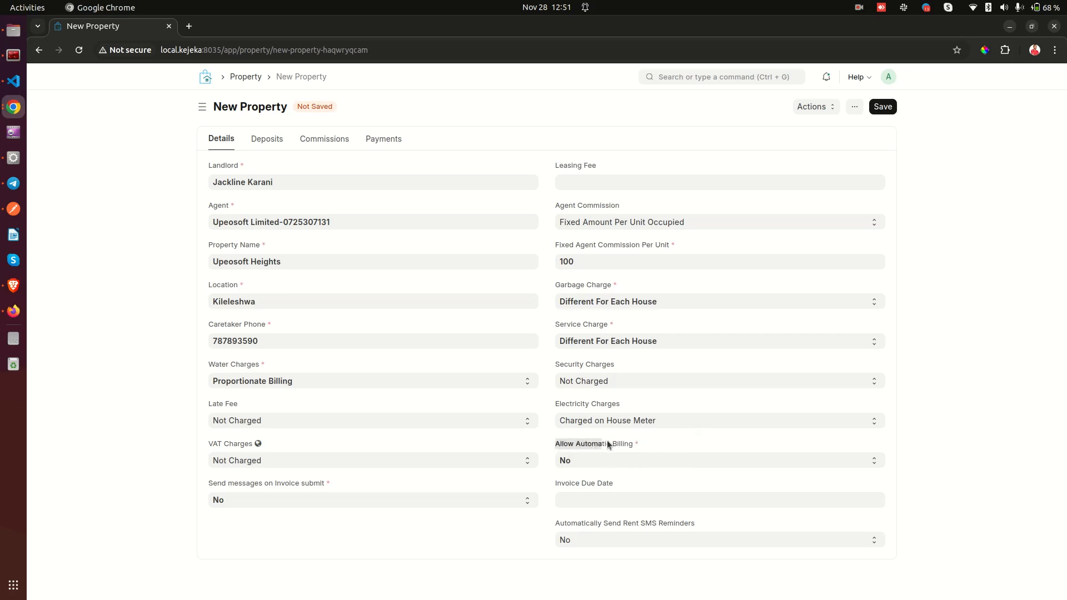
left_click(610, 460)
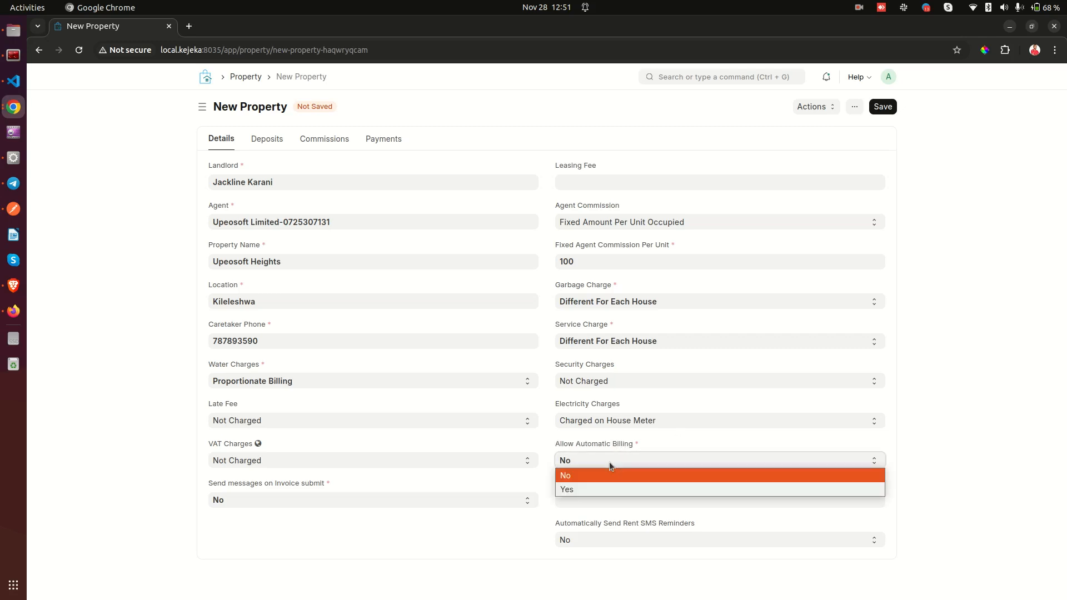
left_click(609, 462)
left_click(604, 462)
left_click(620, 440)
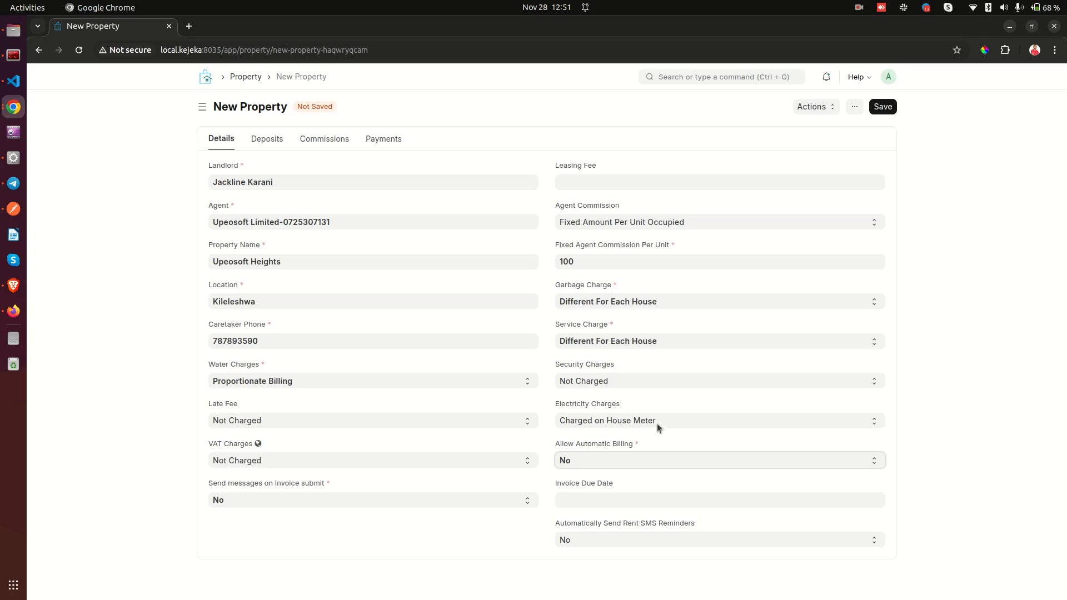
left_click(595, 461)
left_click(581, 484)
left_click(575, 462)
left_click(572, 474)
left_click(578, 456)
left_click(578, 490)
left_click(618, 460)
left_click(619, 460)
left_click(614, 457)
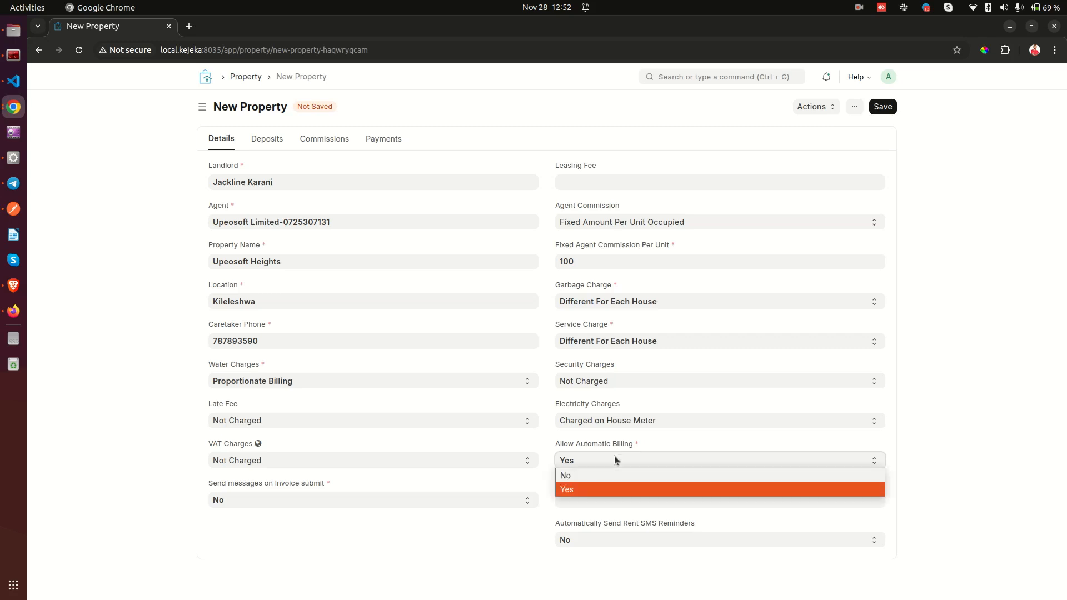
left_click(580, 476)
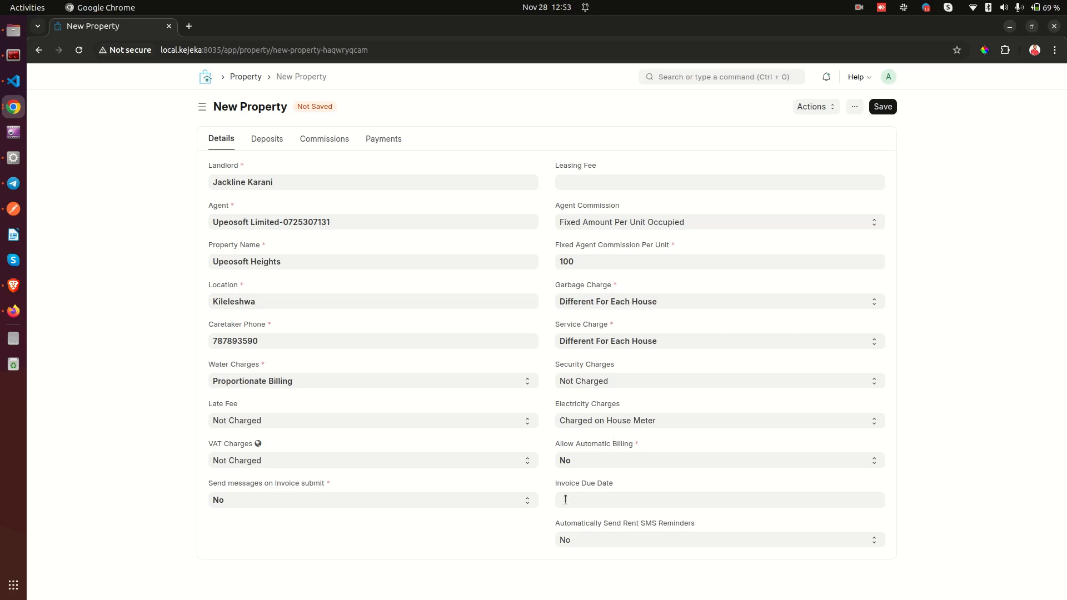
left_click(589, 494)
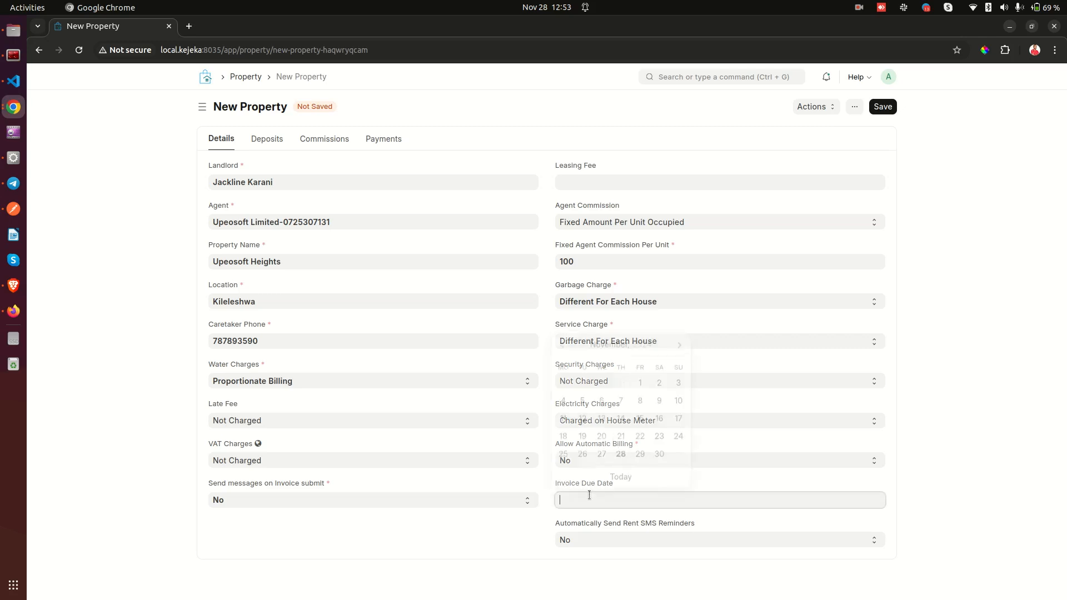
left_click(518, 537)
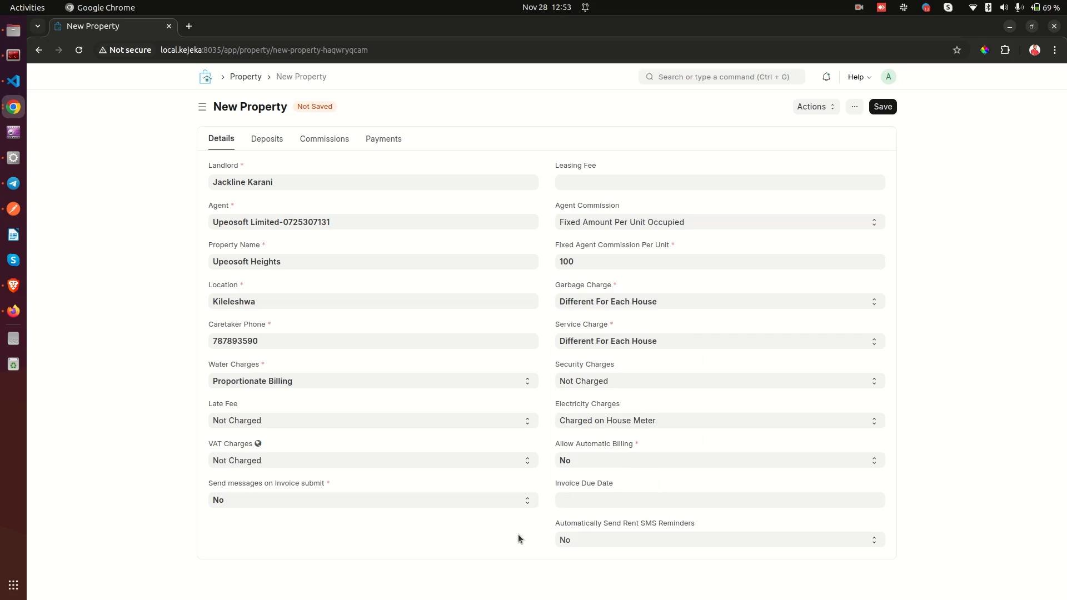
left_click(620, 482)
left_click_drag(620, 482, 547, 489)
left_click(549, 489)
left_click(583, 500)
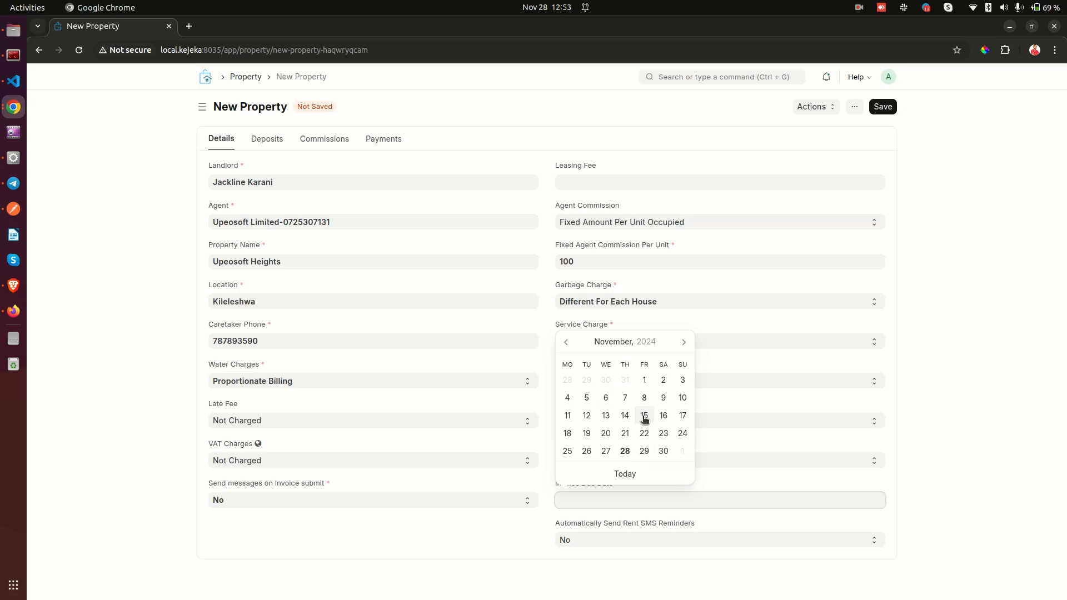
left_click(562, 530)
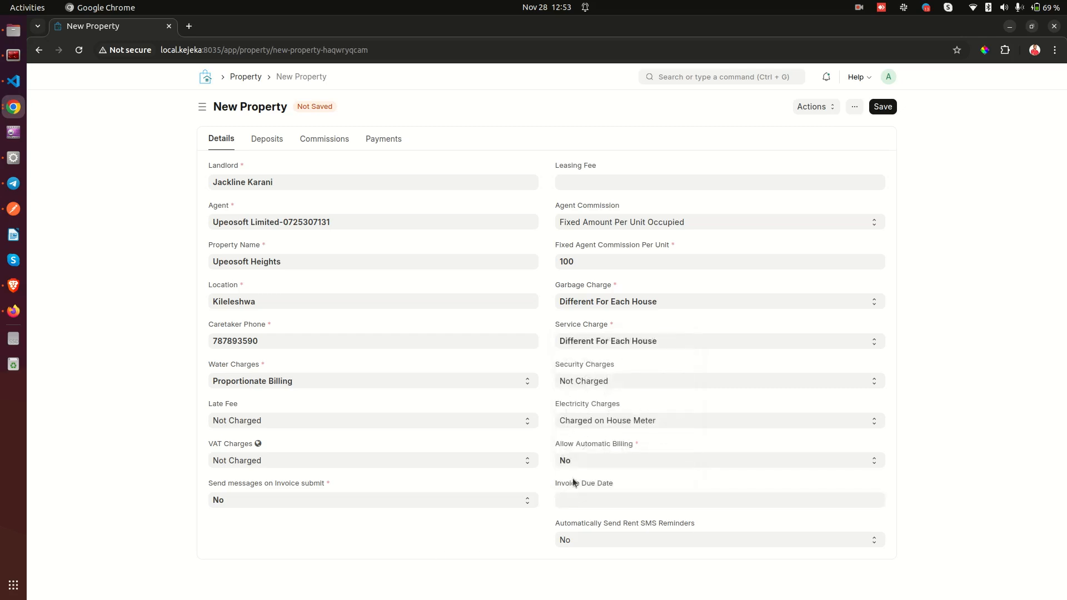
left_click(633, 485)
Set Automatically Send Rent SMS Reminders to Yes, keeping Send SMS Reminders on at 1st.
left_click(600, 541)
left_click(598, 543)
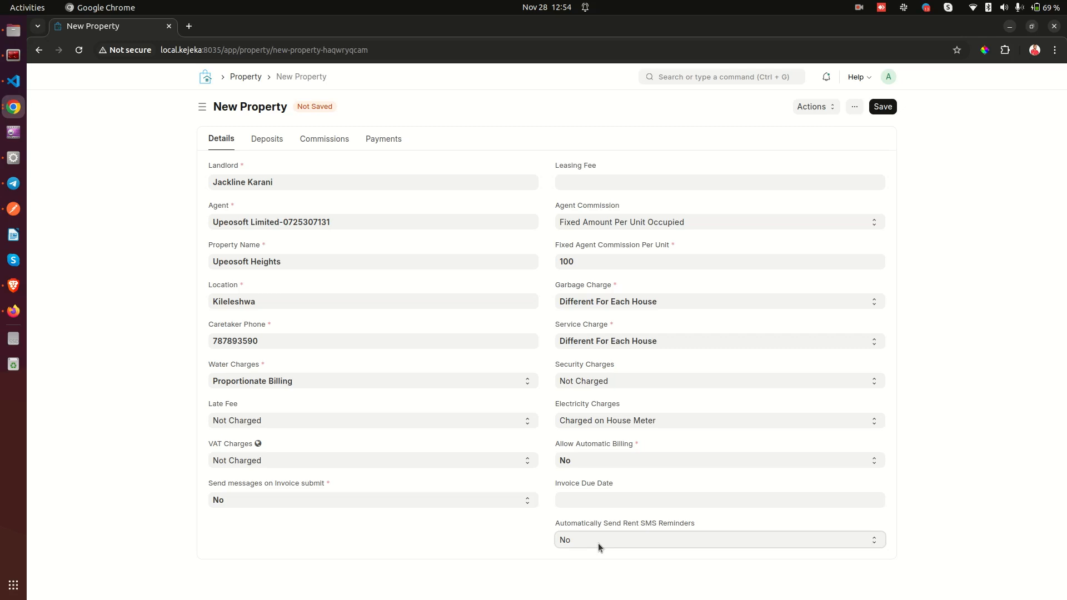
left_click_drag(557, 524, 616, 525)
left_click(612, 545)
left_click(592, 567)
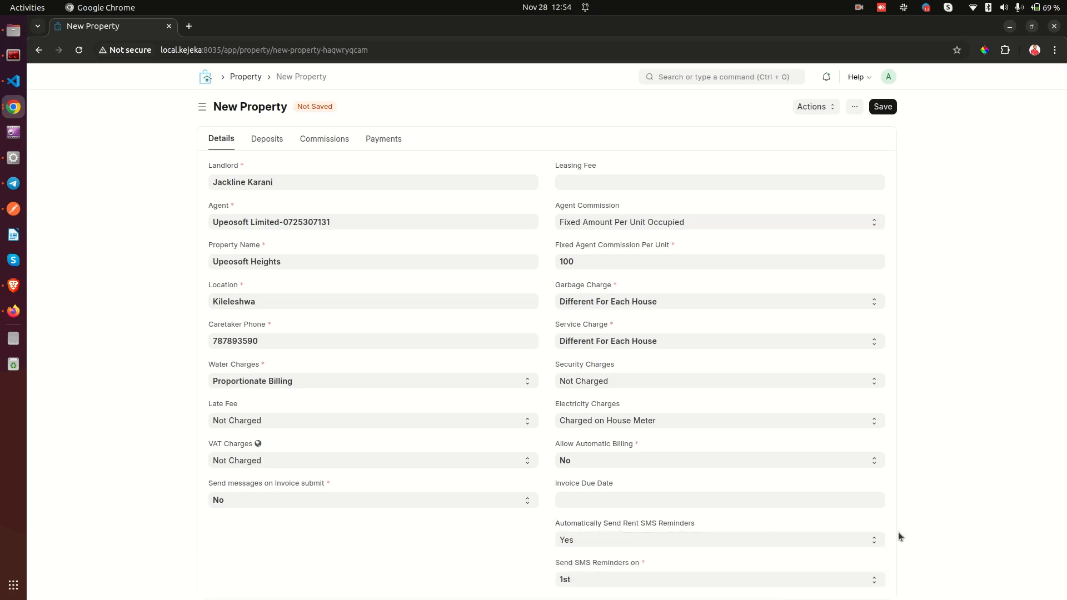
left_click_drag(555, 565, 601, 567)
left_click(661, 563)
left_click(621, 582)
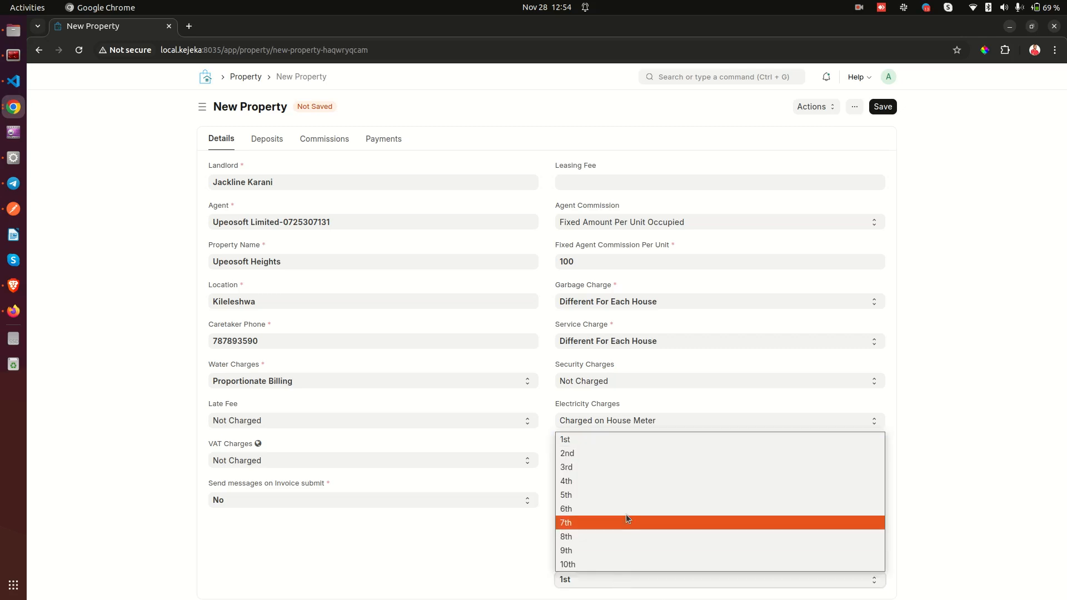
left_click(506, 568)
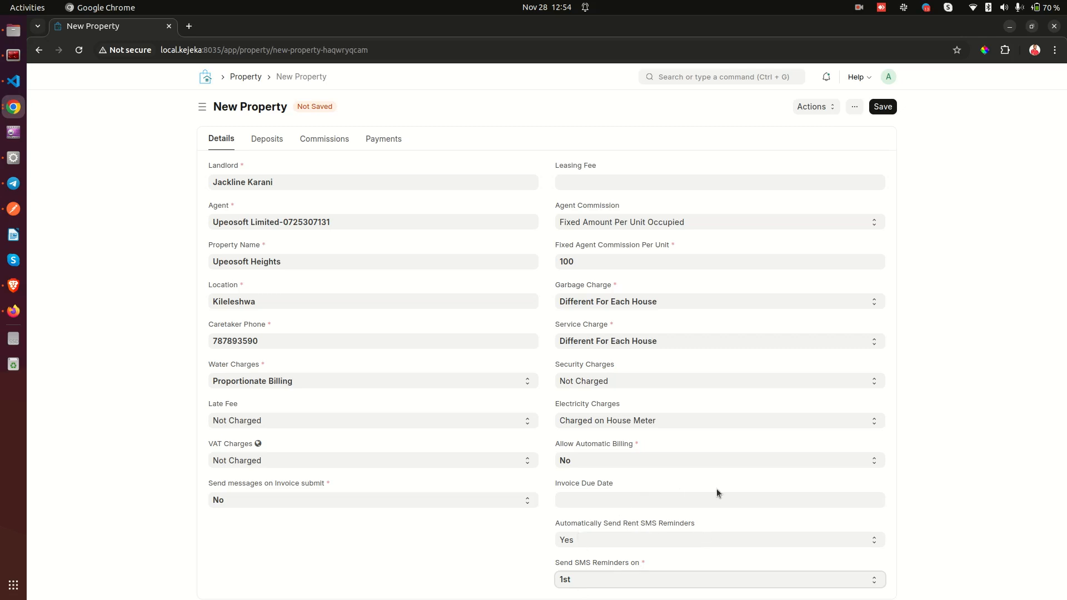
left_click(412, 561)
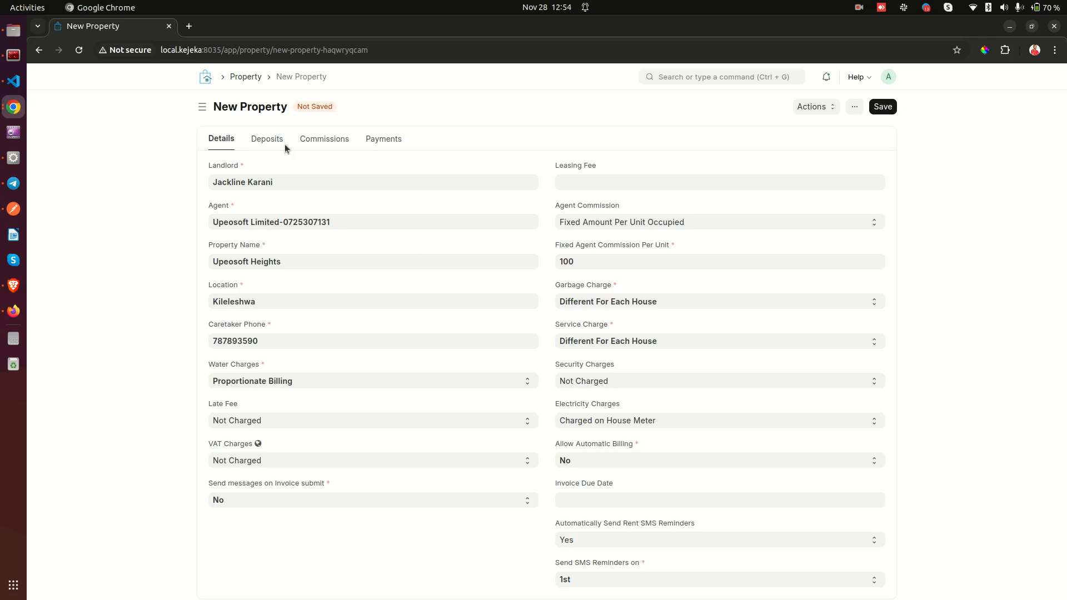
On the Deposits tab, add a first deposit row of type House Security Deposit.
left_click(270, 140)
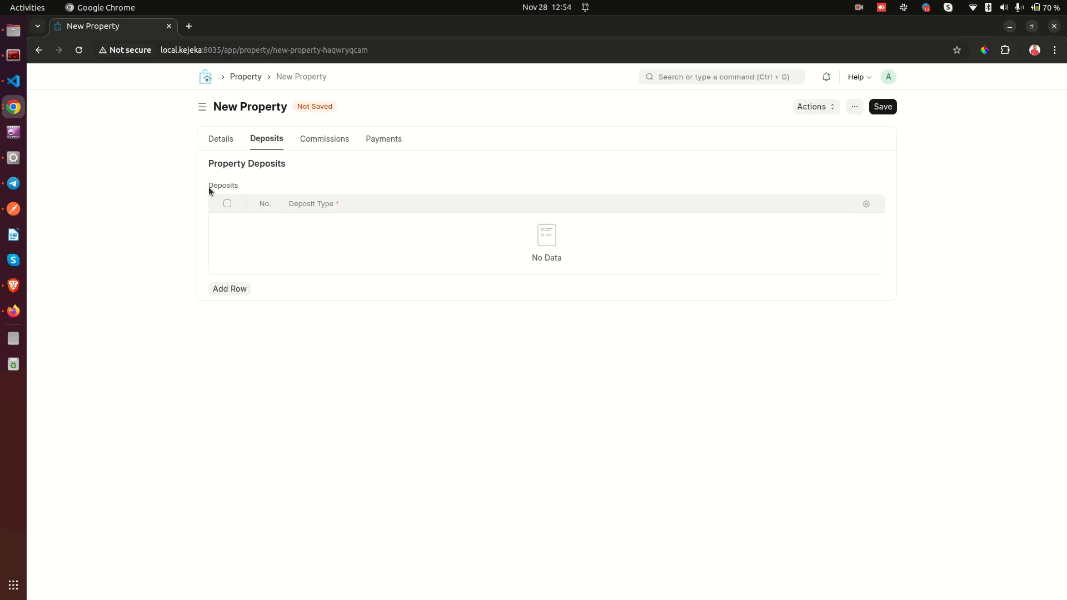
left_click(232, 288)
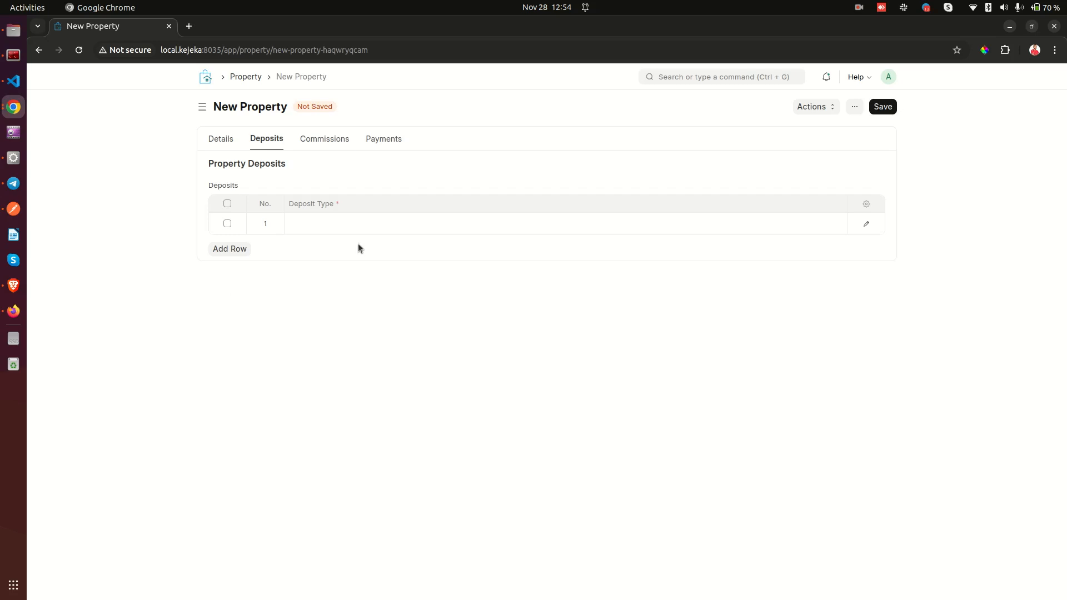
left_click(355, 225)
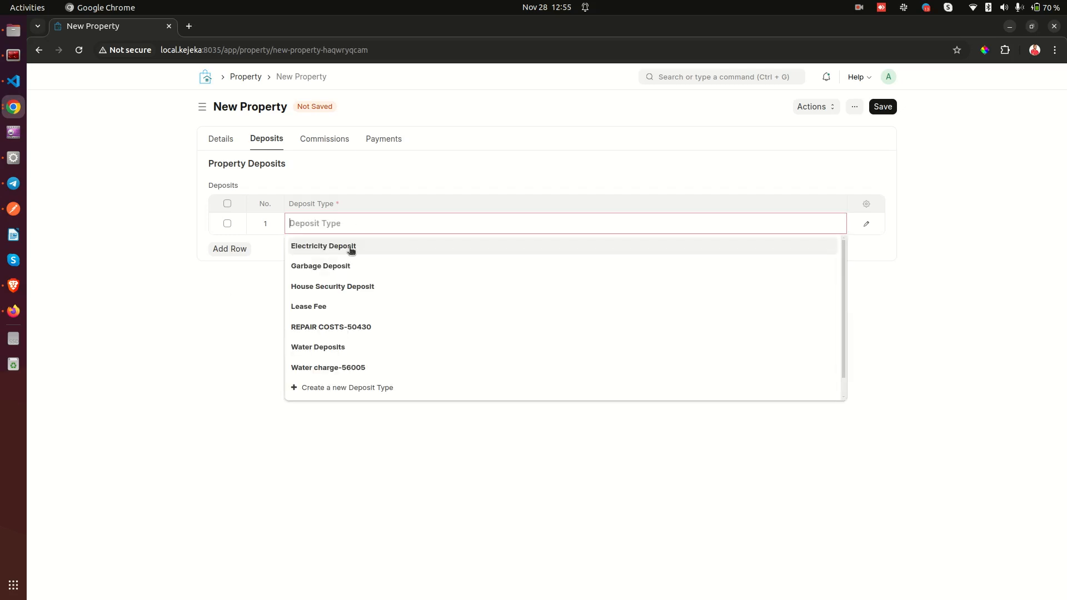
left_click(268, 259)
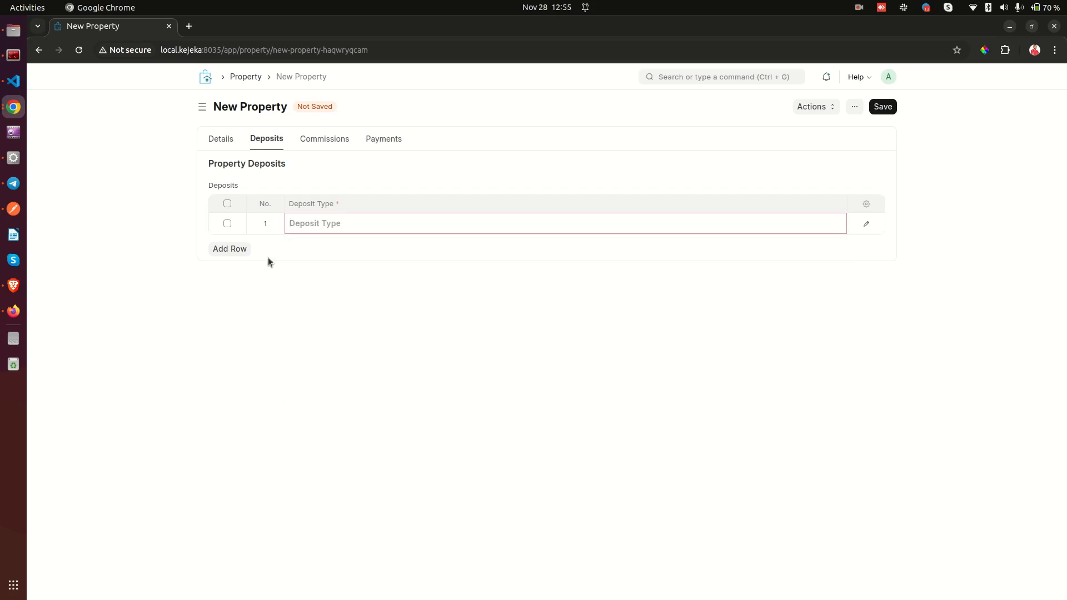
left_click(331, 218)
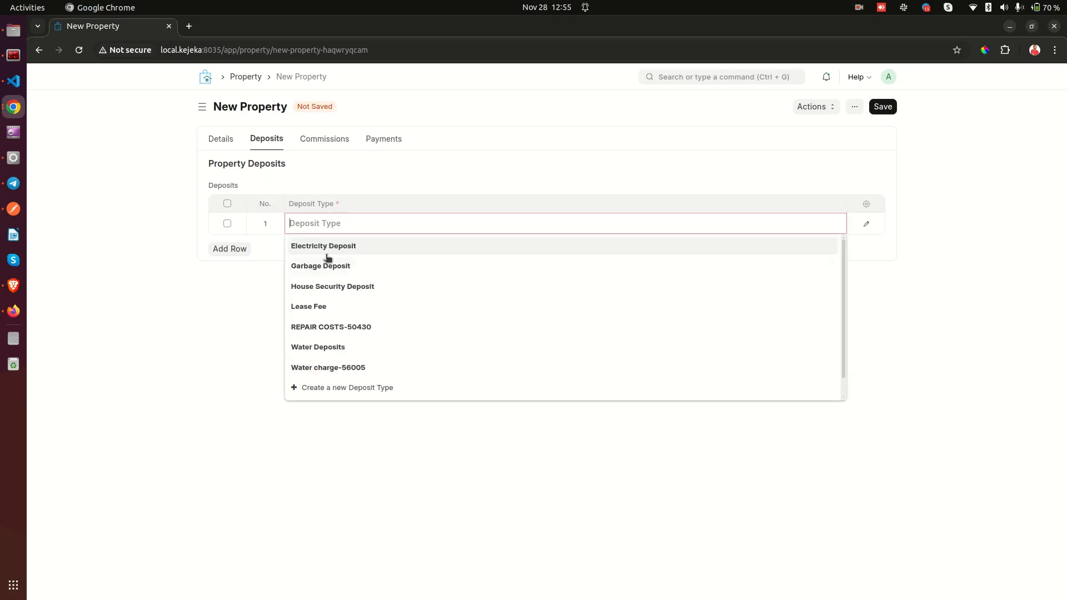
left_click(328, 288)
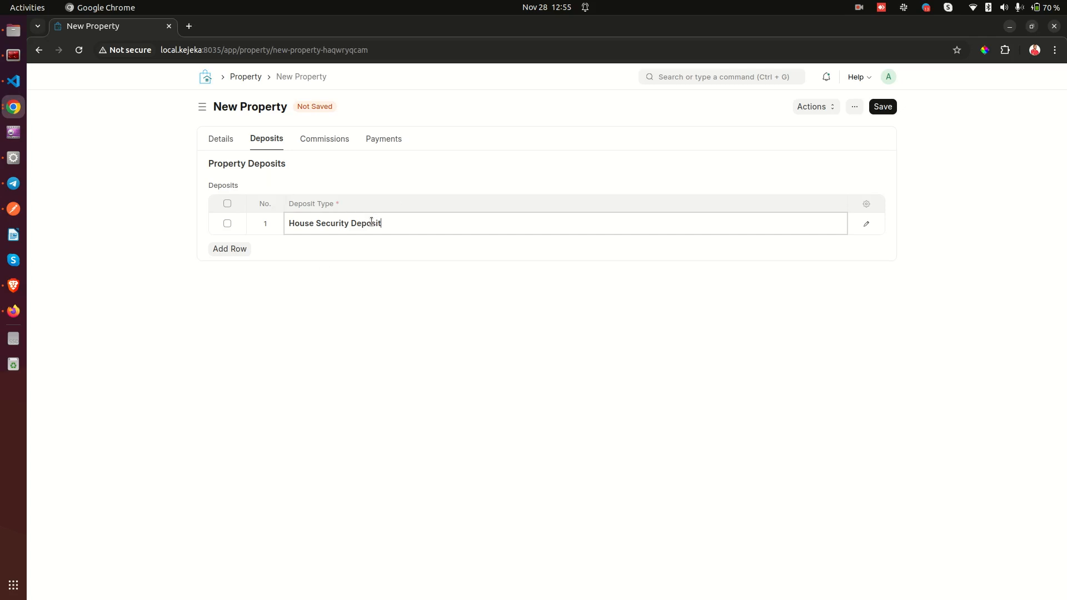
Add two more deposit rows: Electricity Deposit and Water Deposits.
left_click(239, 251)
left_click(322, 246)
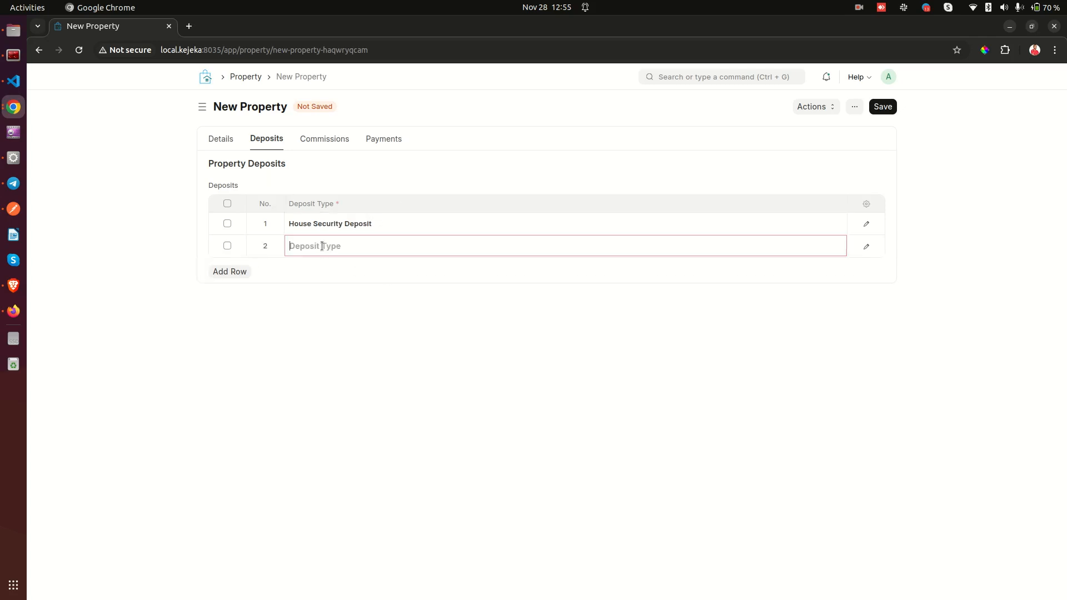
left_click(332, 268)
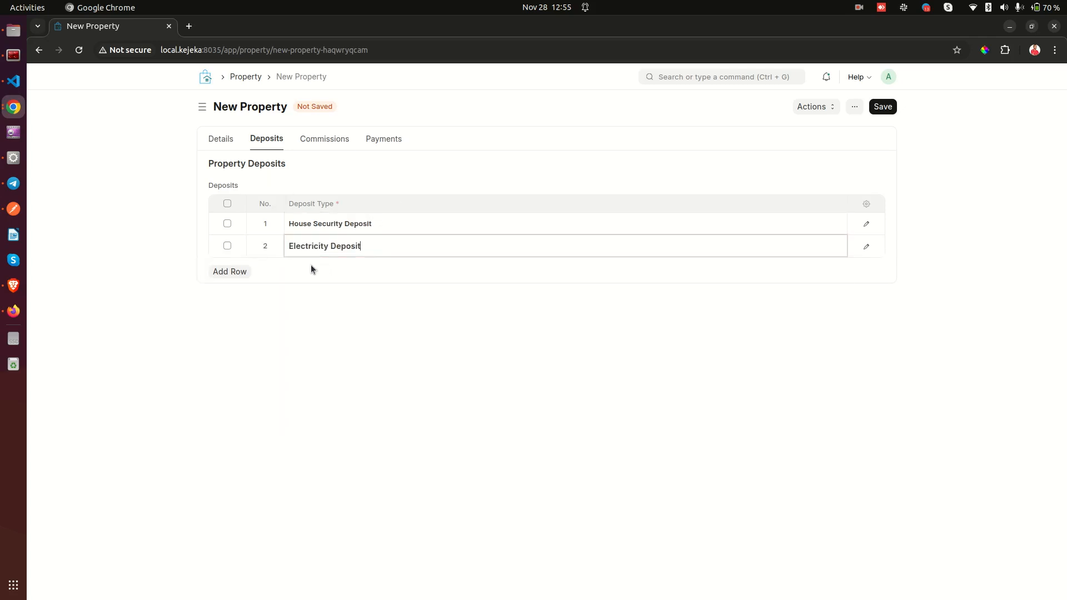
left_click(245, 271)
left_click(324, 269)
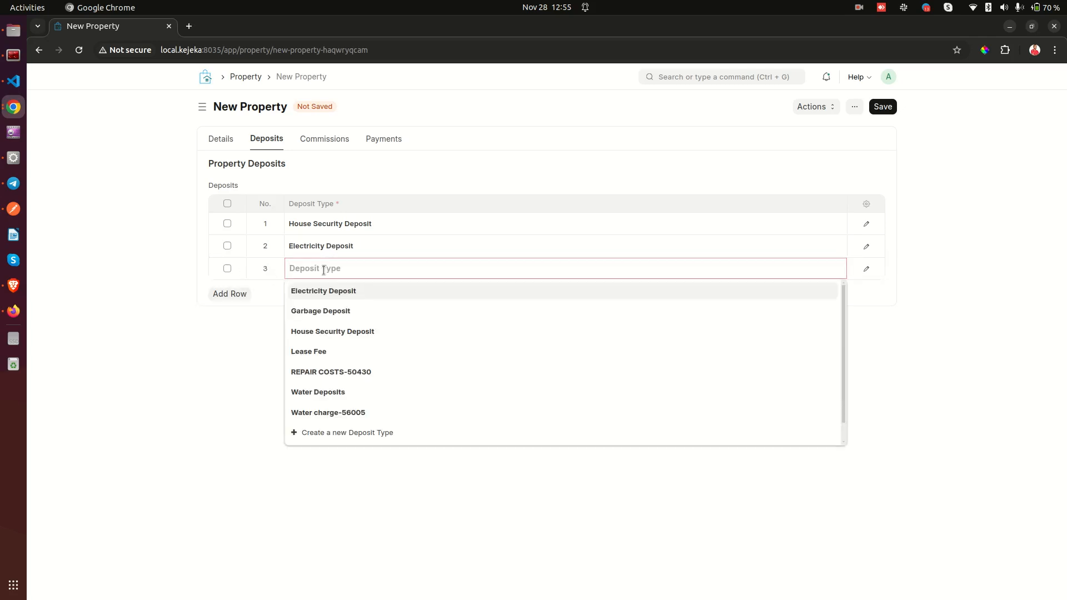
left_click(327, 394)
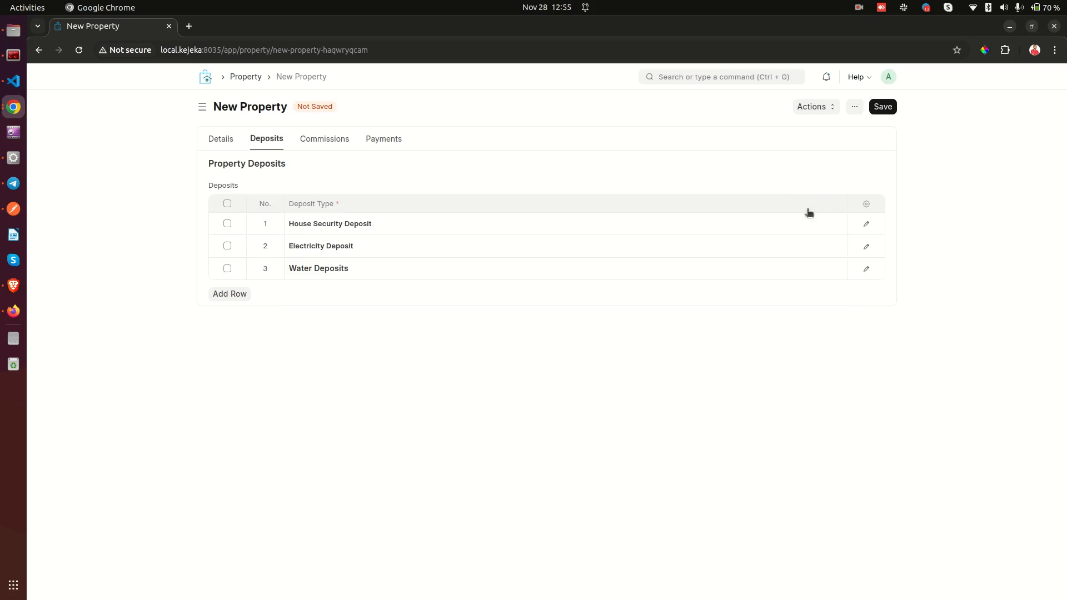